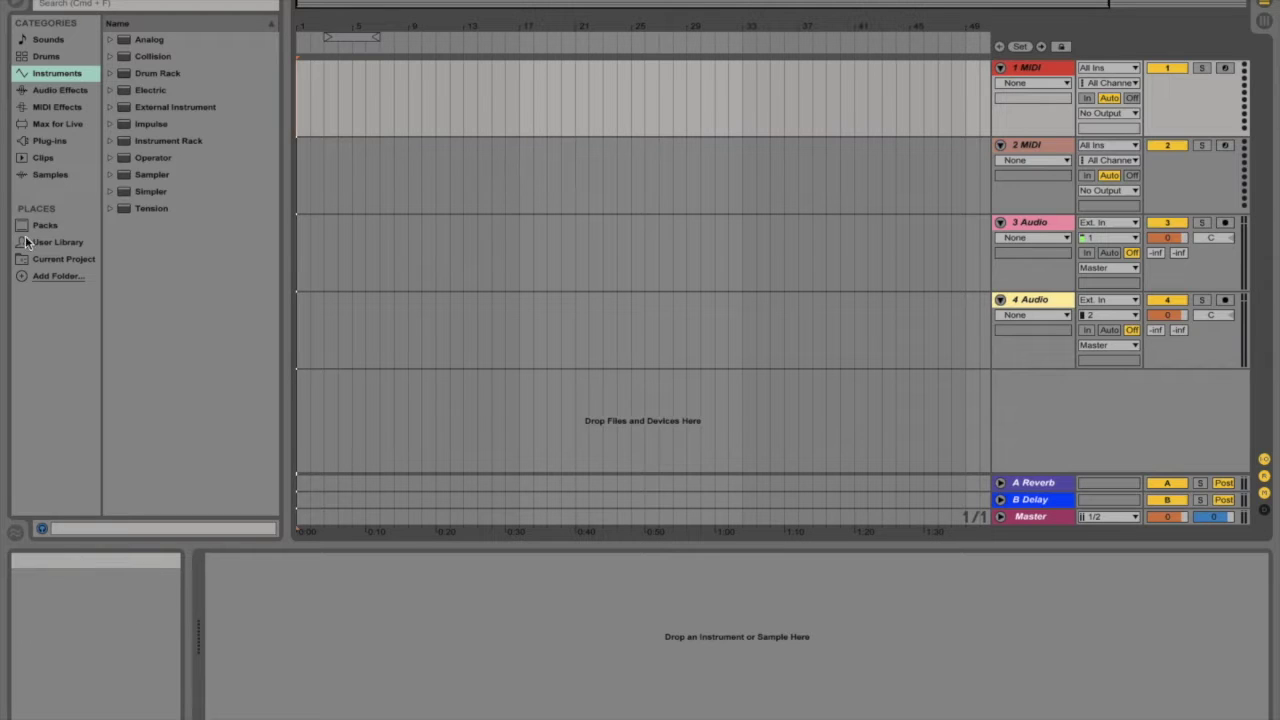
Switch to the Session View and go through the two MIDI tracks and the two audio tracks.
left_click(1264, 6)
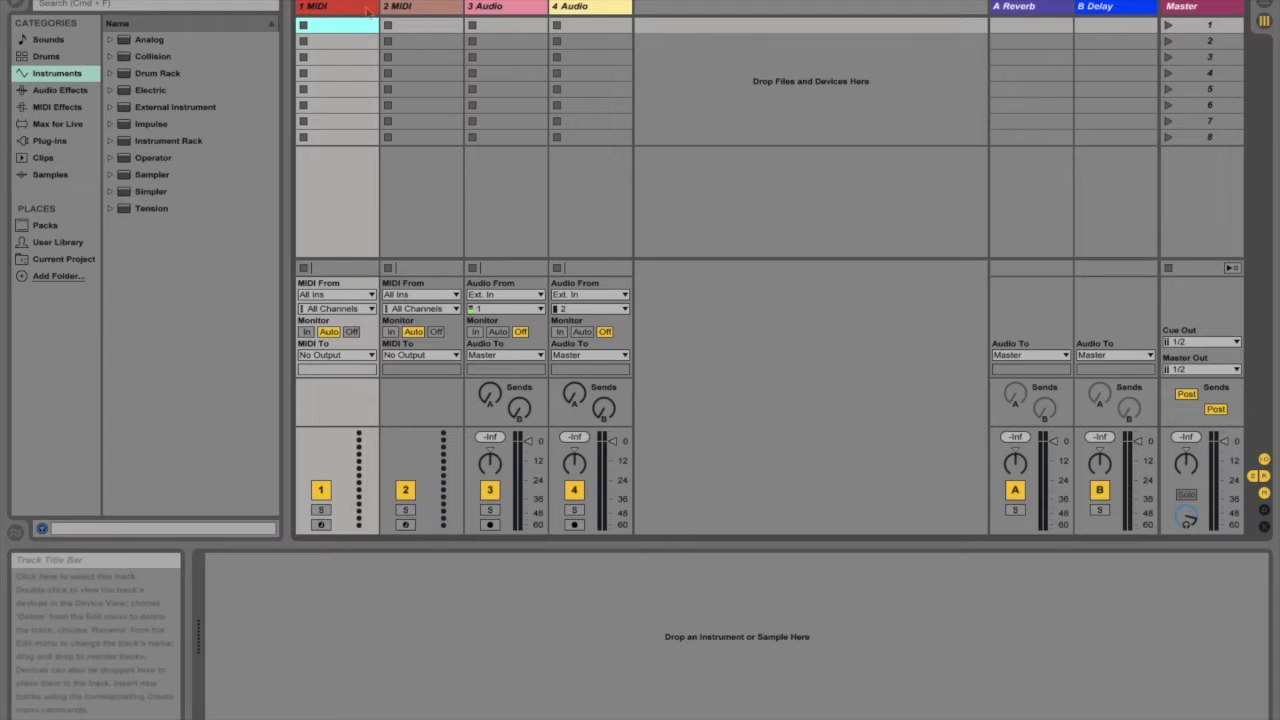
left_click(410, 7)
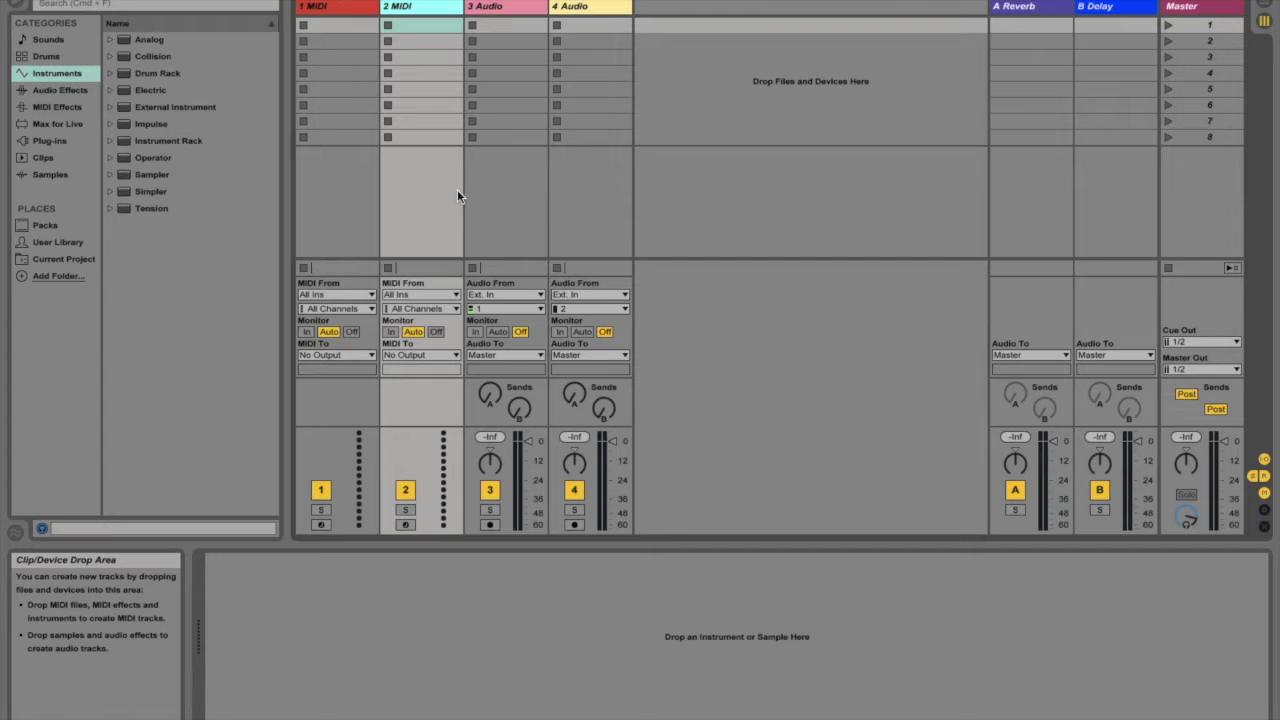
left_click(330, 8)
left_click(410, 8)
left_click(509, 8)
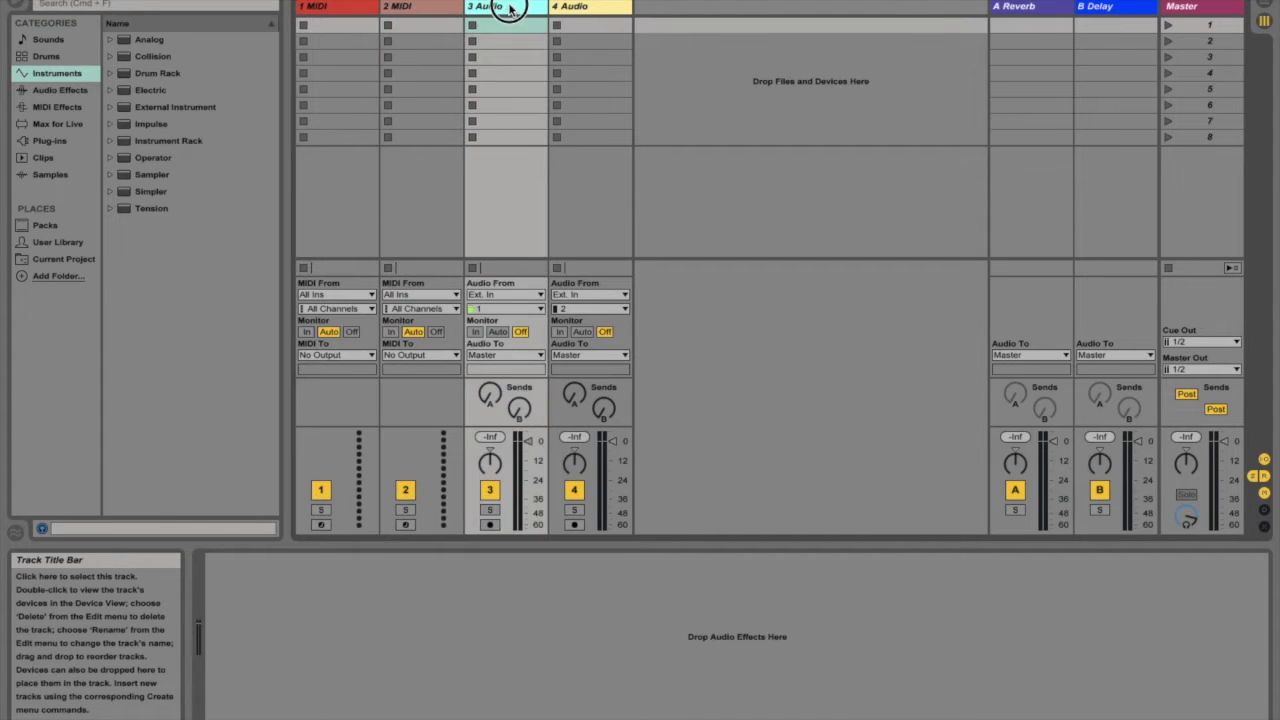
left_click(592, 7)
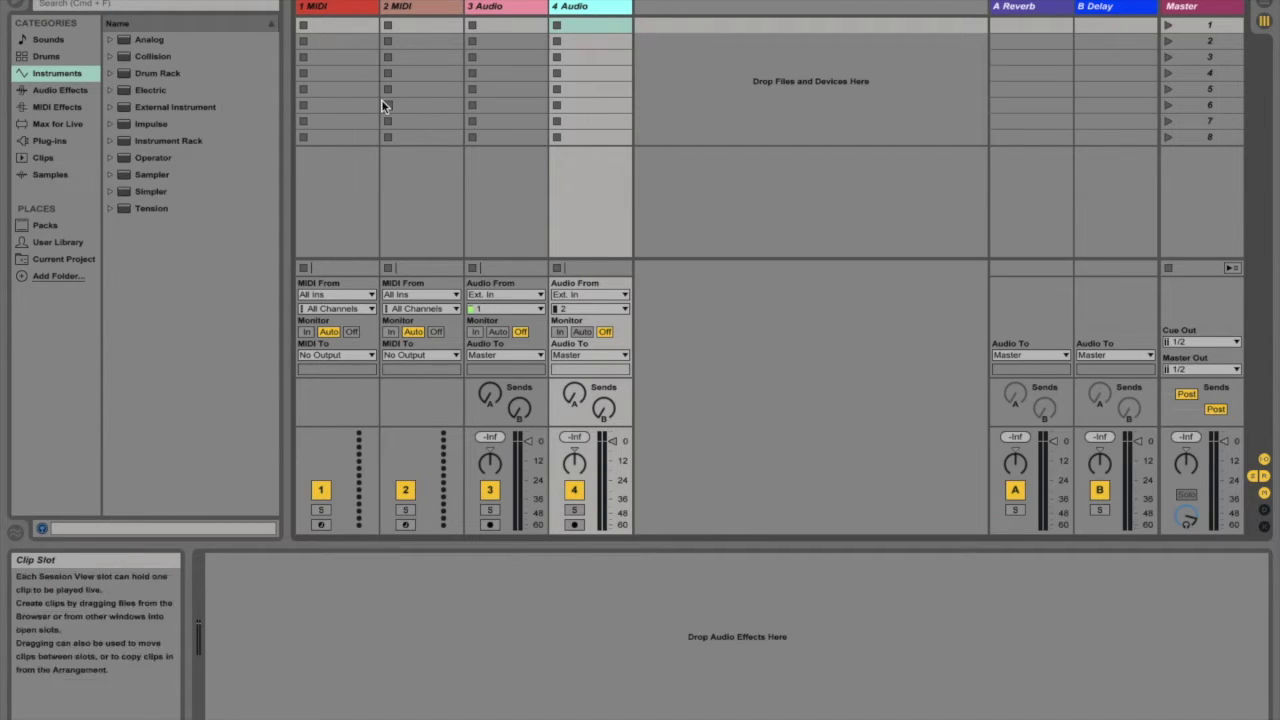
left_click(357, 8)
left_click(426, 8)
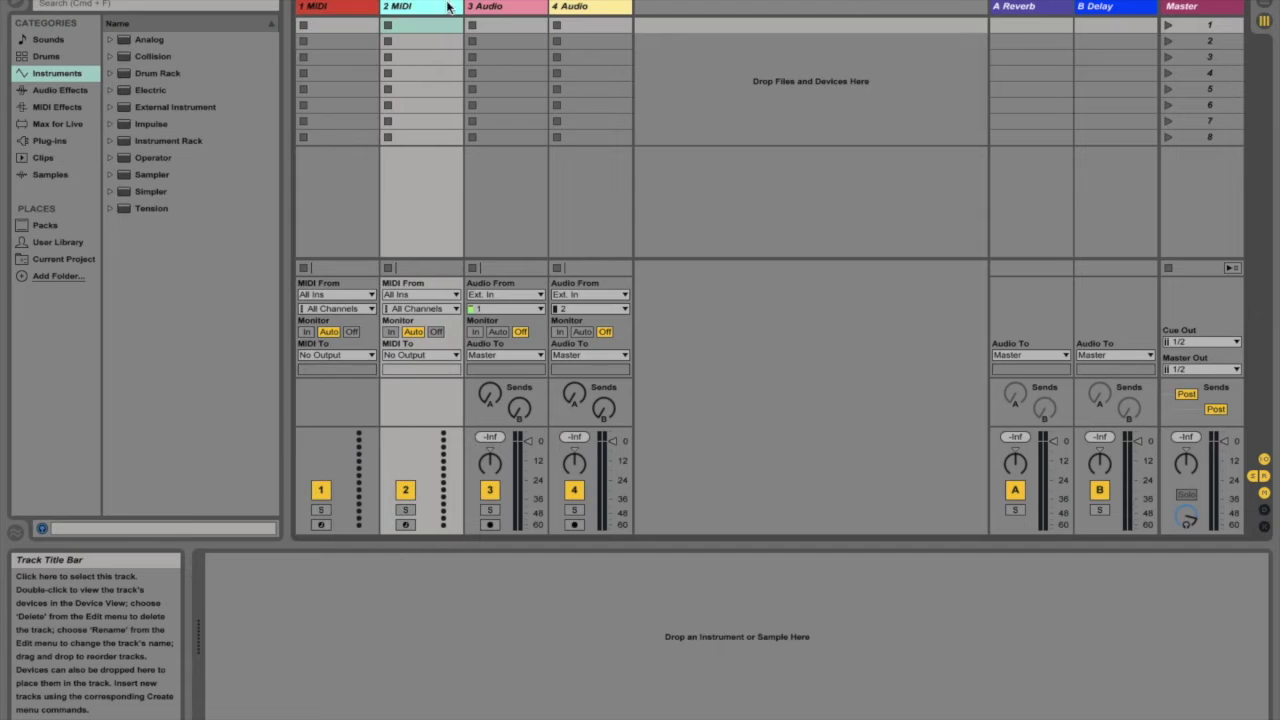
left_click(505, 8)
left_click(590, 10)
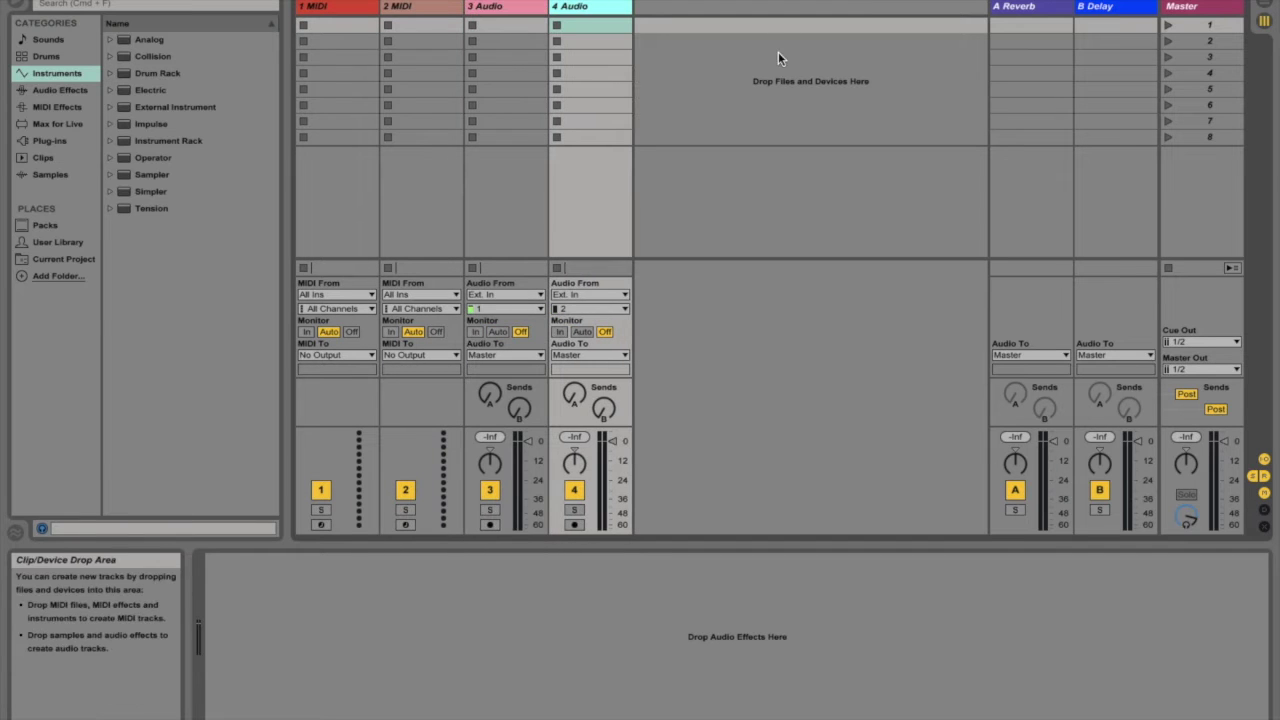
Delete the A Reverb and B Delay return tracks.
left_click(1040, 10)
left_click(1108, 10)
left_click(1205, 9)
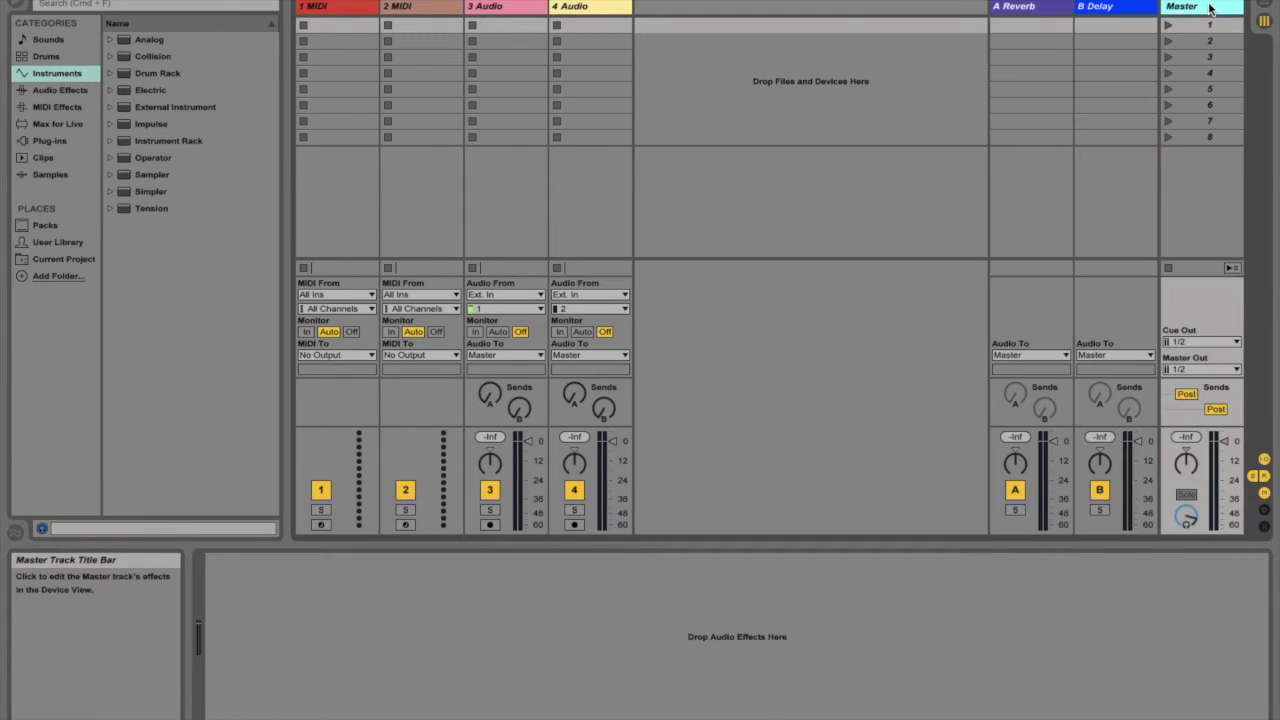
left_click(1024, 10)
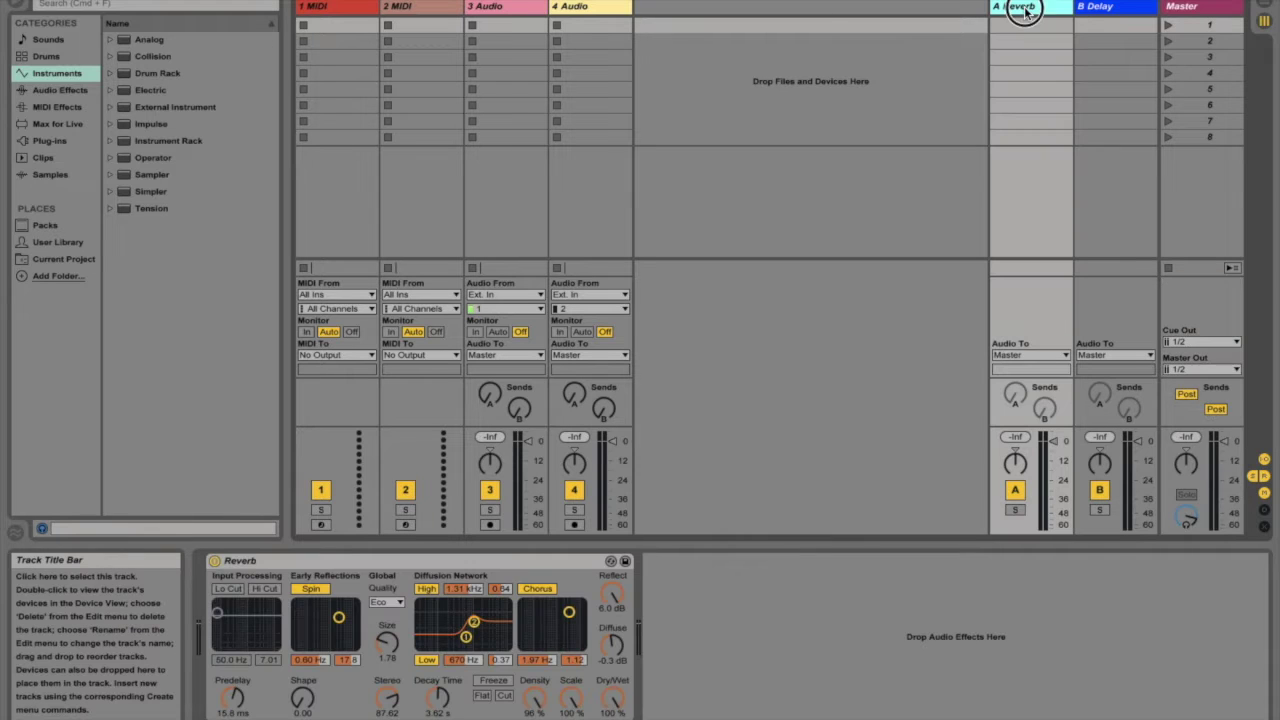
key("Delete")
key("Delete")
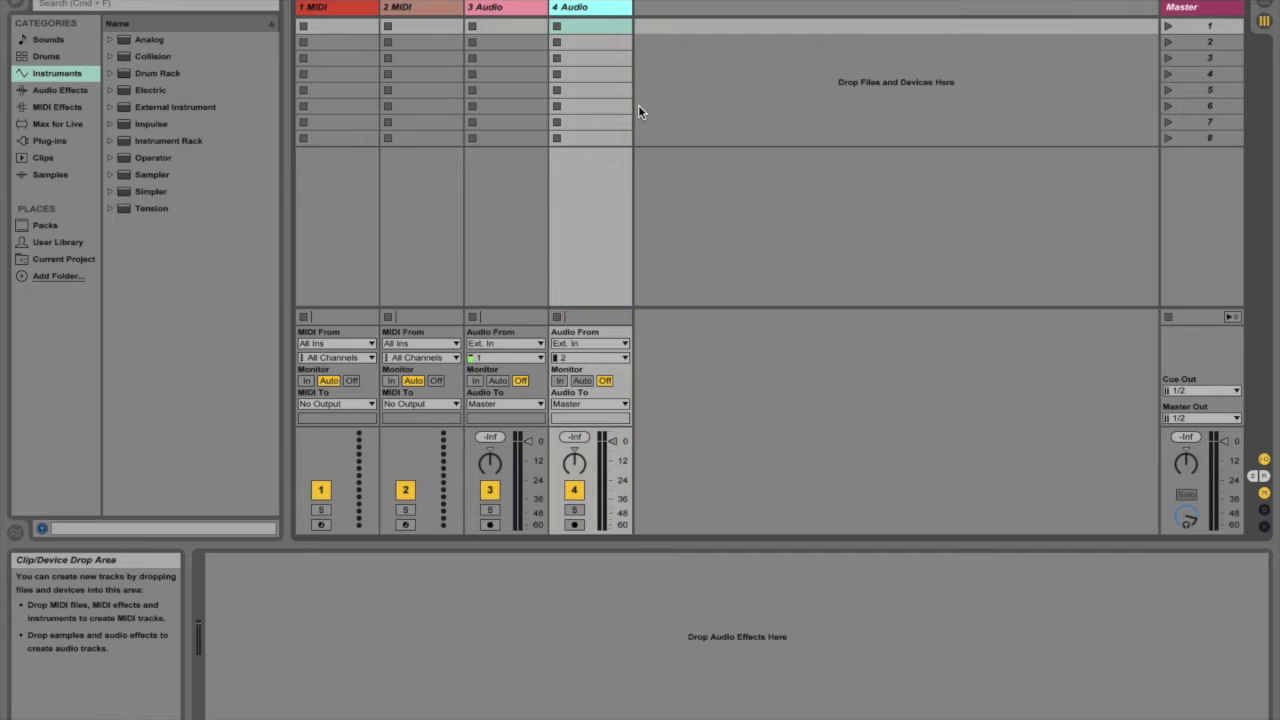
Create an empty MIDI clip in the first clip slot of the 1 MIDI track.
left_click(344, 9)
left_click(410, 9)
left_click(325, 10)
left_click(389, 9)
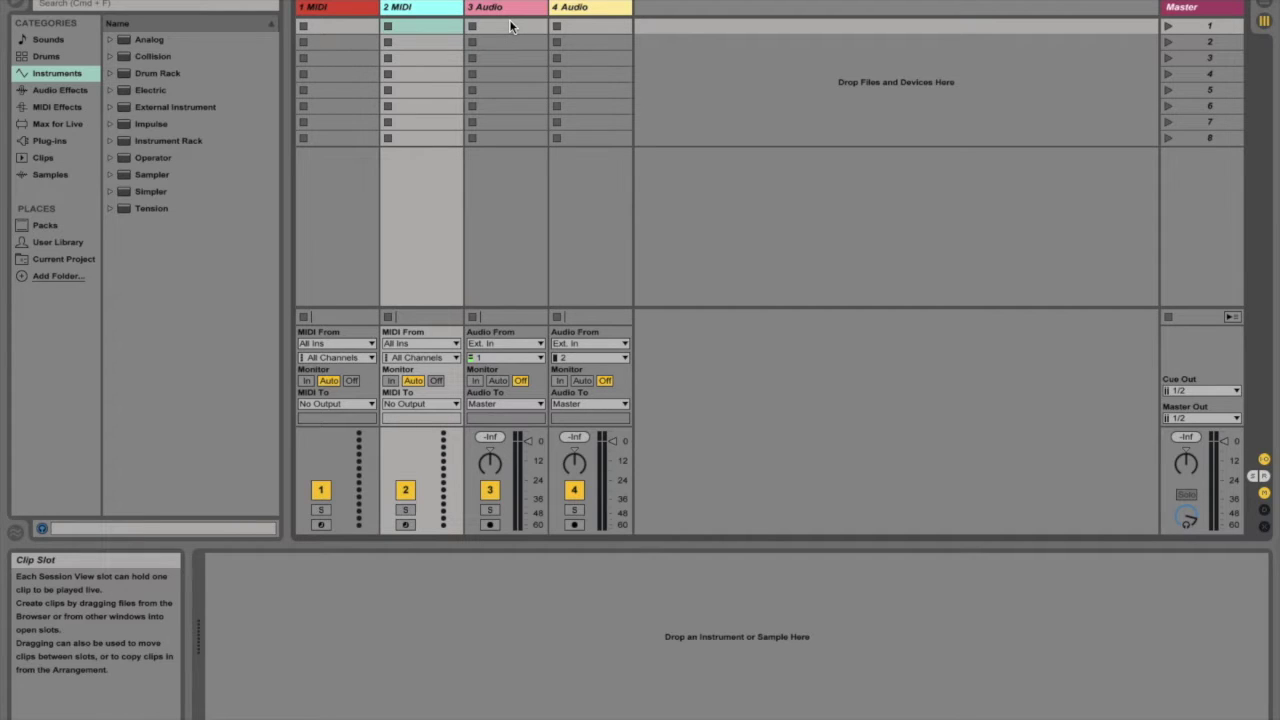
left_click(349, 7)
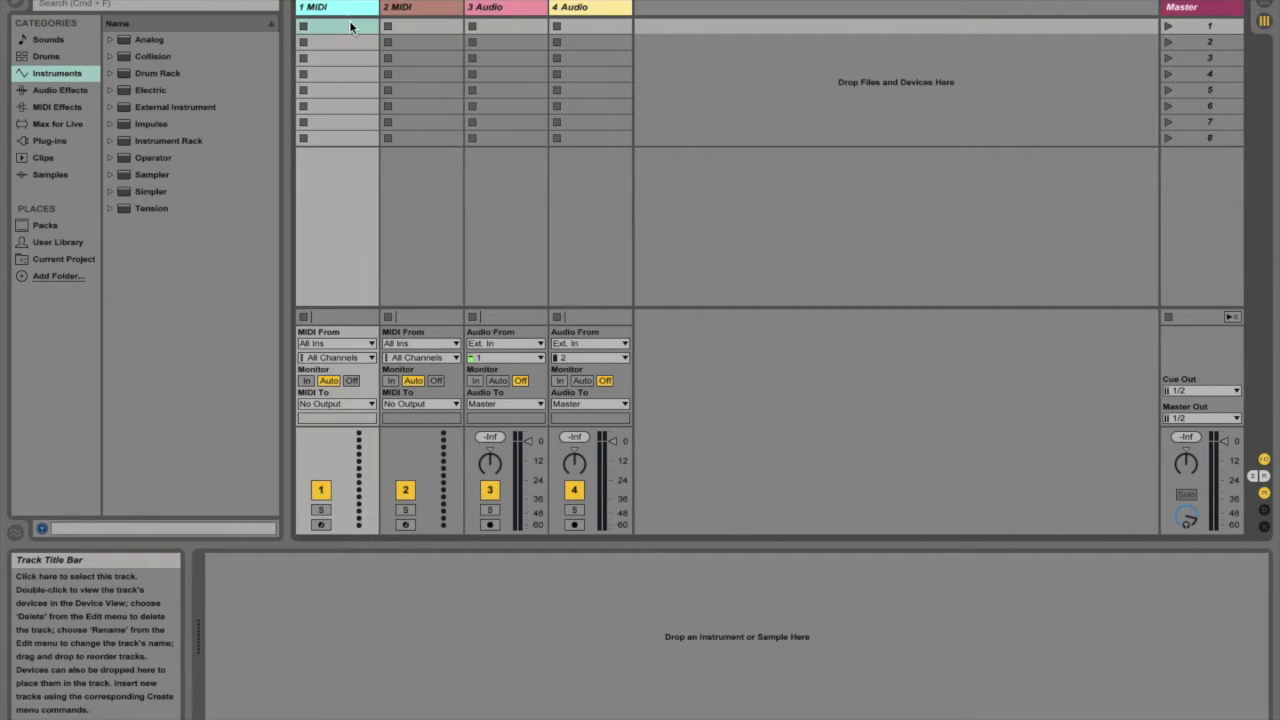
double_click(350, 26)
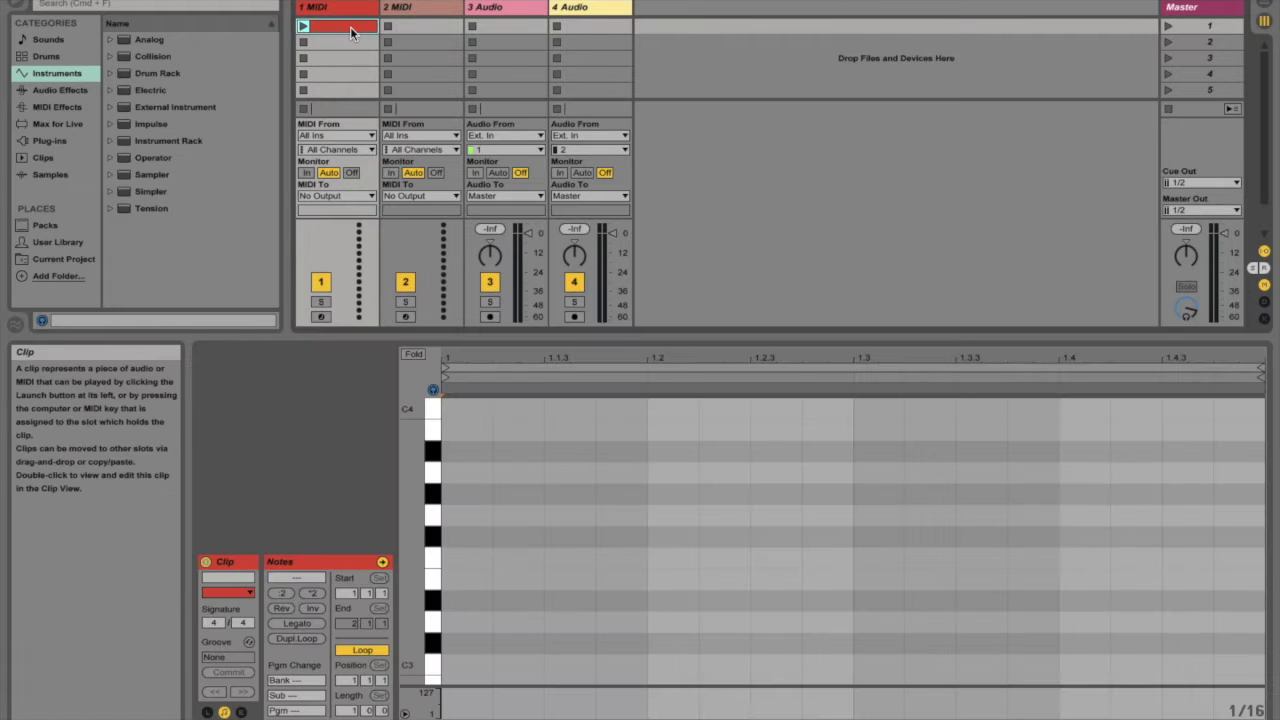
key("Delete")
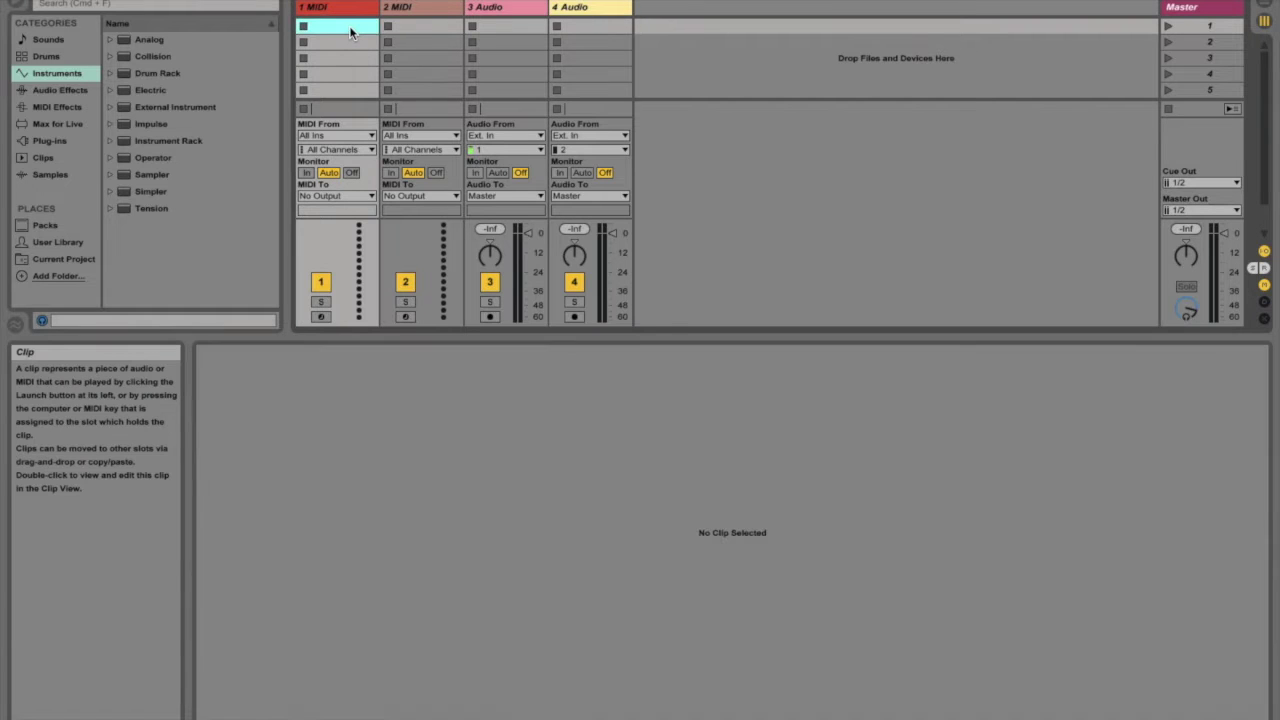
double_click(349, 28)
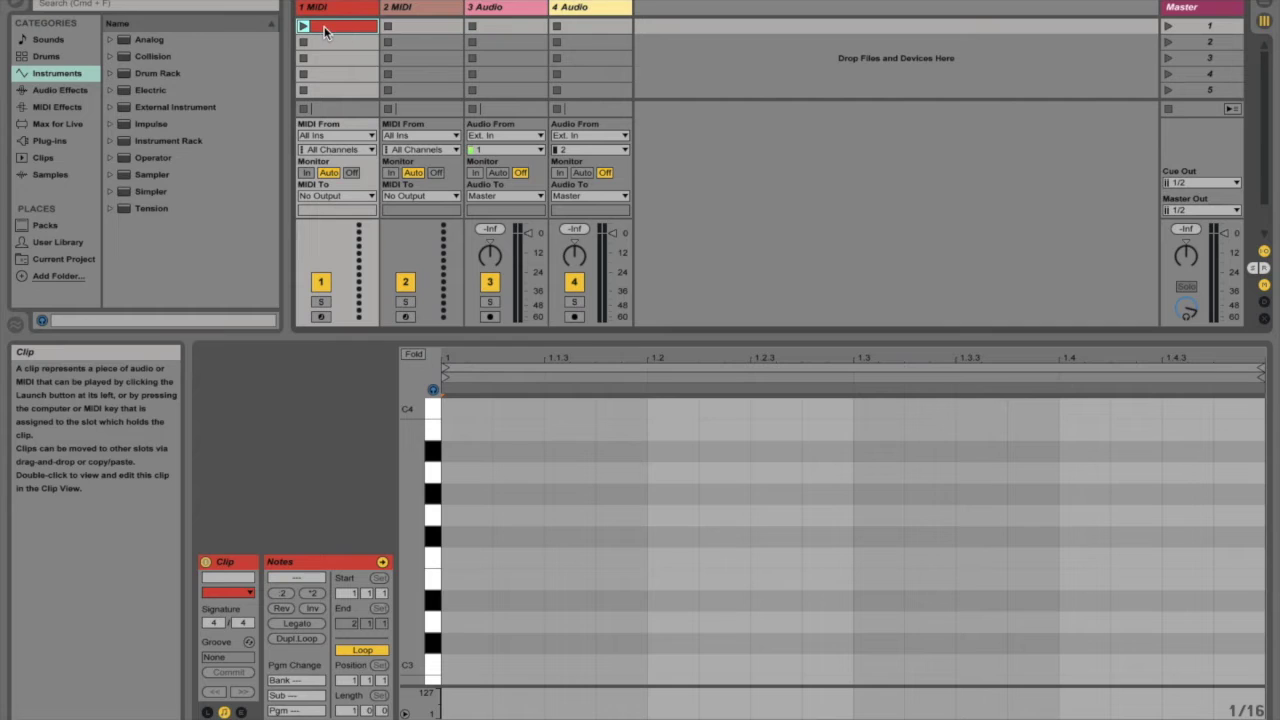
Place seven sixteenth-length C3 notes spread across the bar of the MIDI clip.
left_click_drag(649, 334, 649, 190)
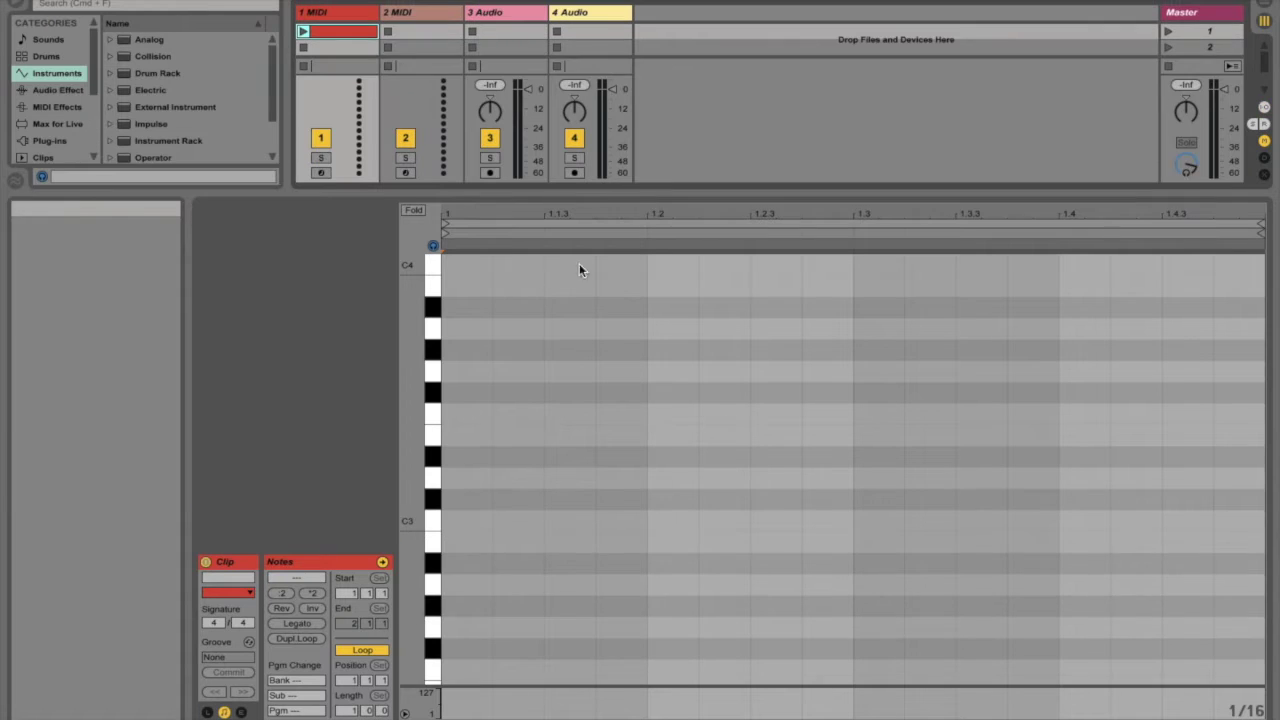
double_click(455, 520)
double_click(590, 520)
left_click(713, 517)
double_click(713, 520)
double_click(870, 520)
double_click(1022, 520)
double_click(1122, 520)
double_click(1238, 522)
Delete all the notes from the clip and try different heights for the clip view.
left_click_drag(430, 418, 1092, 622)
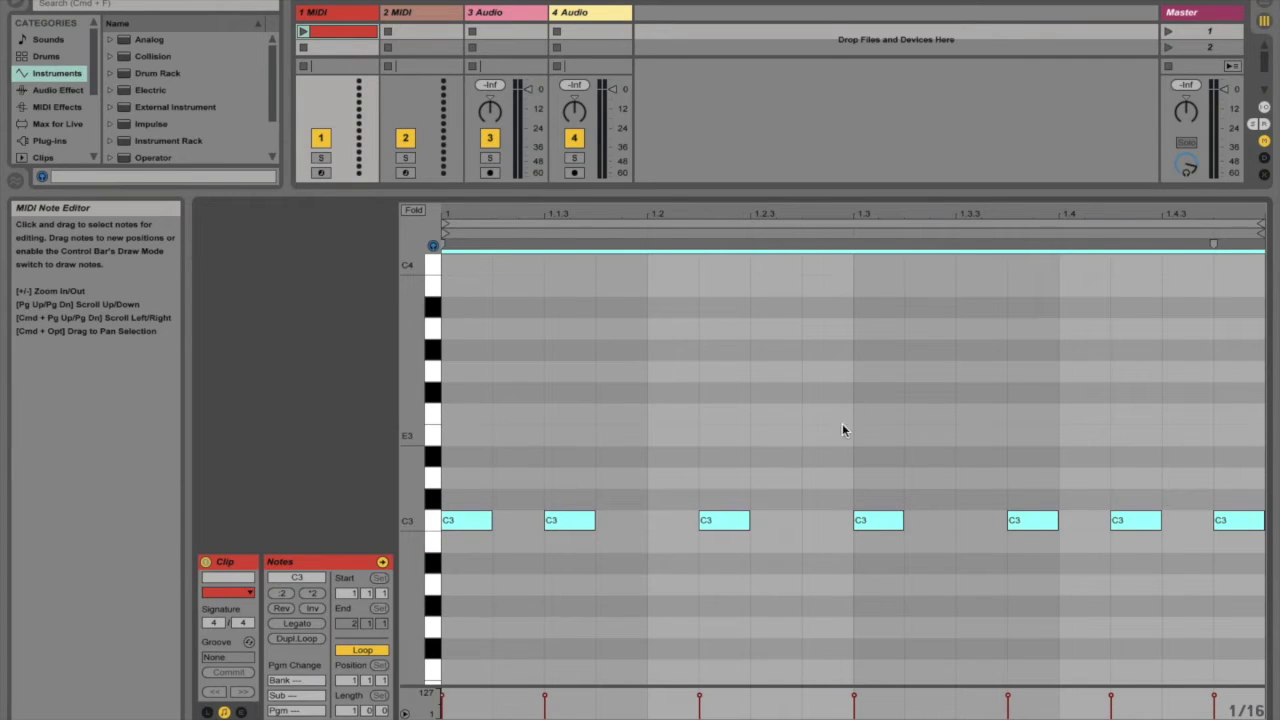
key("Delete")
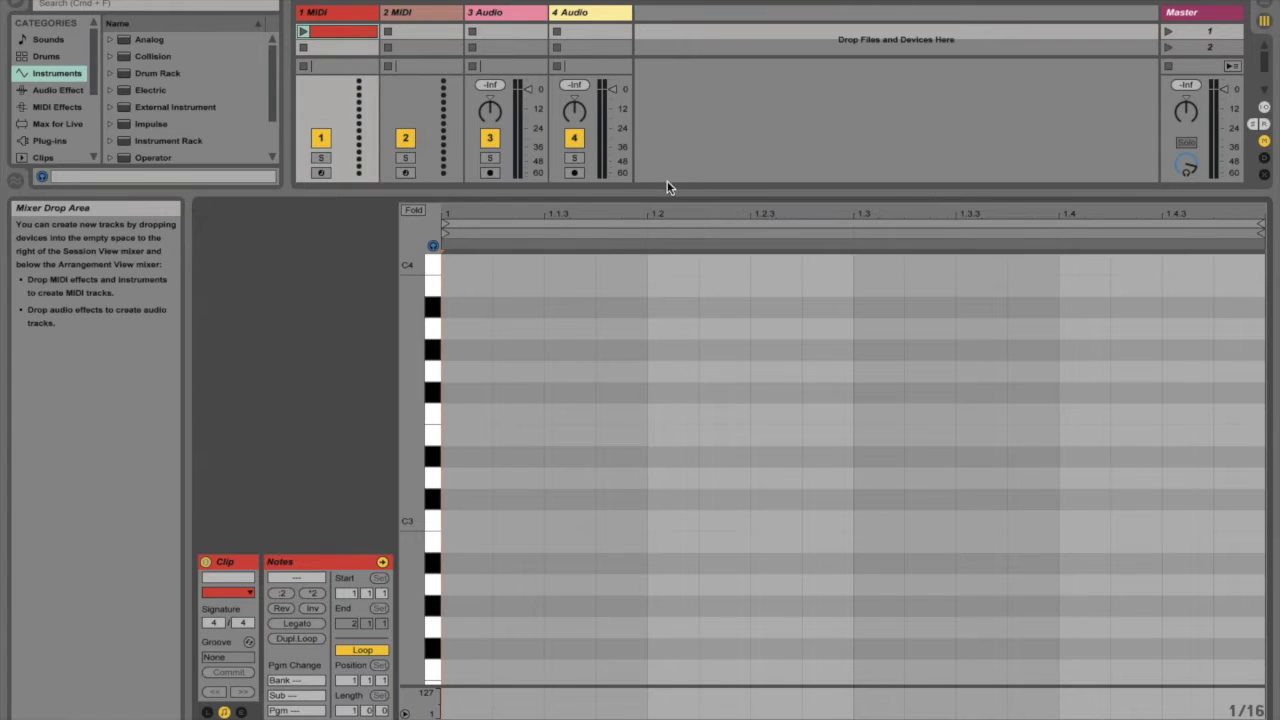
left_click_drag(671, 192, 657, 443)
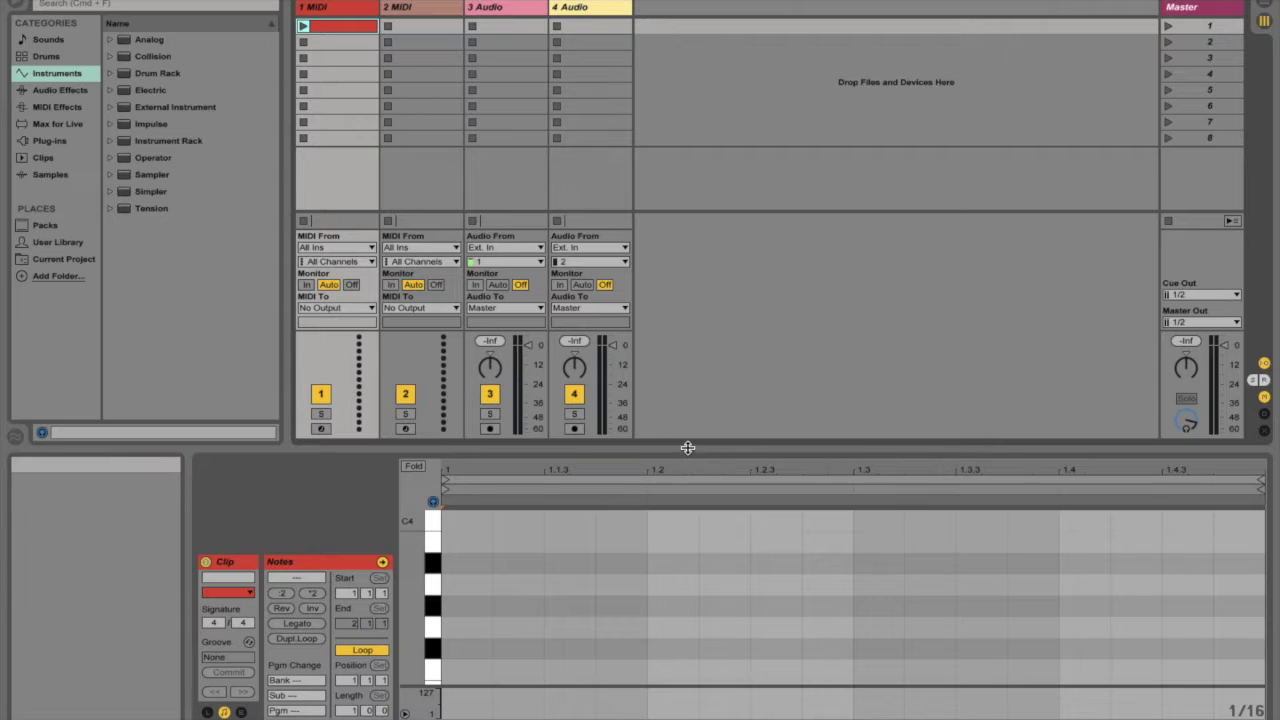
left_click_drag(689, 449, 691, 307)
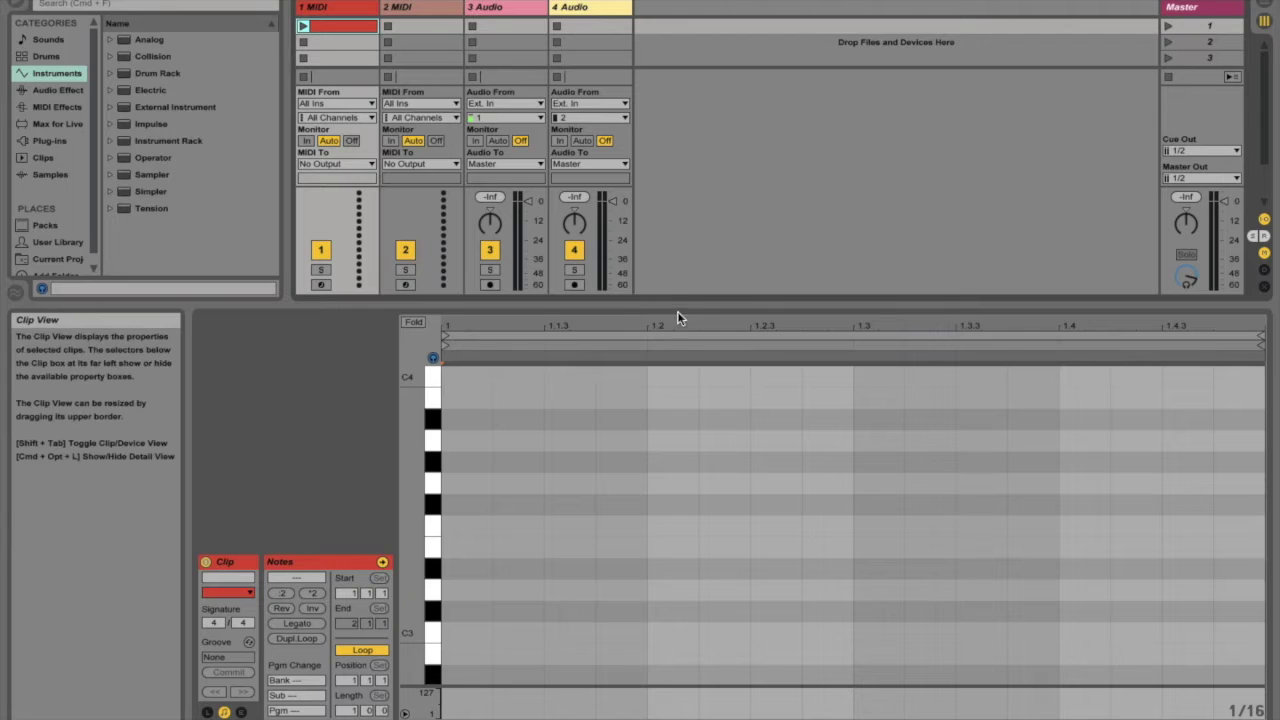
left_click_drag(678, 305, 678, 451)
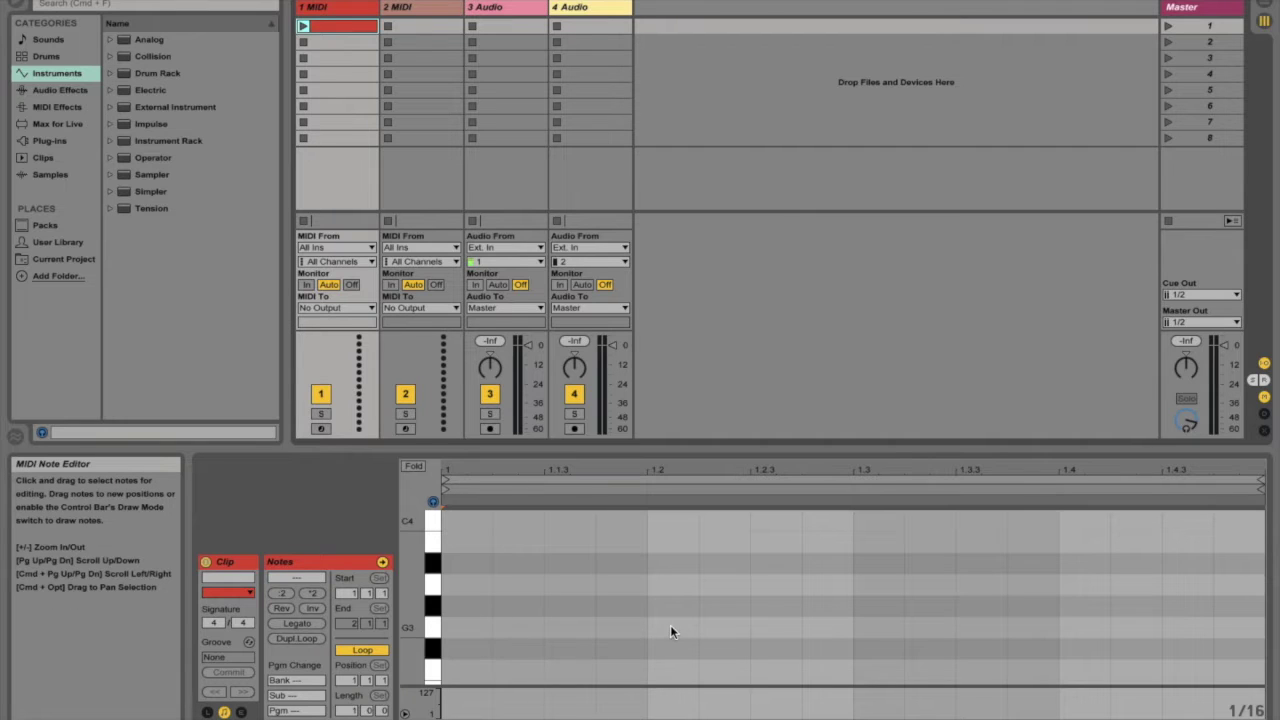
Look through the audio effects and the Drum Rack's Vintage presets, previewing Kit_Moisty.adg.
left_click(348, 12)
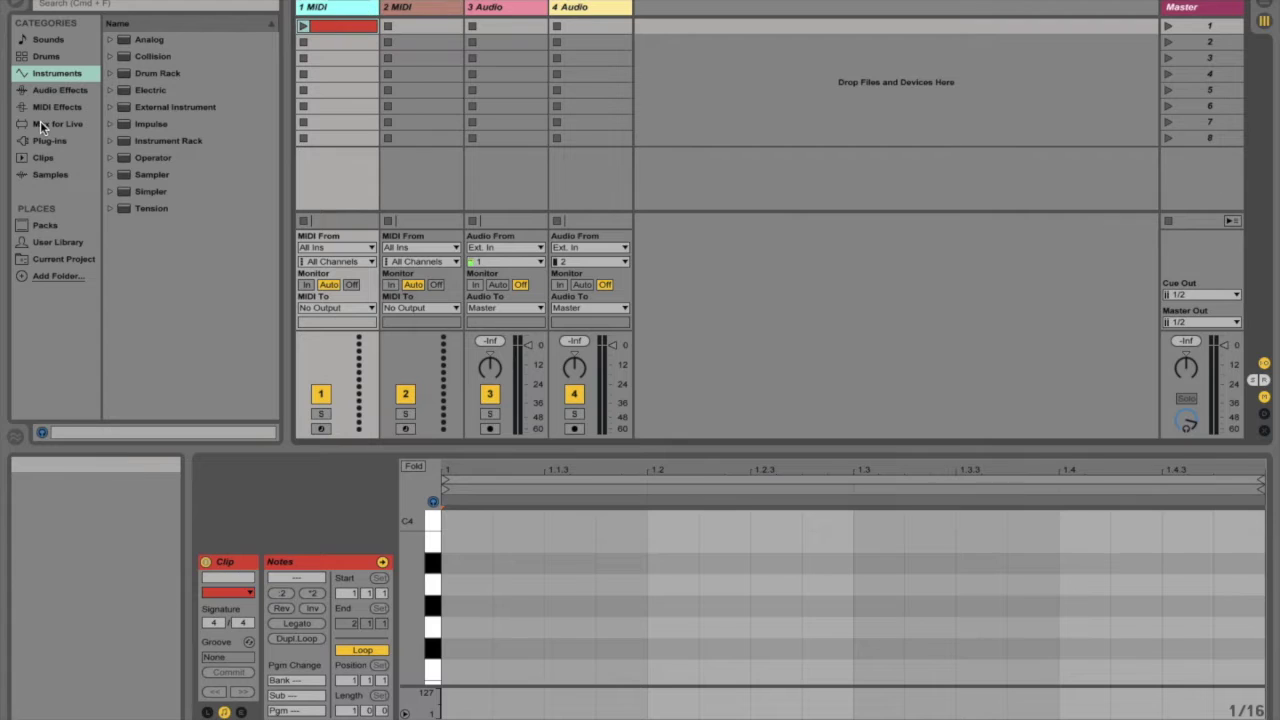
left_click(60, 90)
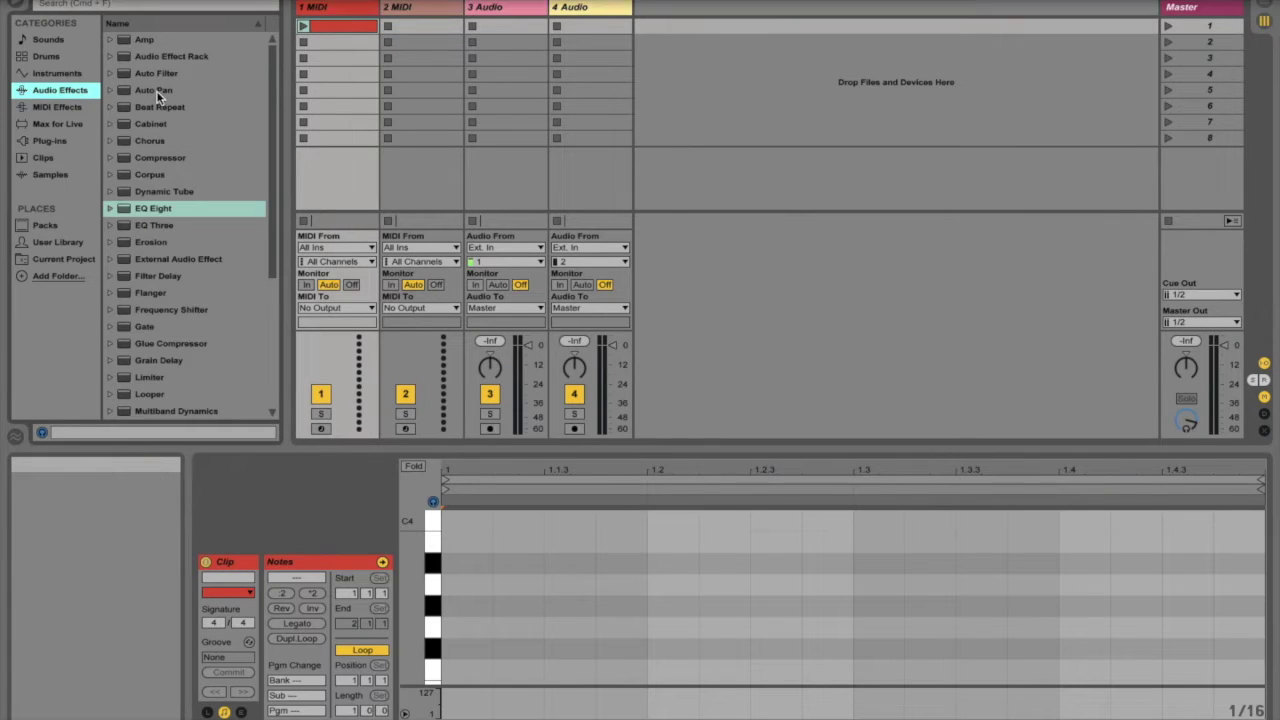
left_click(110, 158)
left_click(55, 73)
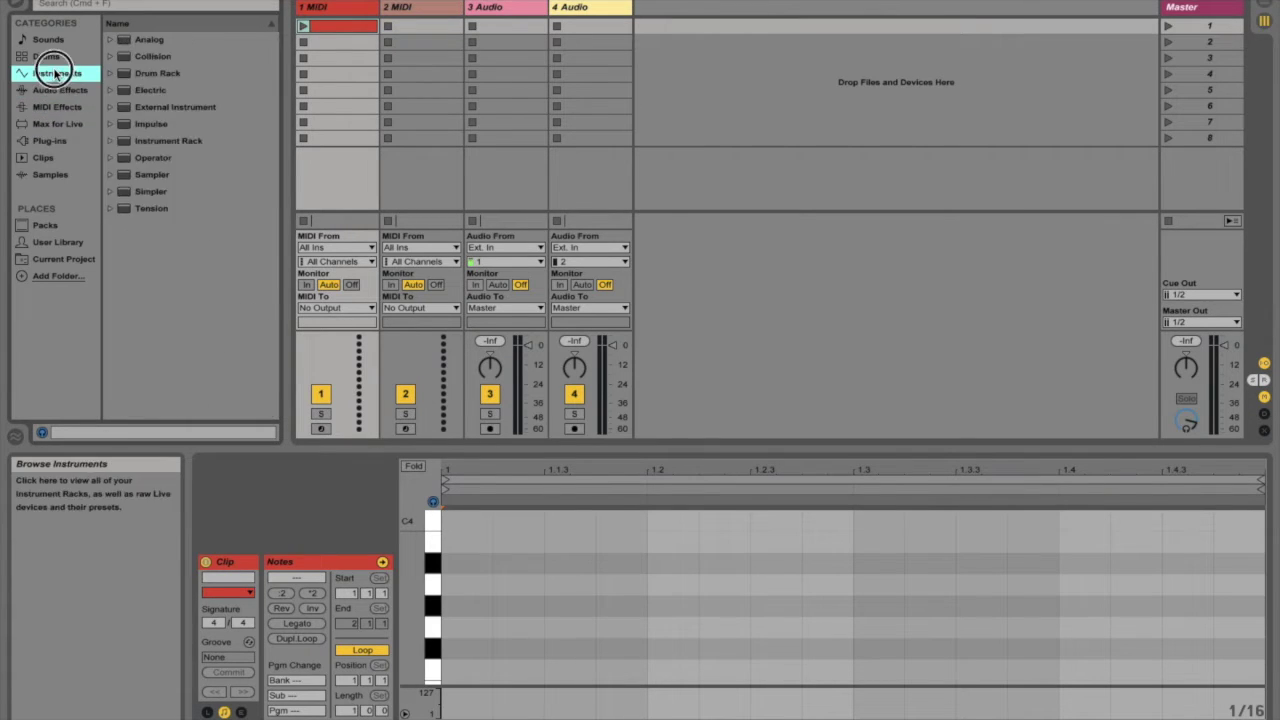
left_click(110, 73)
left_click(120, 90)
left_click(152, 112)
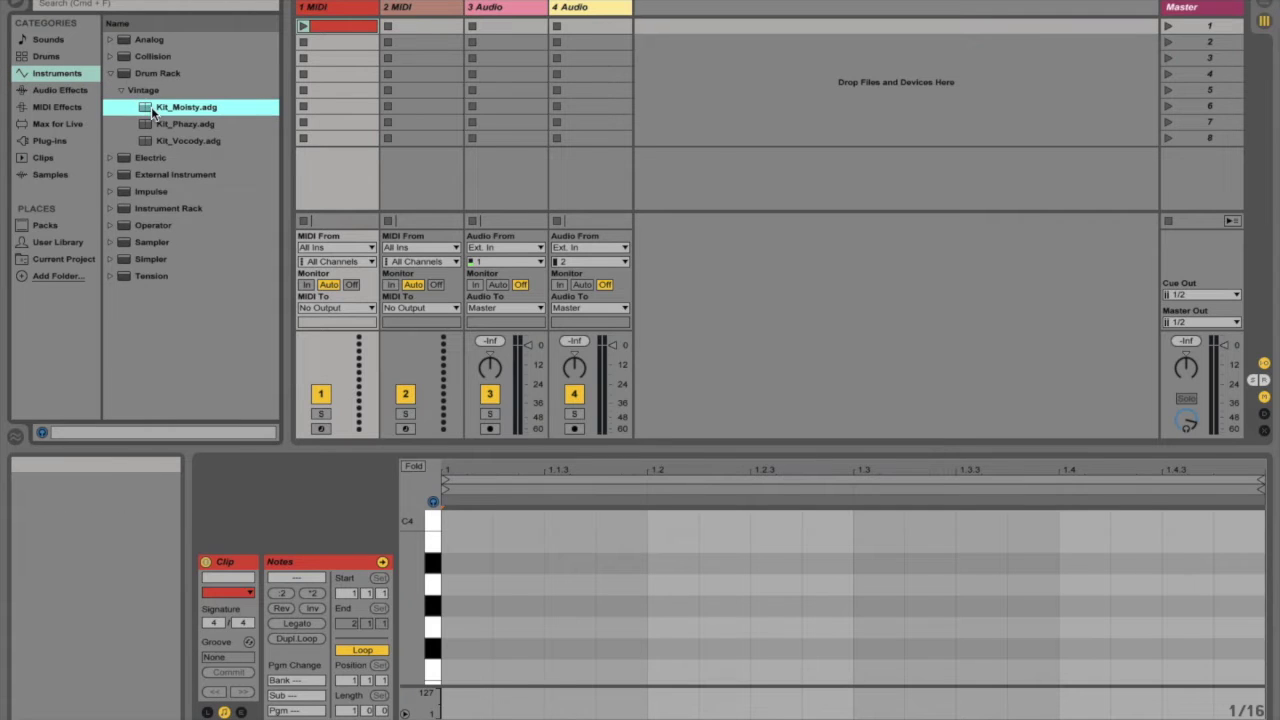
left_click(109, 74)
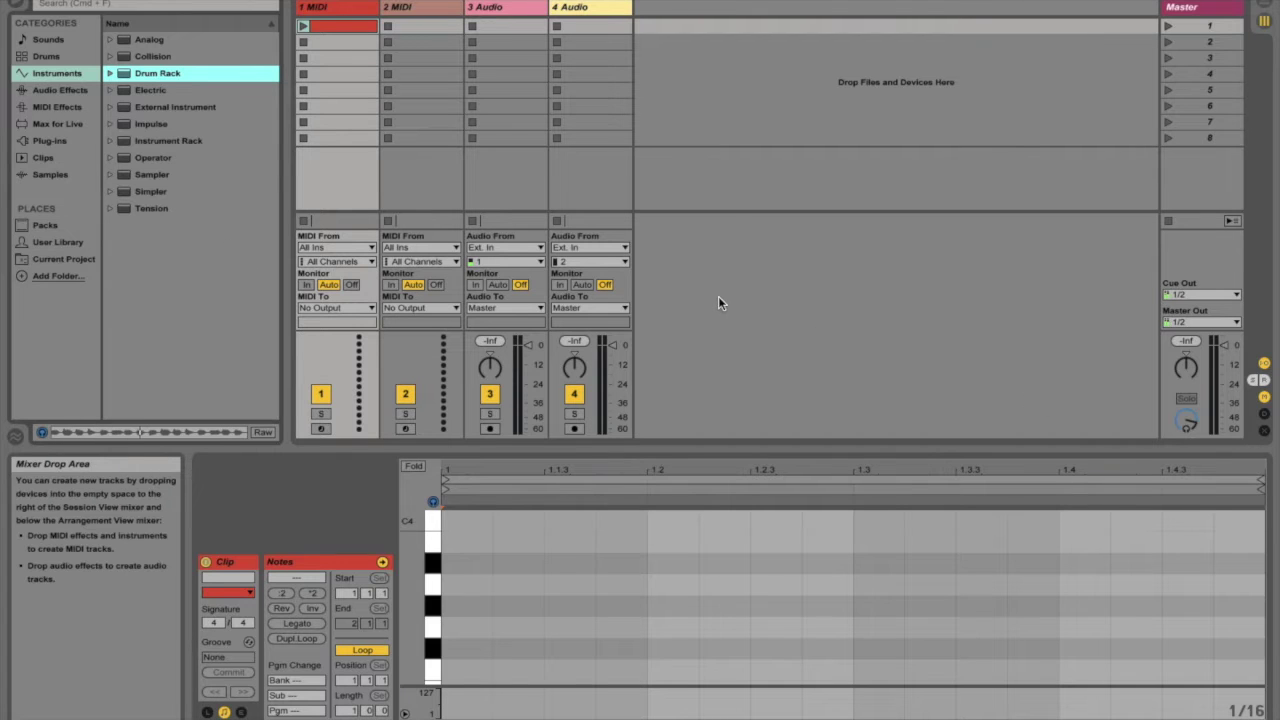
Audition several Analog Pad presets, including 5ths Vocoder Pad, Analog Pad Chord, Bright1 Buzz Pad and Charry Pad.
left_click(45, 56)
left_click(57, 76)
left_click(110, 39)
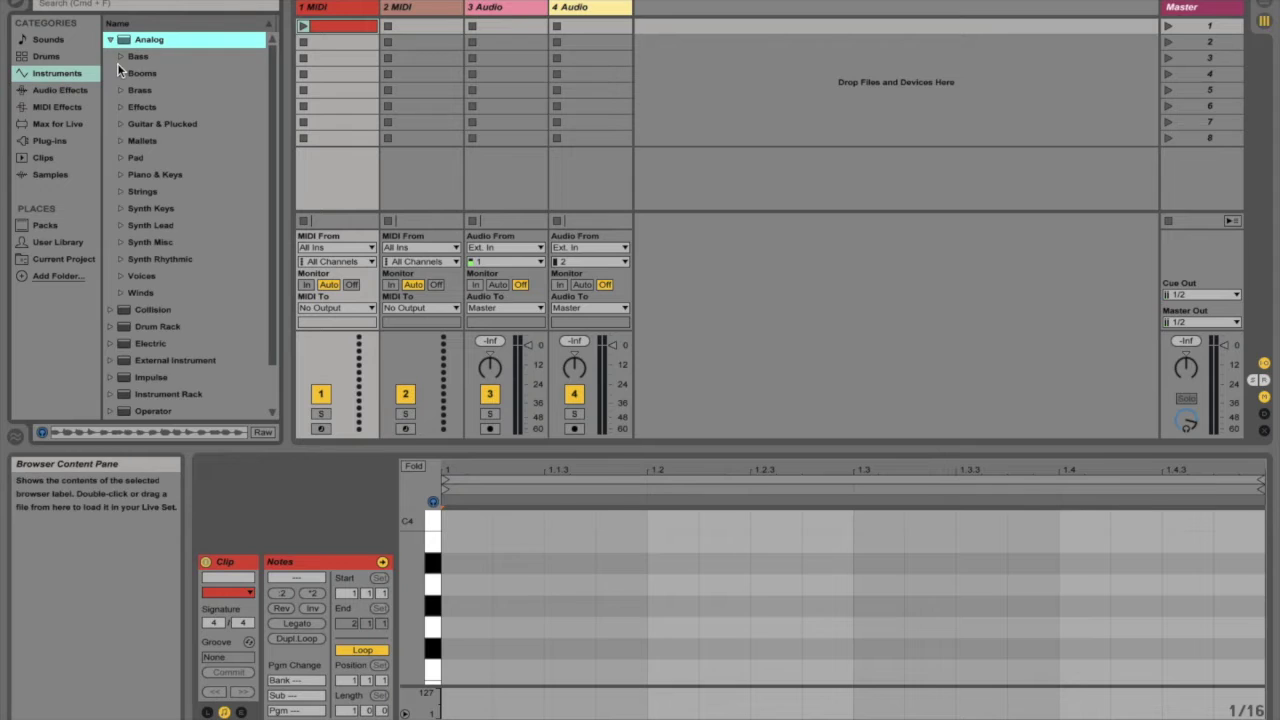
left_click(120, 157)
left_click(188, 174)
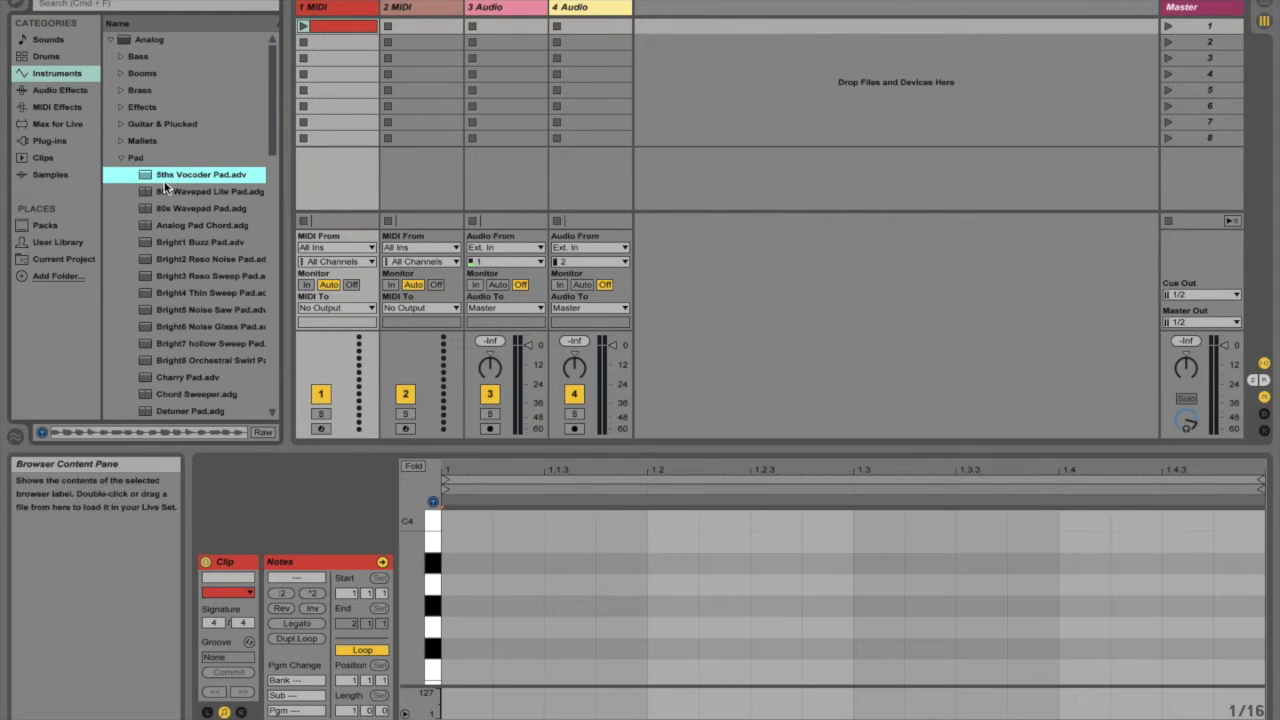
left_click(186, 225)
left_click(181, 243)
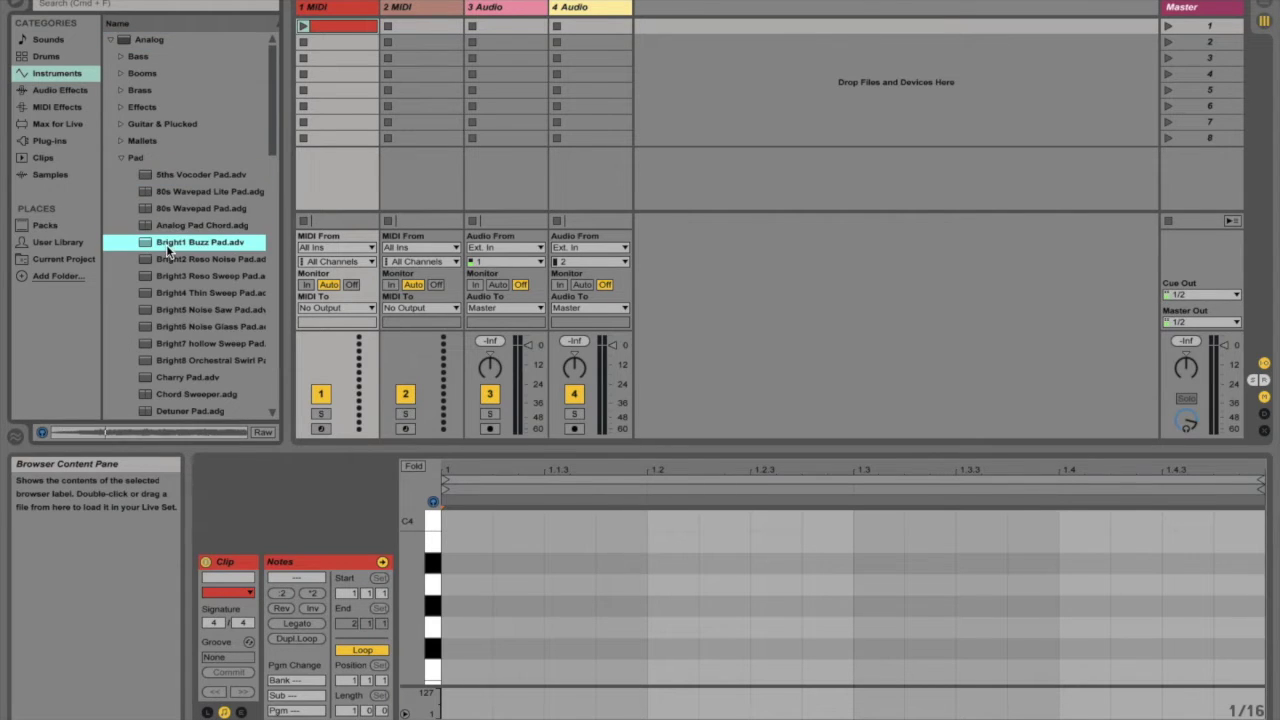
left_click(180, 309)
left_click(180, 343)
left_click(179, 378)
Load the Detuner Pad.adg preset onto the 1 MIDI track, entering the account password to allow the changes.
scroll(176, 360, "down", 3)
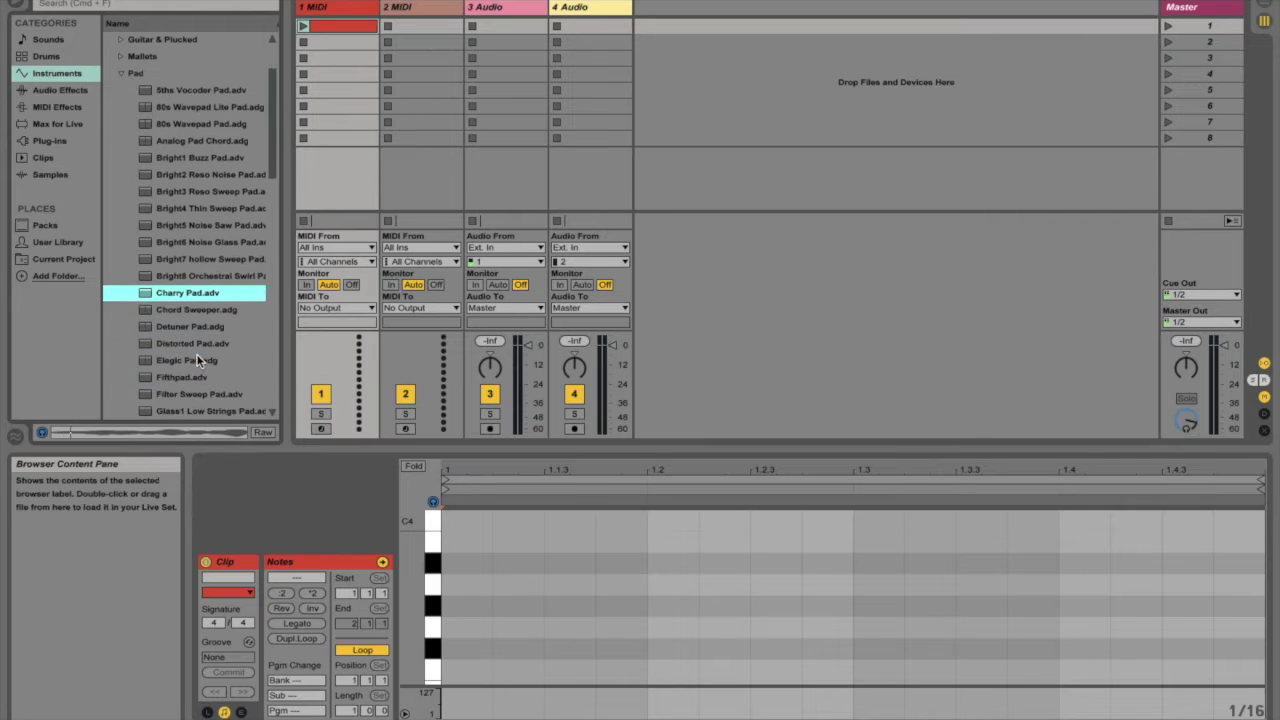
left_click(150, 327)
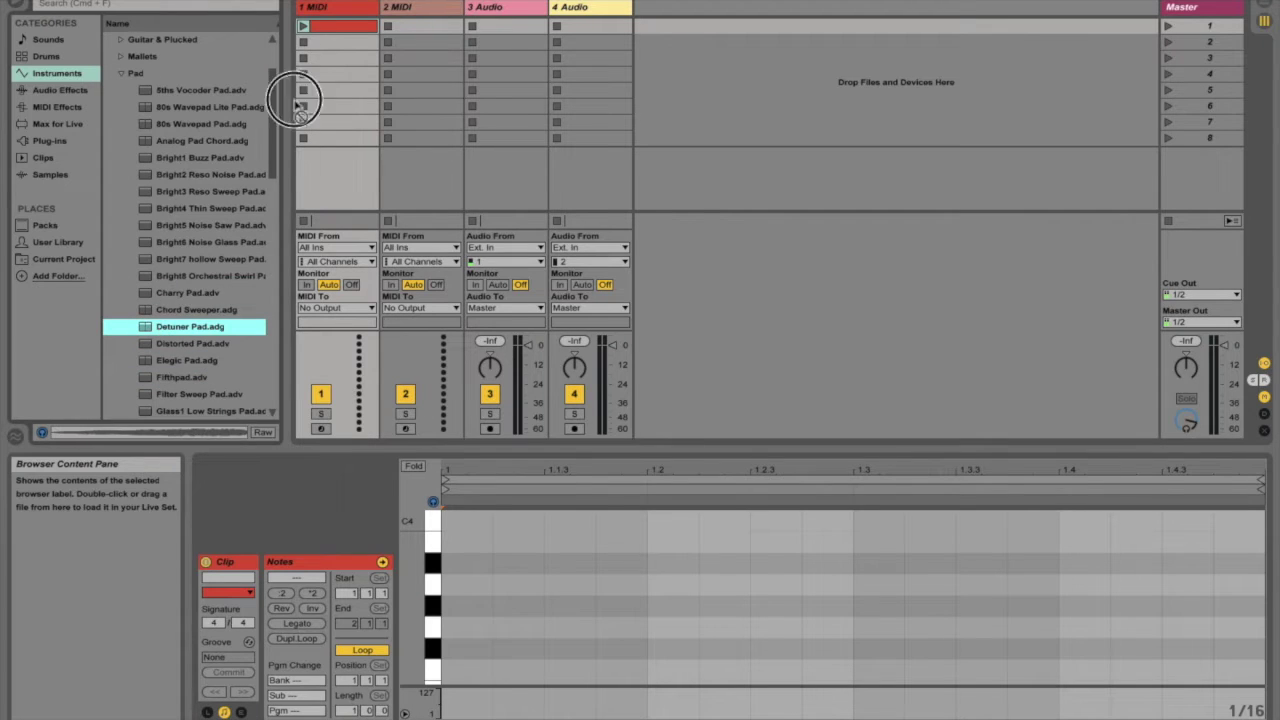
left_click(333, 8)
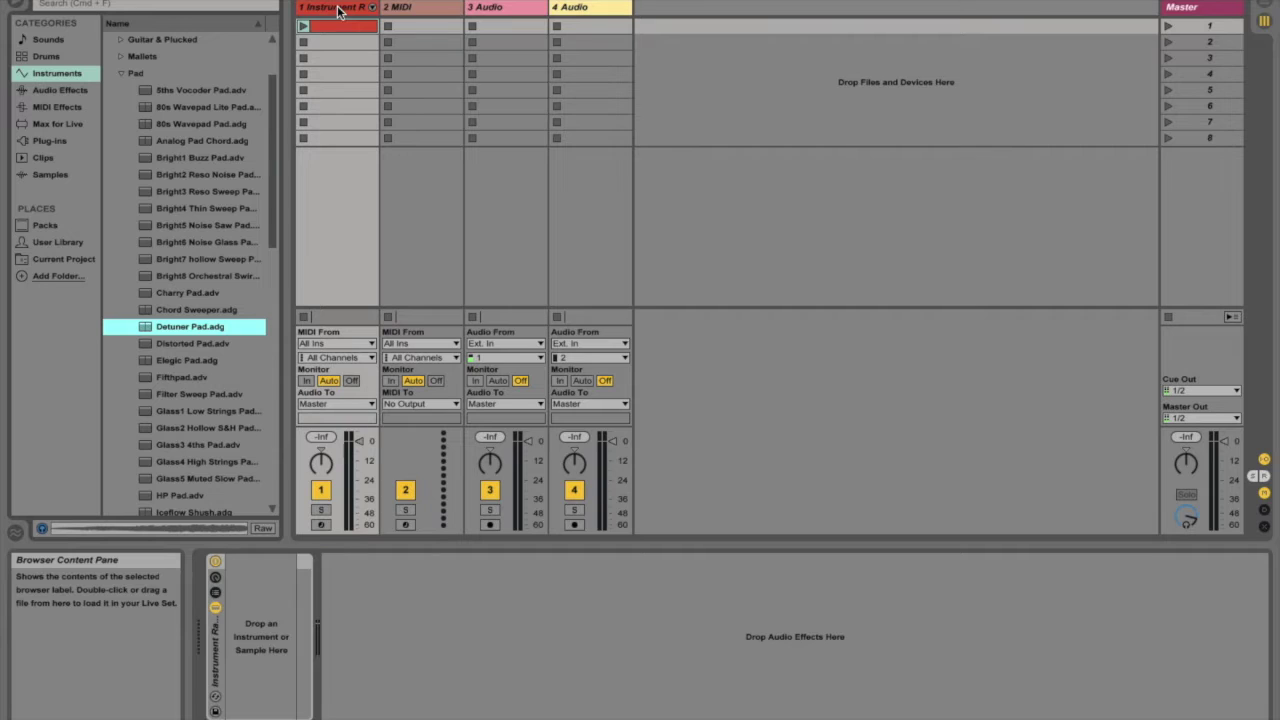
type("******")
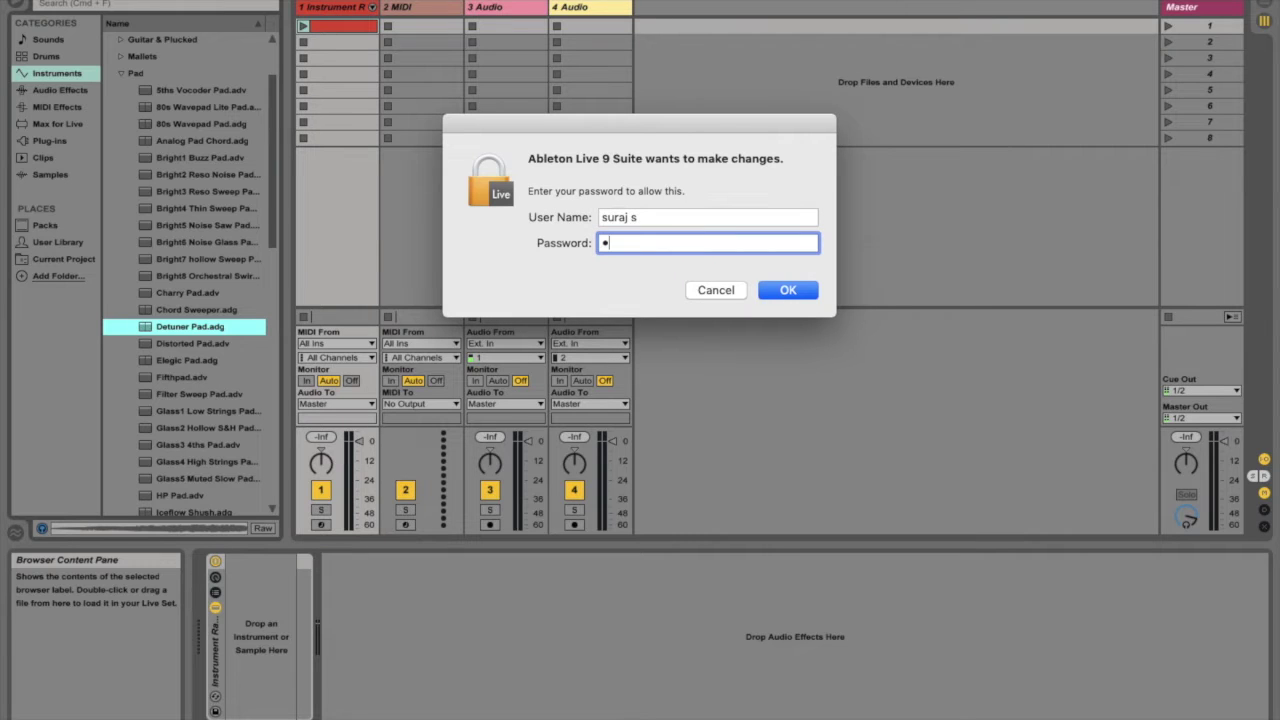
key("Return")
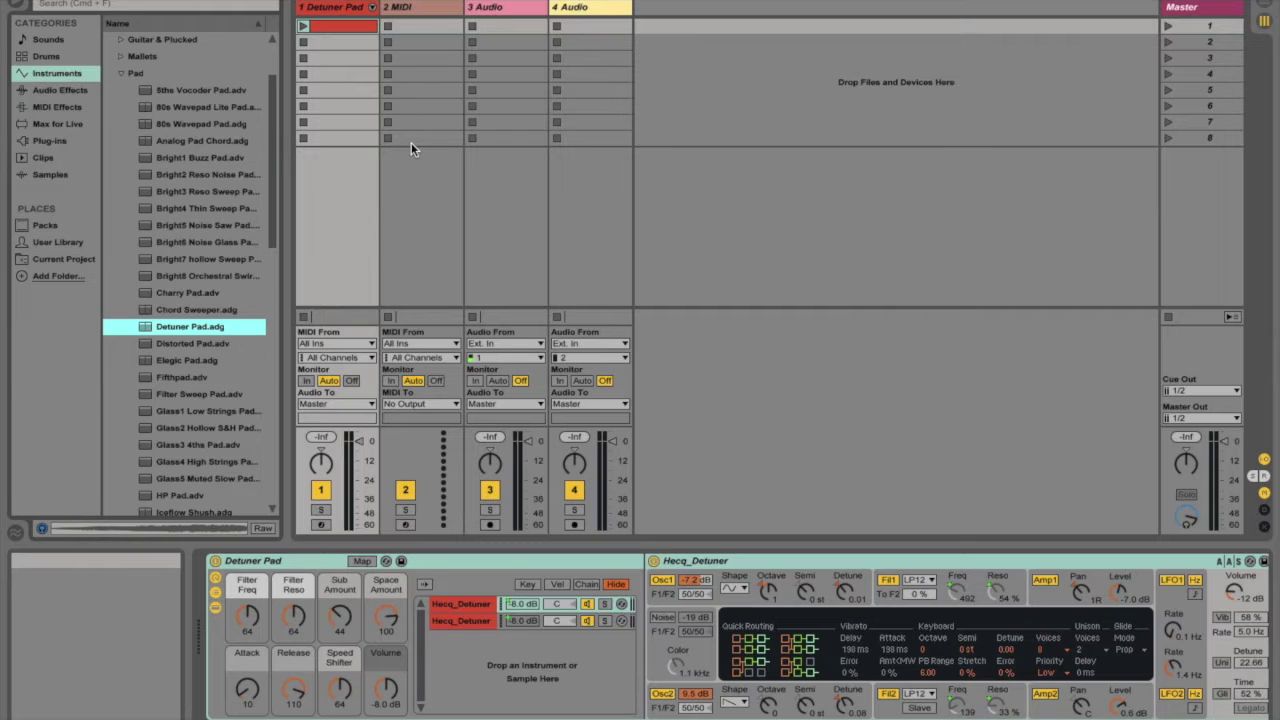
Open the clip on the 1 Detuner Pad track and add C3 notes at 1, 1.2, 1.3 and 1.4.
double_click(338, 26)
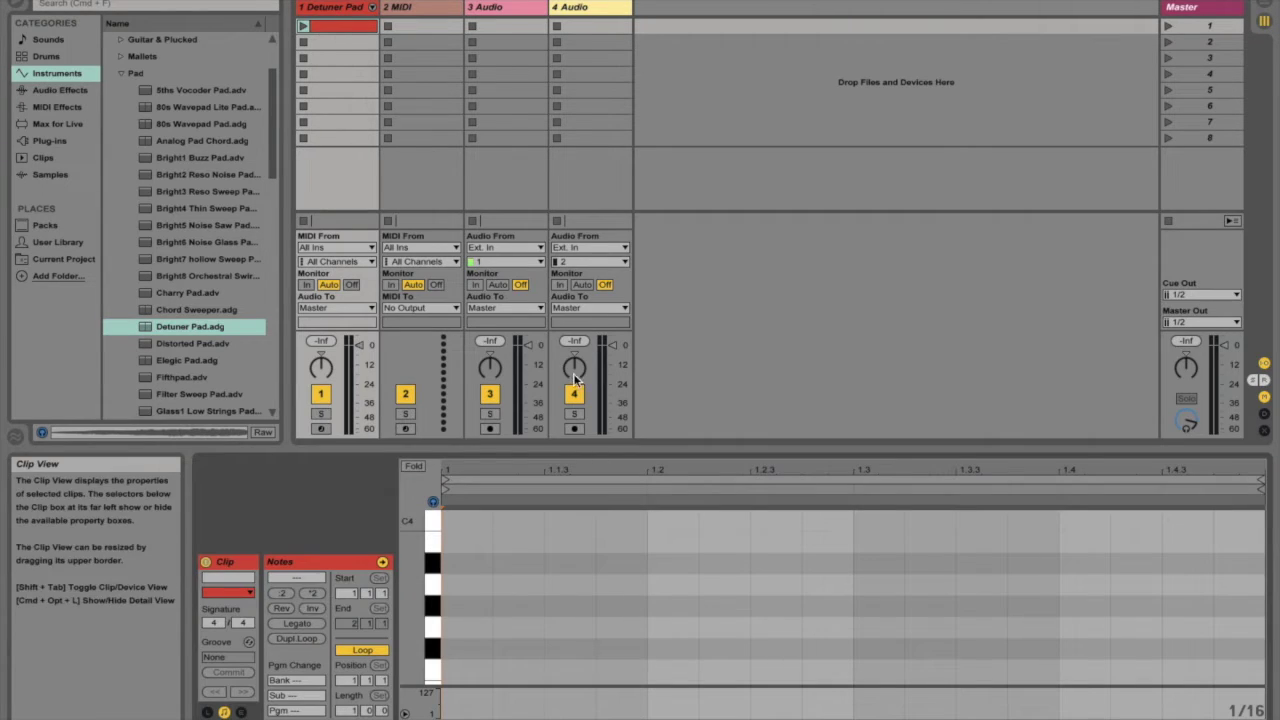
left_click_drag(677, 454, 714, 140)
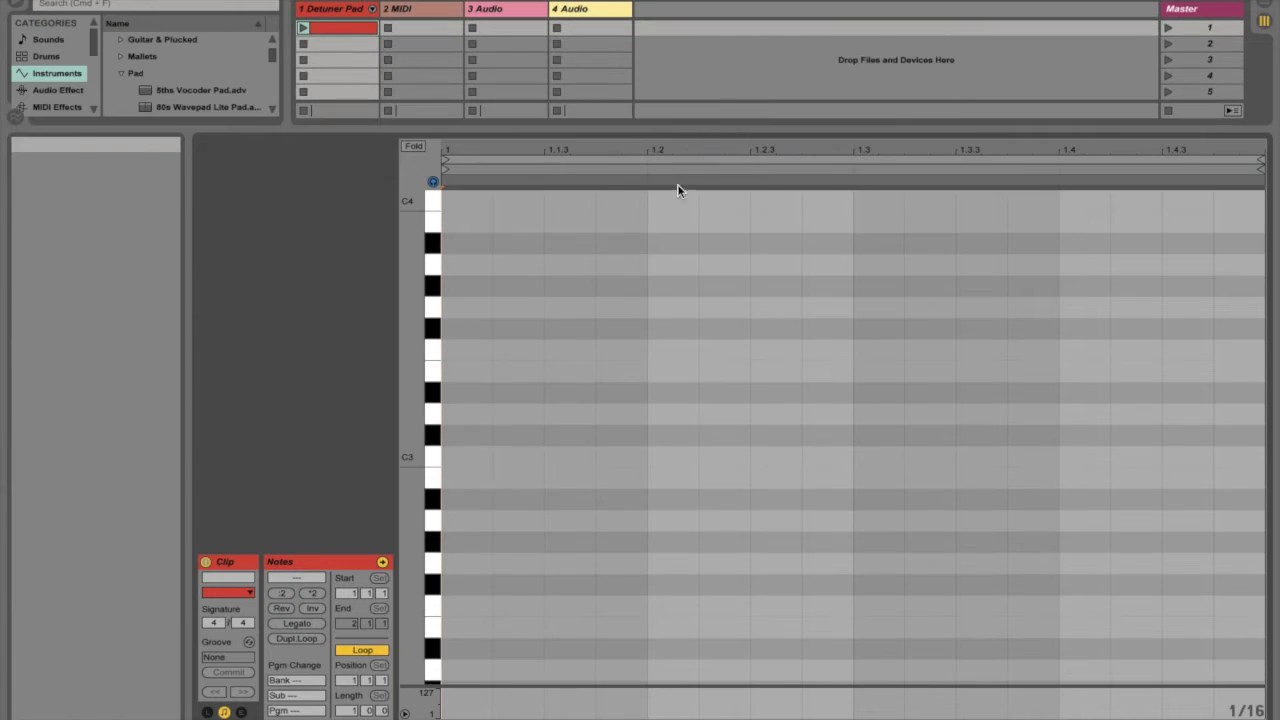
double_click(462, 456)
double_click(658, 455)
double_click(878, 456)
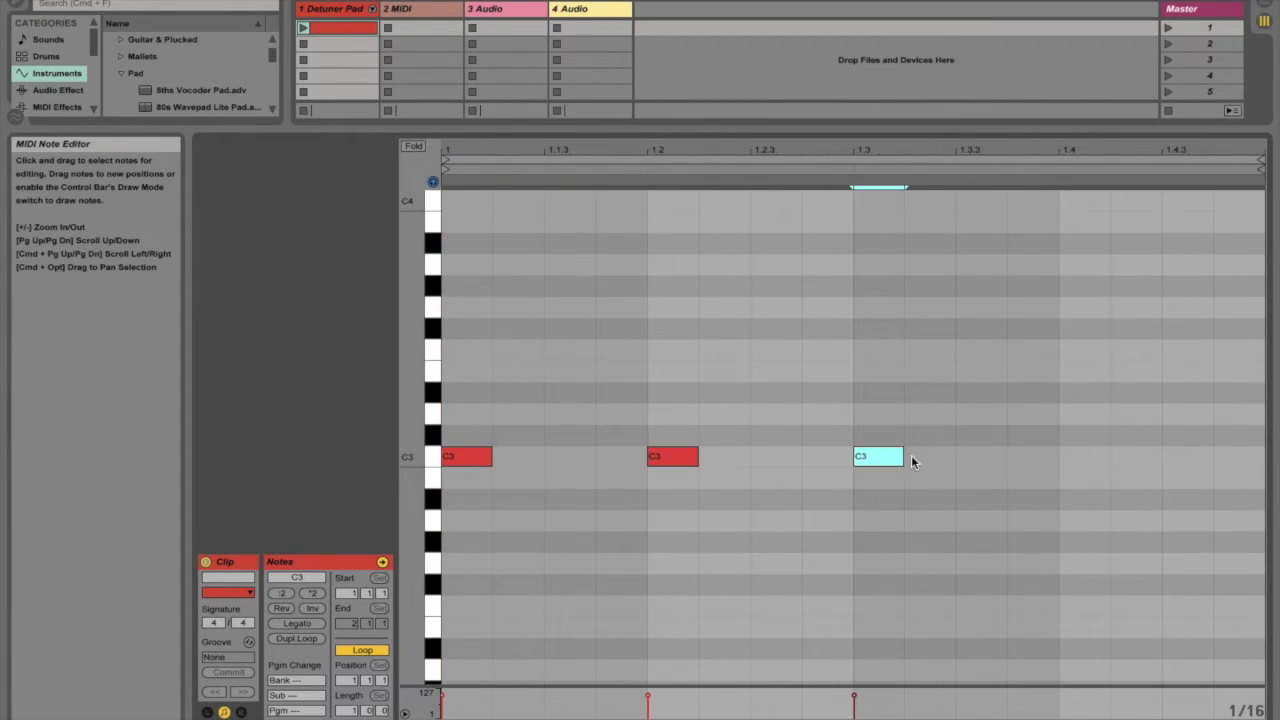
double_click(1075, 456)
Lengthen the four C3 notes so that each fills its whole beat and together they span the bar.
left_click_drag(726, 129, 767, 326)
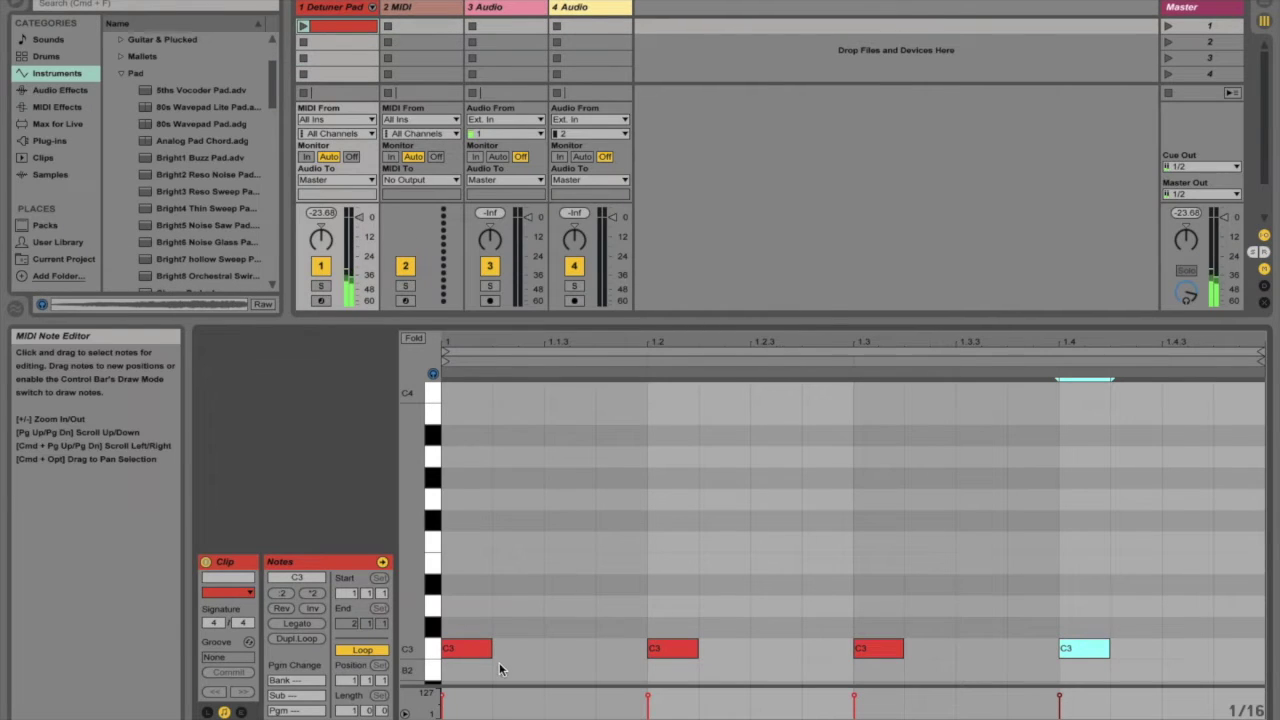
left_click_drag(492, 649, 1265, 652)
left_click(1116, 648)
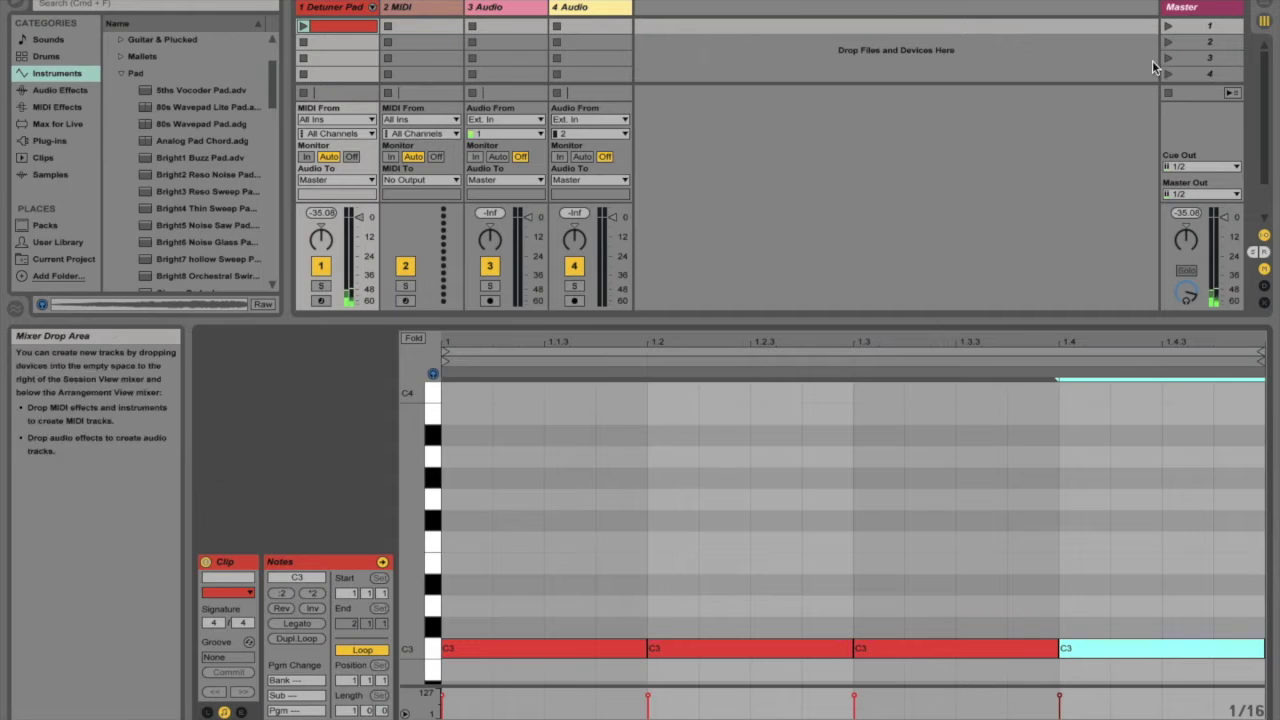
Play the MIDI clip on its own and through scene 1, and hide the clip view.
left_click(303, 25)
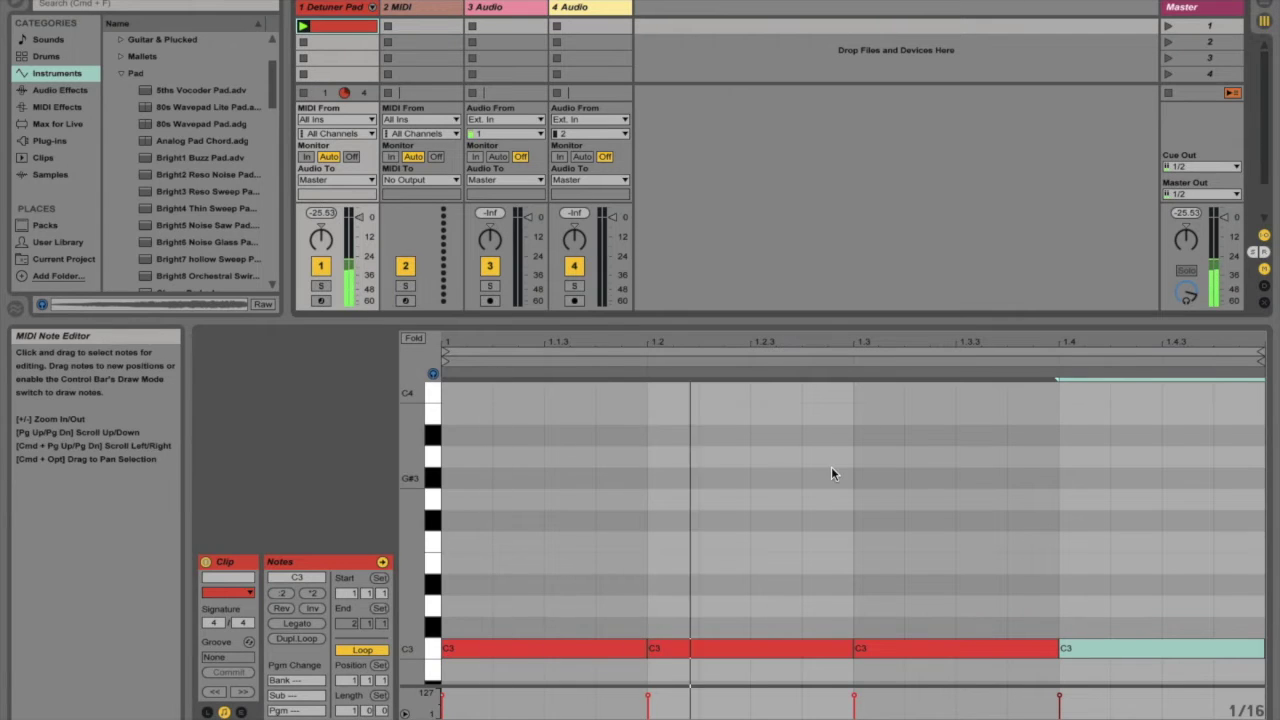
left_click(1168, 26)
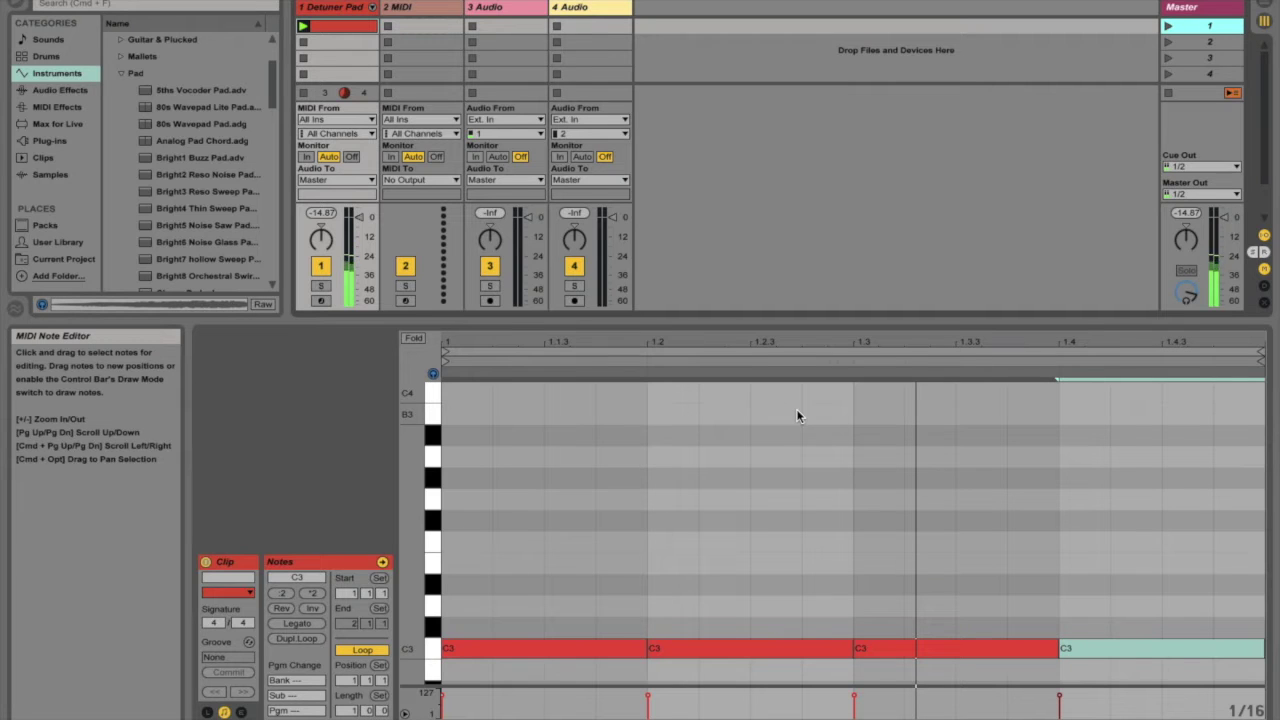
left_click_drag(789, 322, 804, 227)
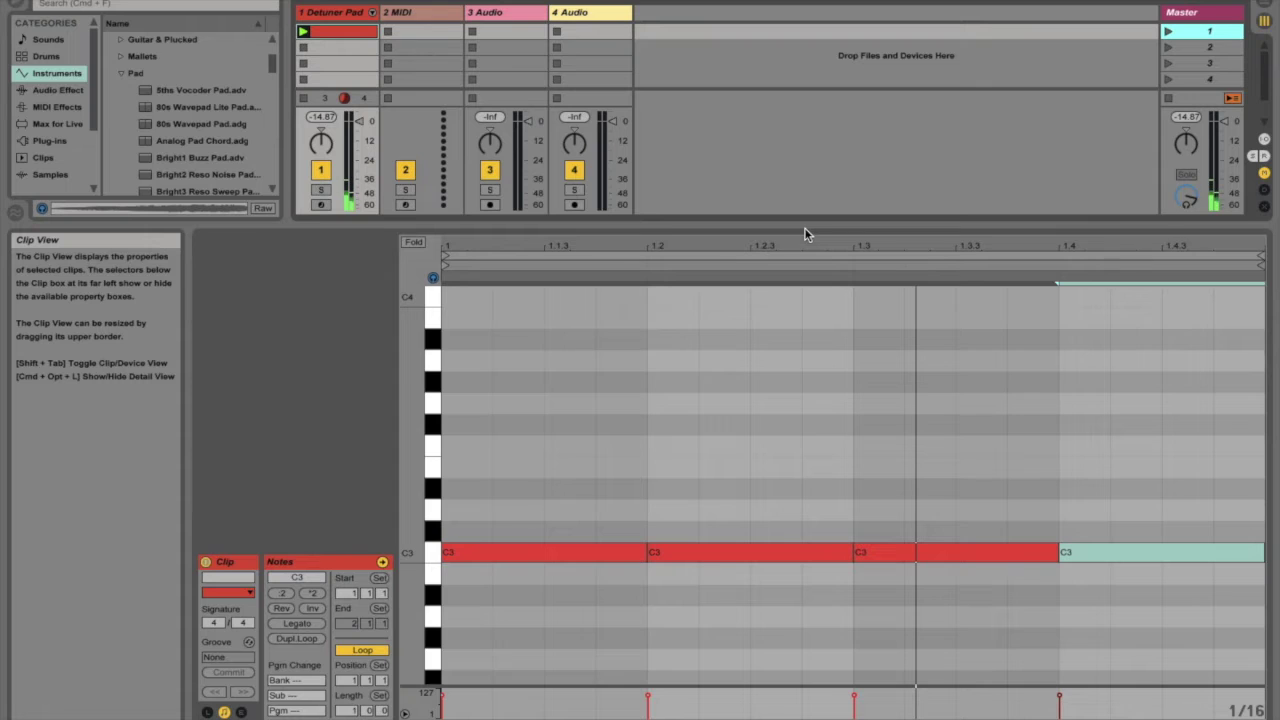
left_click_drag(804, 227, 766, 710)
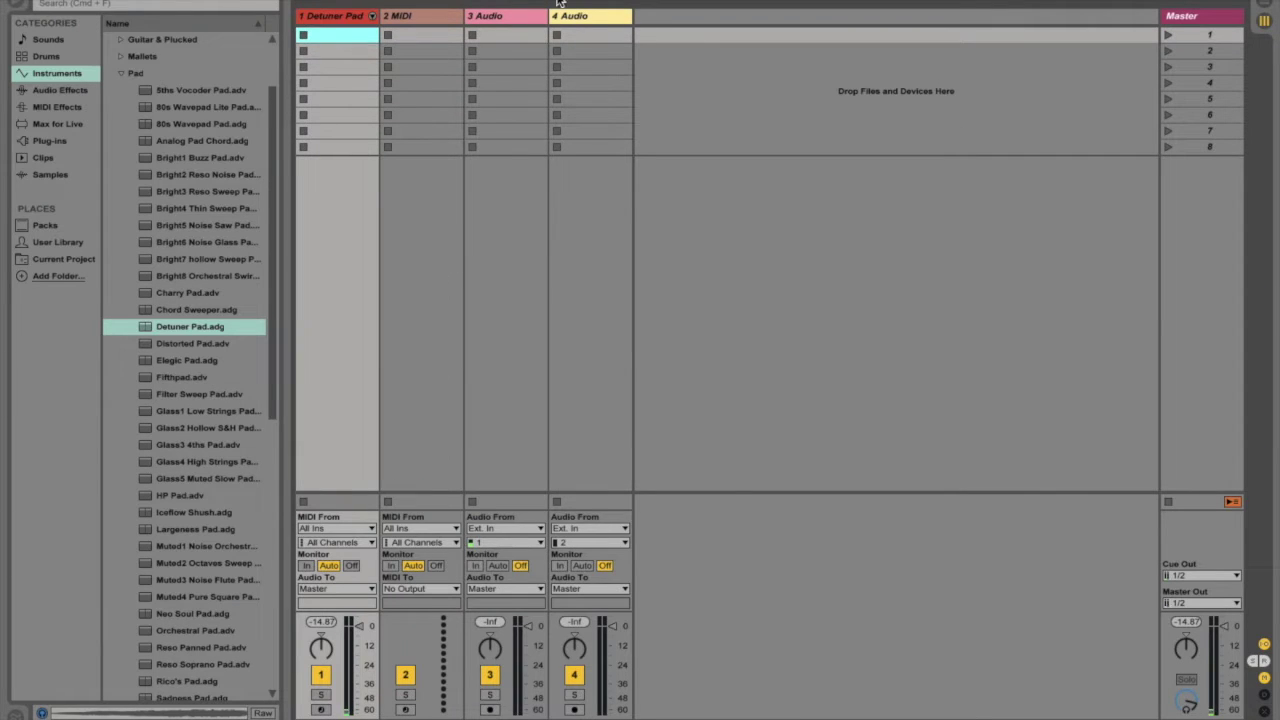
Try moving the MIDI clip from the 1 Detuner Pad track to the 3 Audio track twice, undoing the moves.
left_click(474, 22)
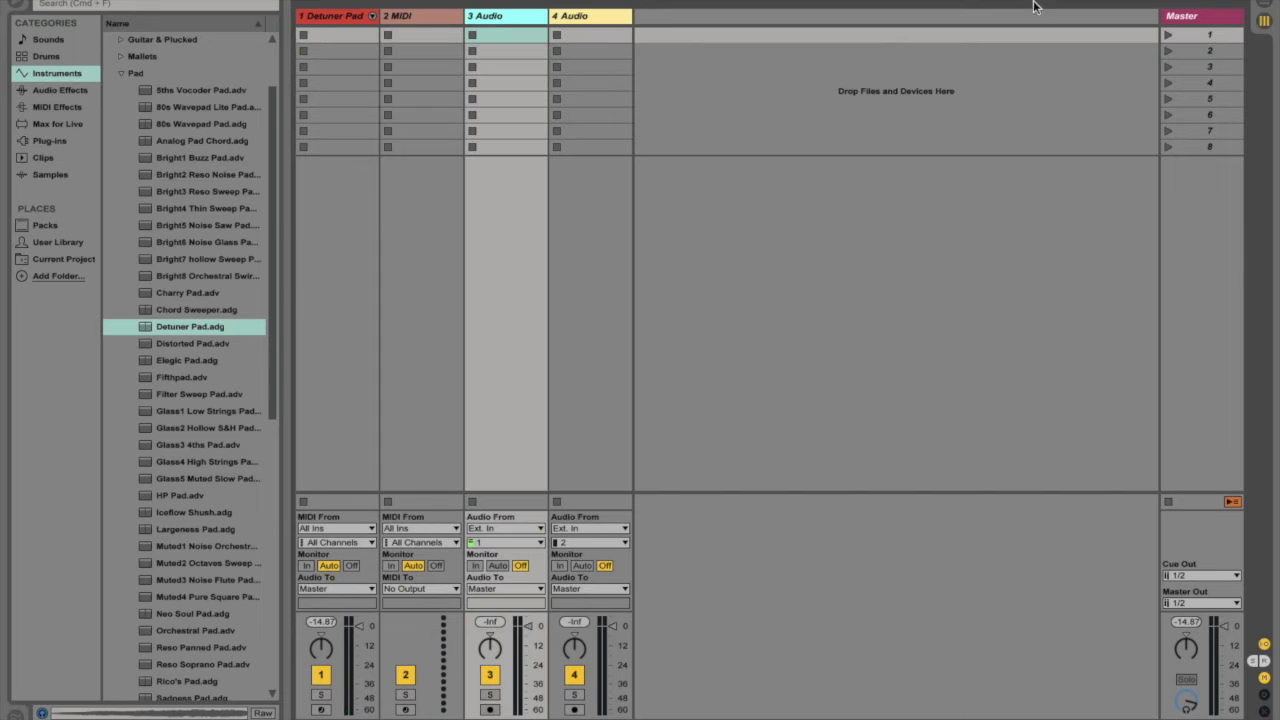
double_click(350, 38)
left_click_drag(350, 36, 510, 37)
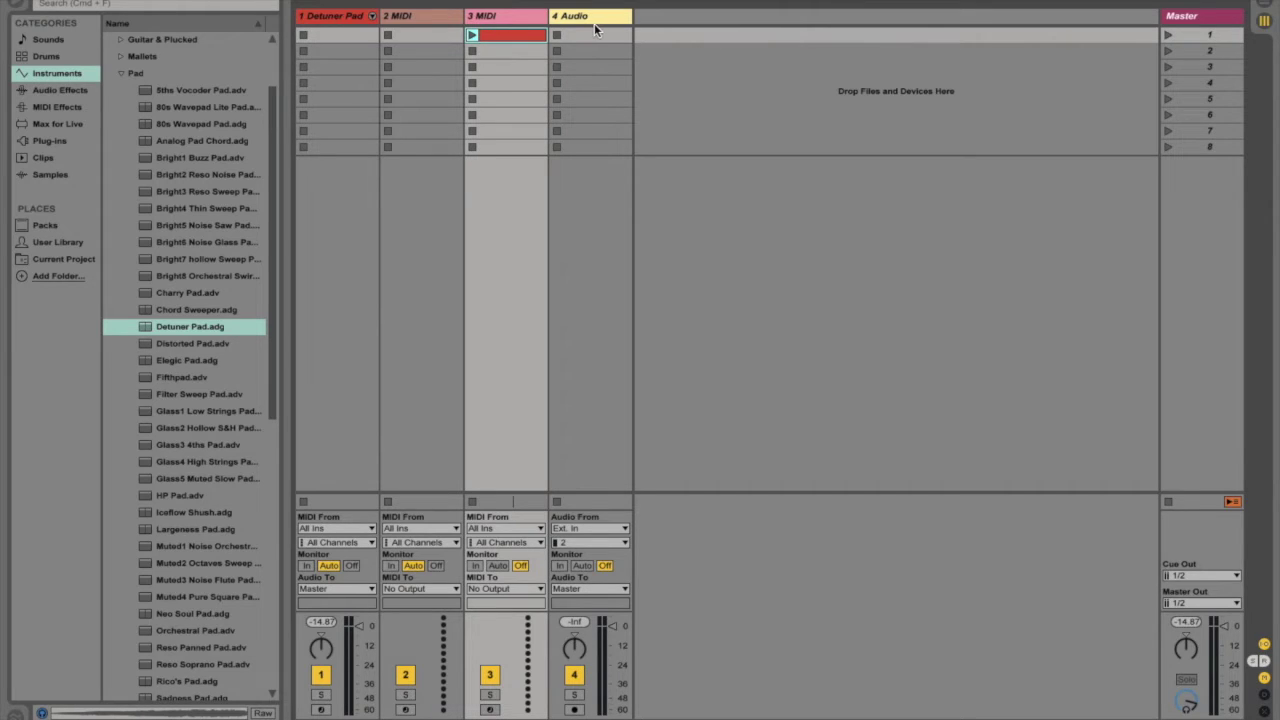
key("super+z")
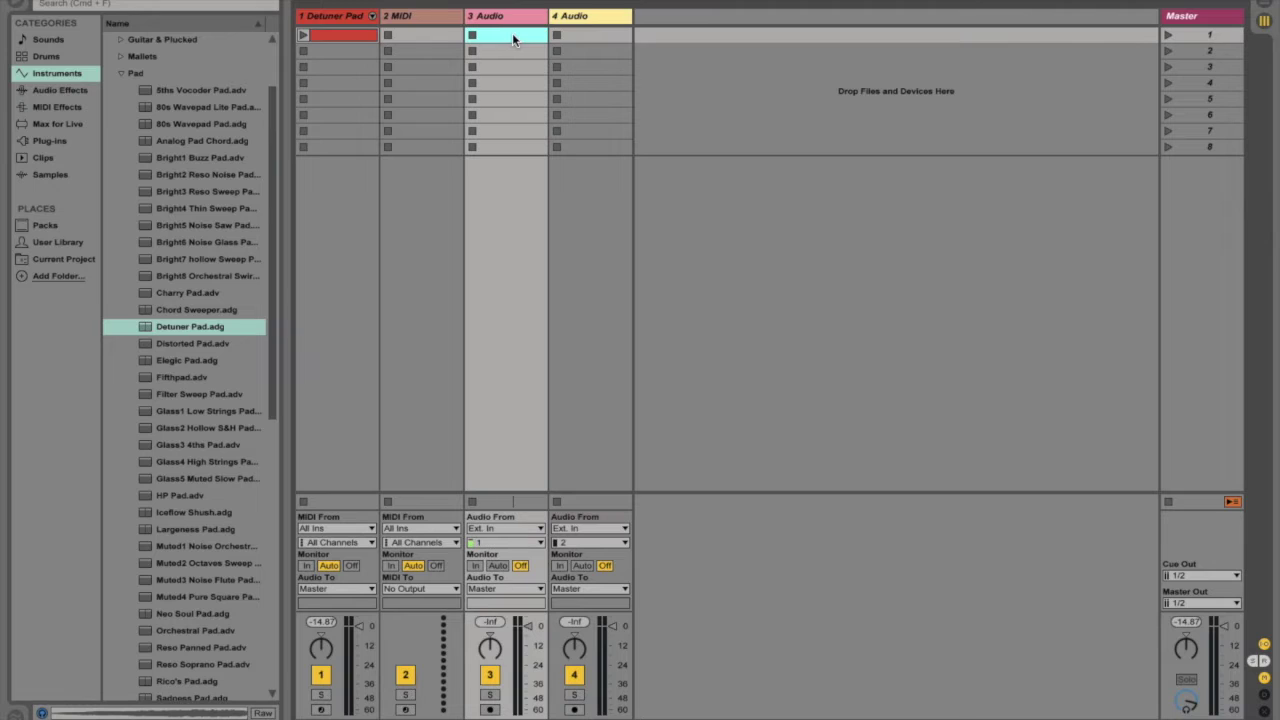
left_click_drag(337, 35, 507, 38)
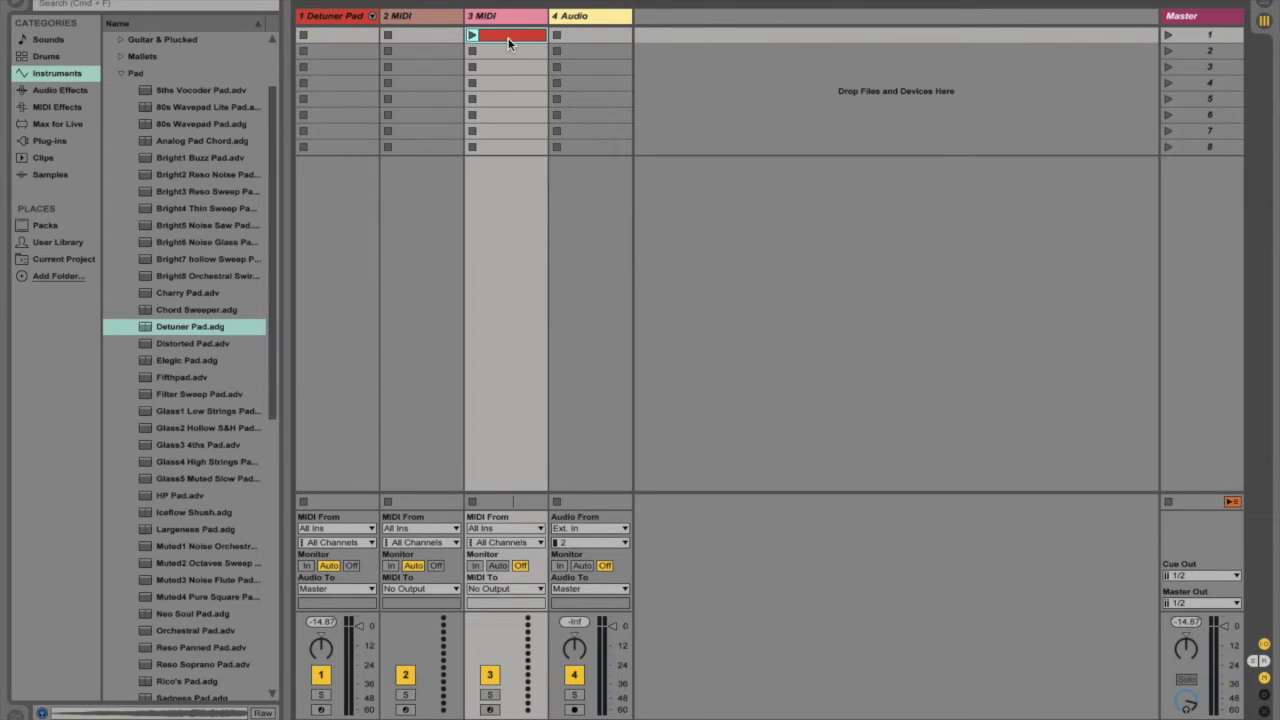
left_click_drag(507, 36, 337, 35)
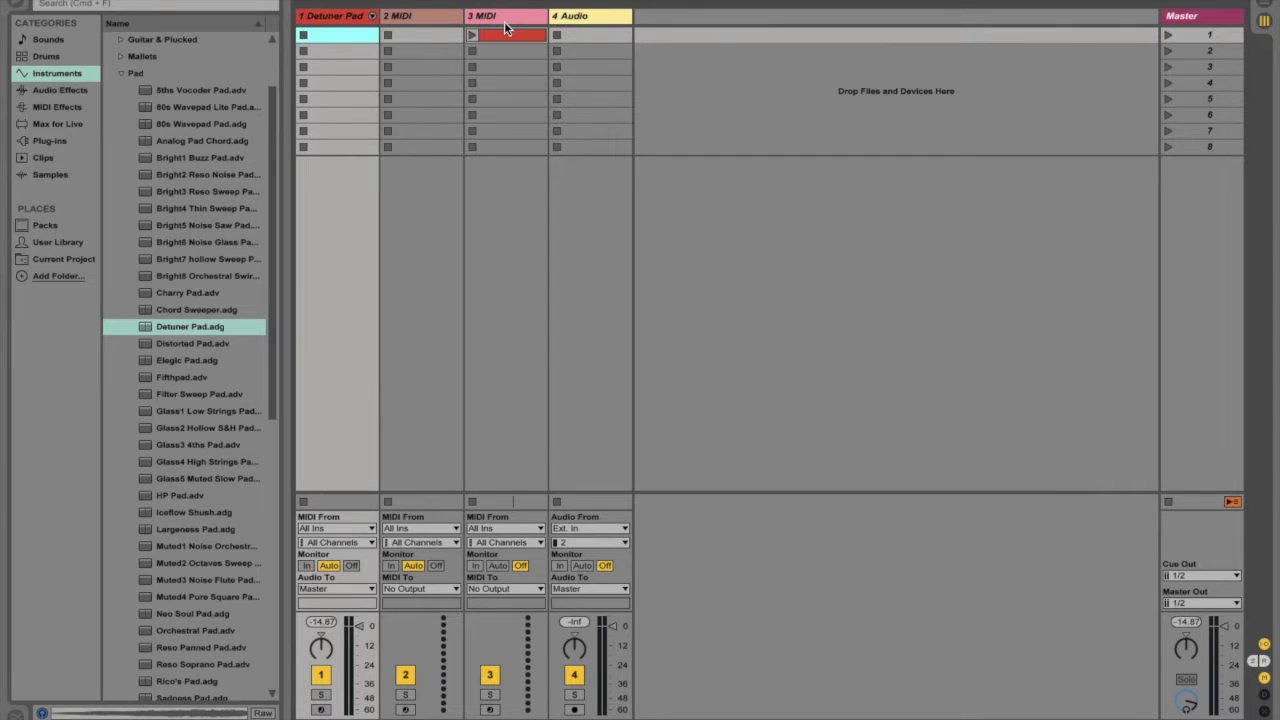
left_click(497, 35)
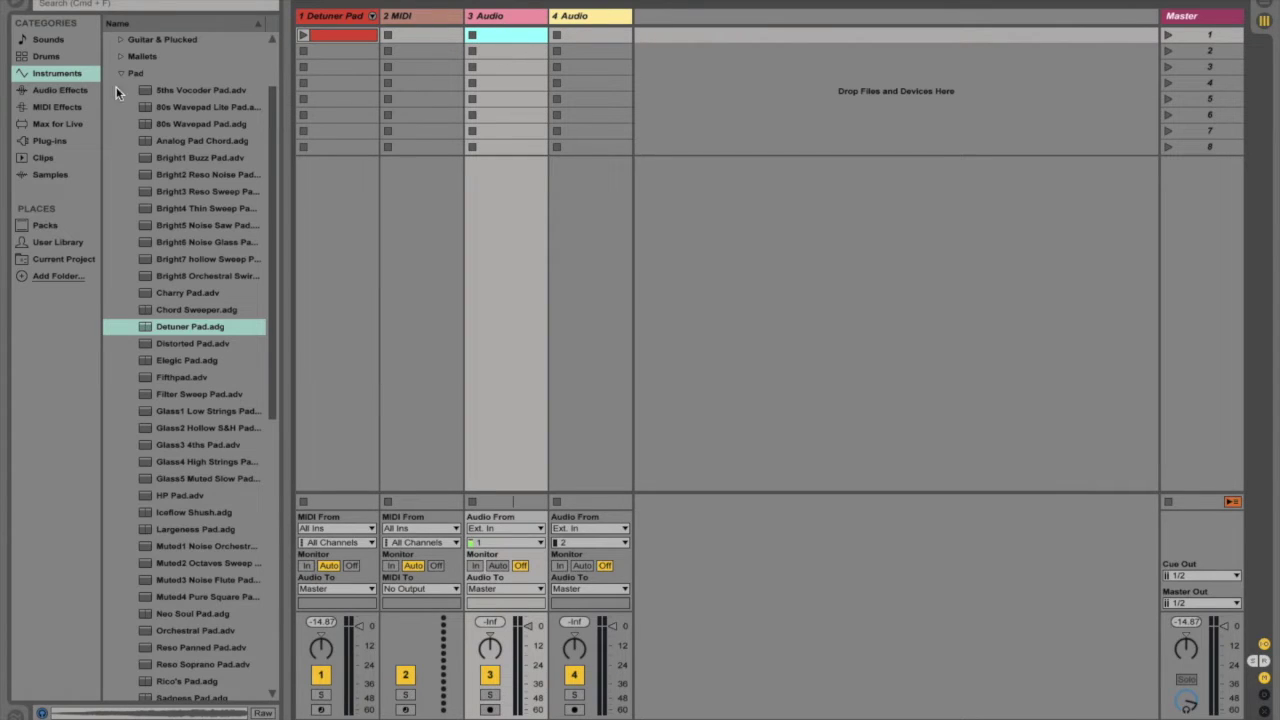
Show the Audio Effects in the browser and try to place AMUN RA_004.mp3 in the first slot of 3 Audio.
left_click(55, 107)
left_click(50, 92)
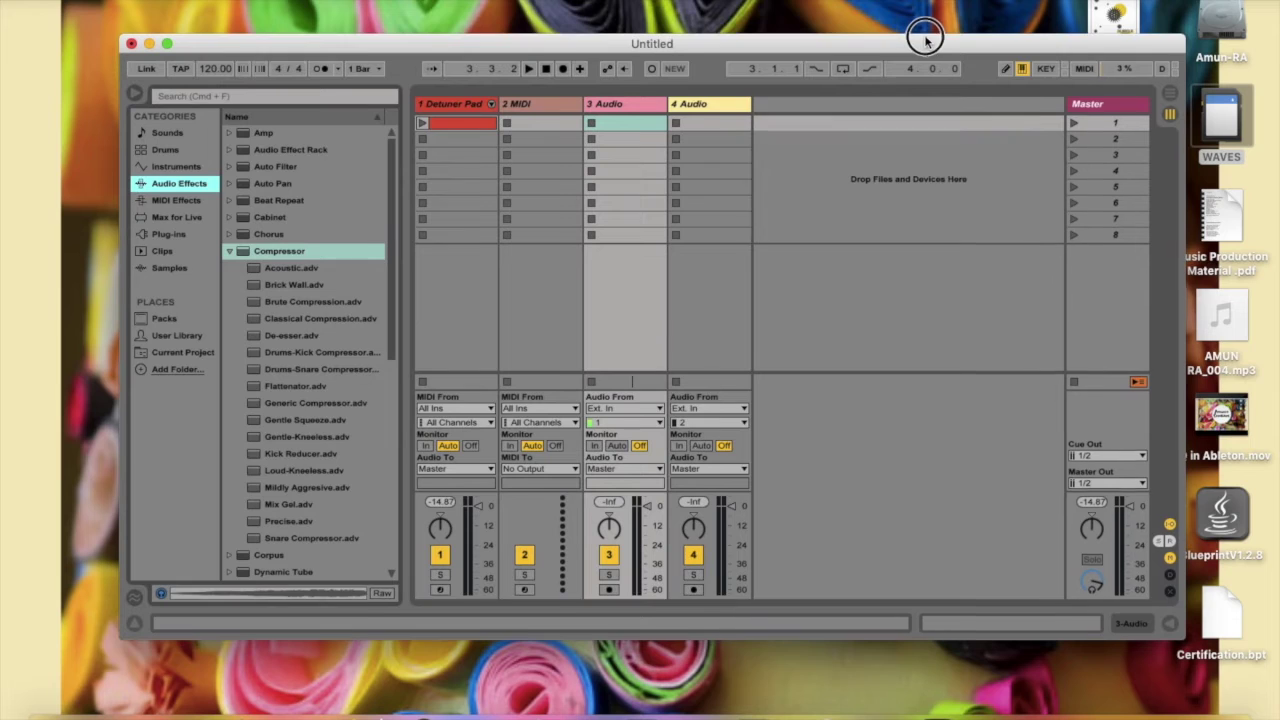
left_click_drag(925, 38, 926, 36)
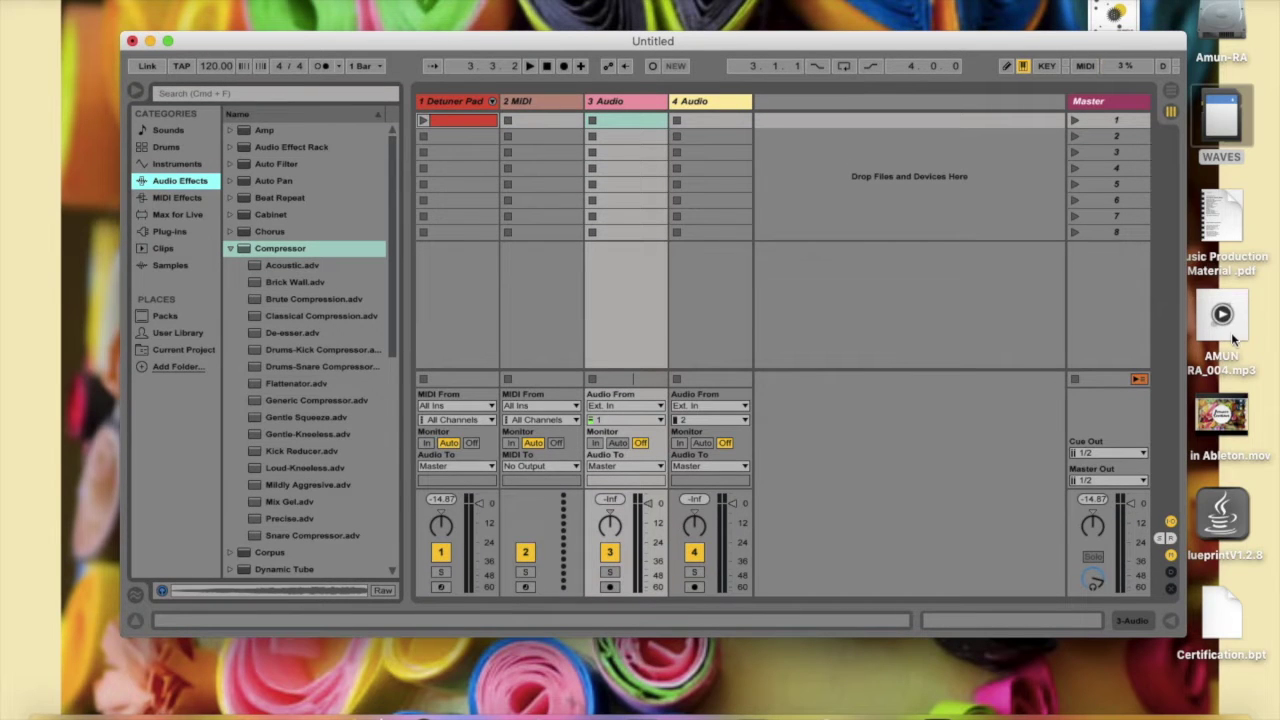
left_click_drag(1220, 315, 622, 122)
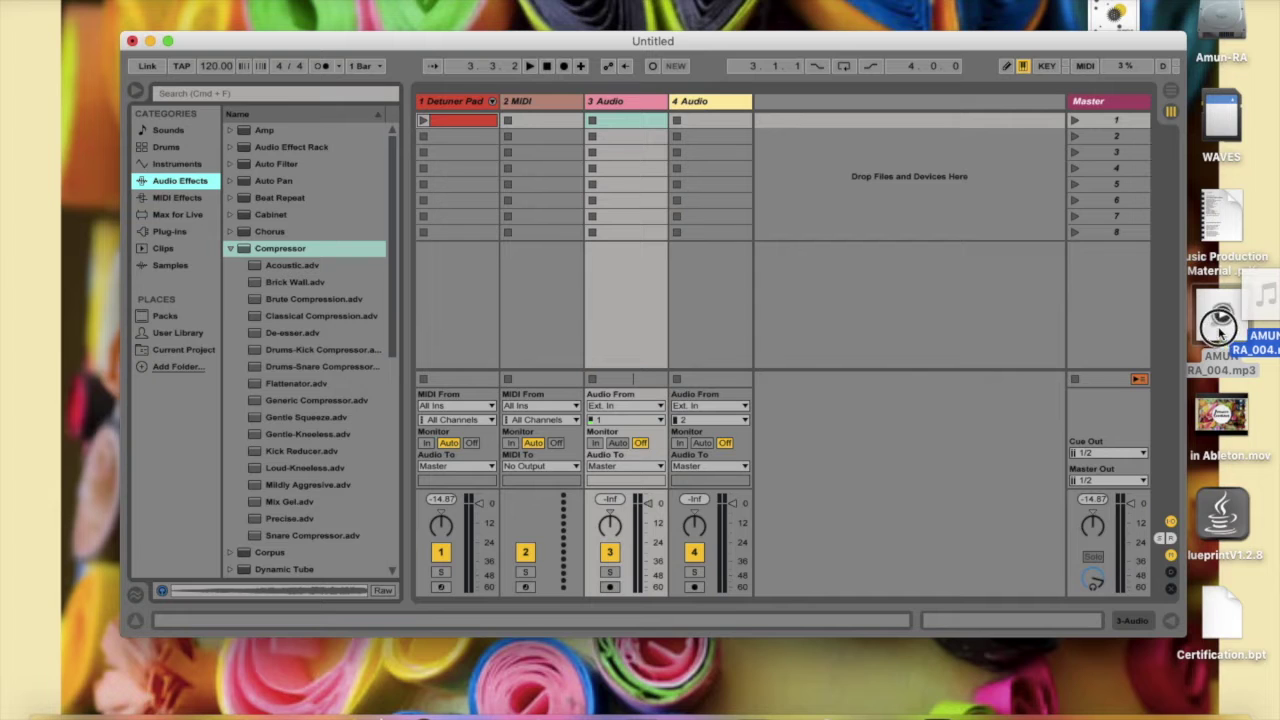
Add AMUN RA_004.mp3 to the 3 Audio track in Arrangement View, with the clip starting at bar 1.
left_click(1170, 91)
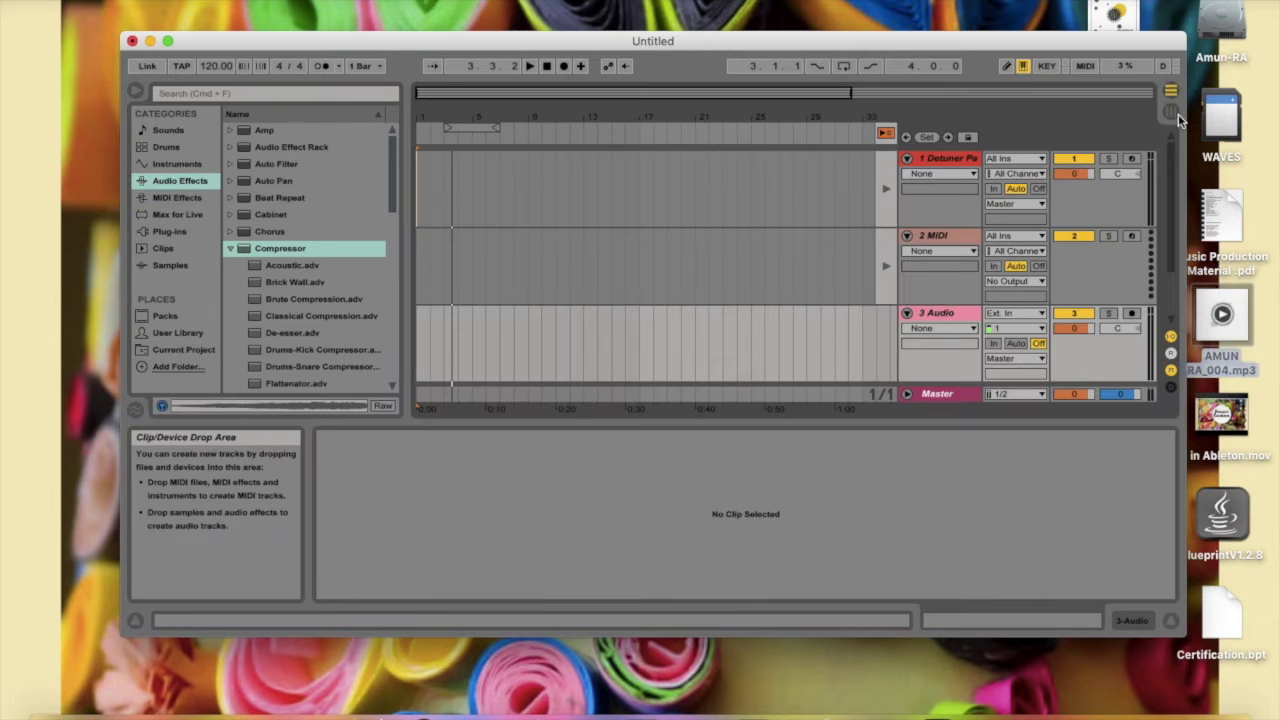
left_click(890, 133)
scroll(816, 232, "down", 3)
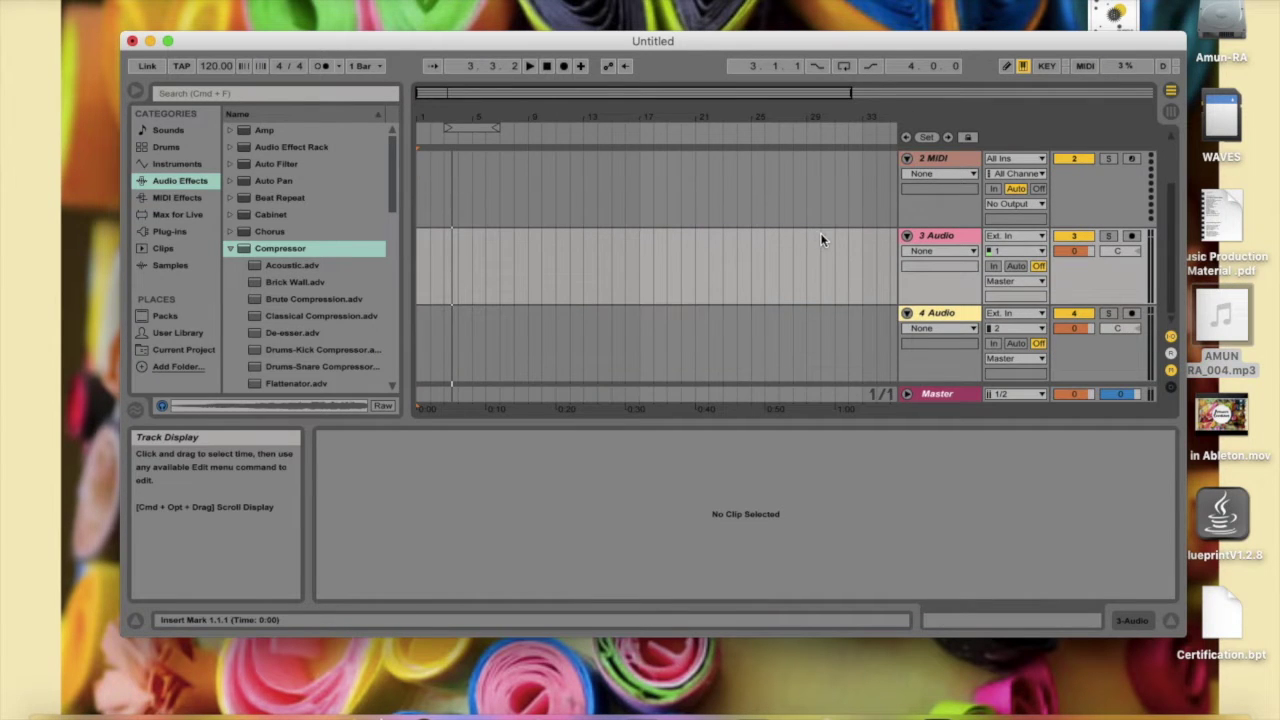
left_click_drag(1237, 328, 494, 258)
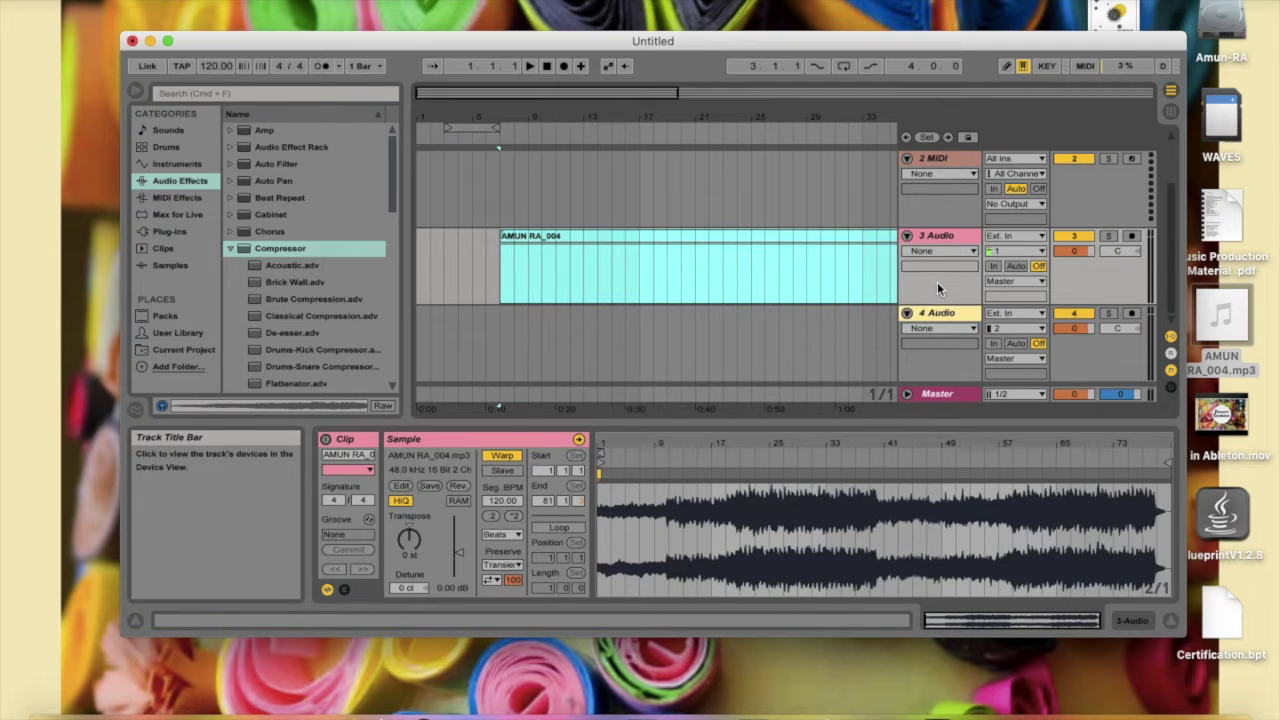
left_click(588, 262)
left_click_drag(588, 262, 504, 209)
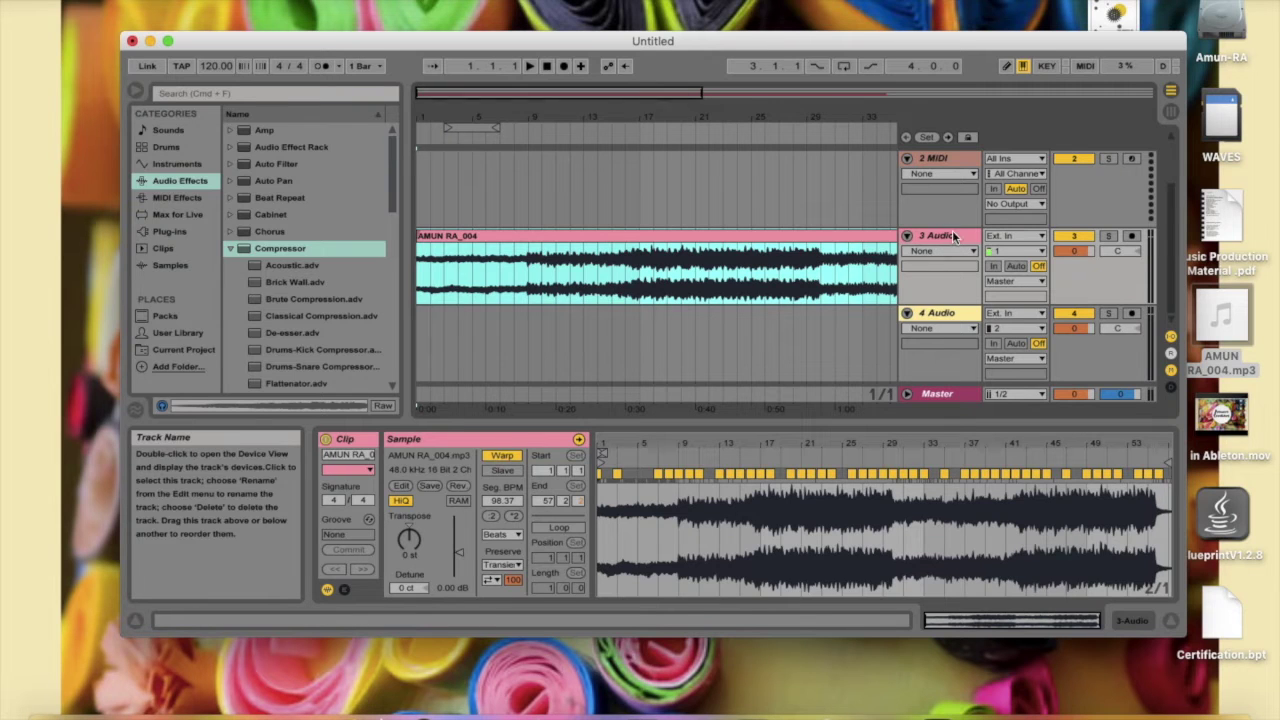
Try moving the AMUN RA_004 clip onto the 2 MIDI track in Arrangement View and undo the move.
left_click_drag(743, 234, 722, 175)
scroll(824, 276, "up", 1)
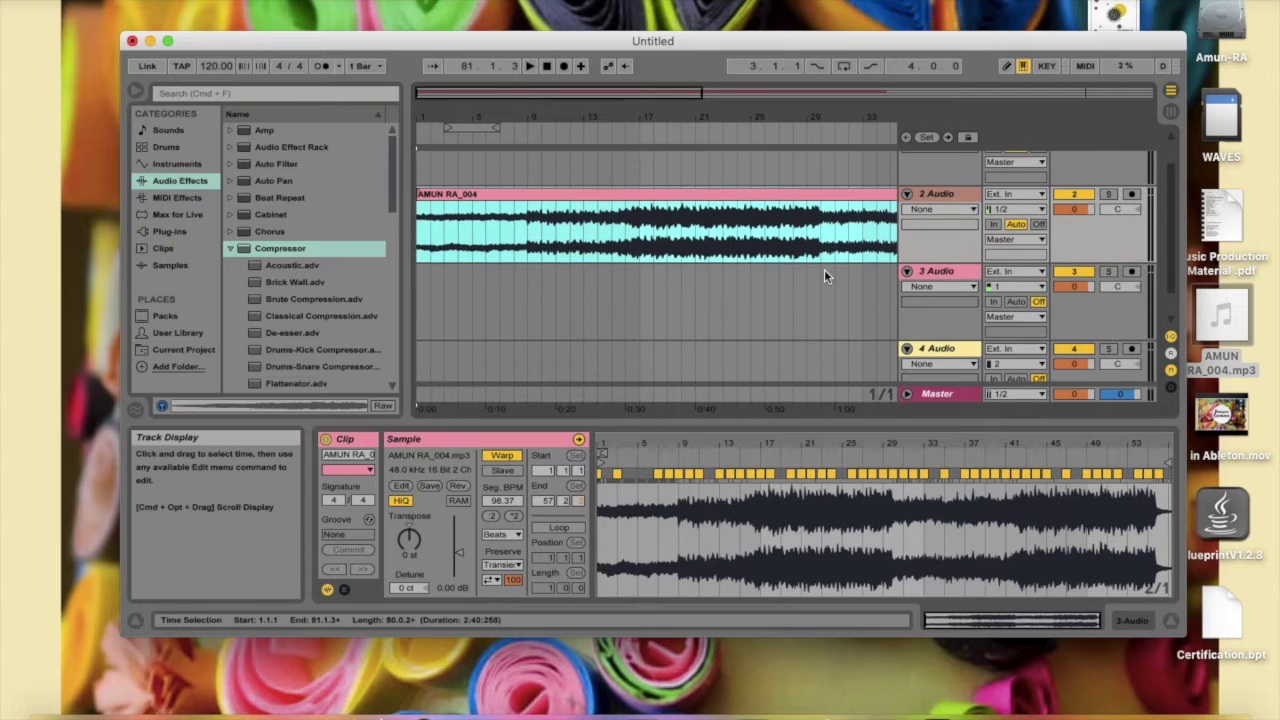
scroll(824, 276, "up", 1)
scroll(830, 276, "down", 1)
scroll(834, 277, "up", 1)
key("super+z")
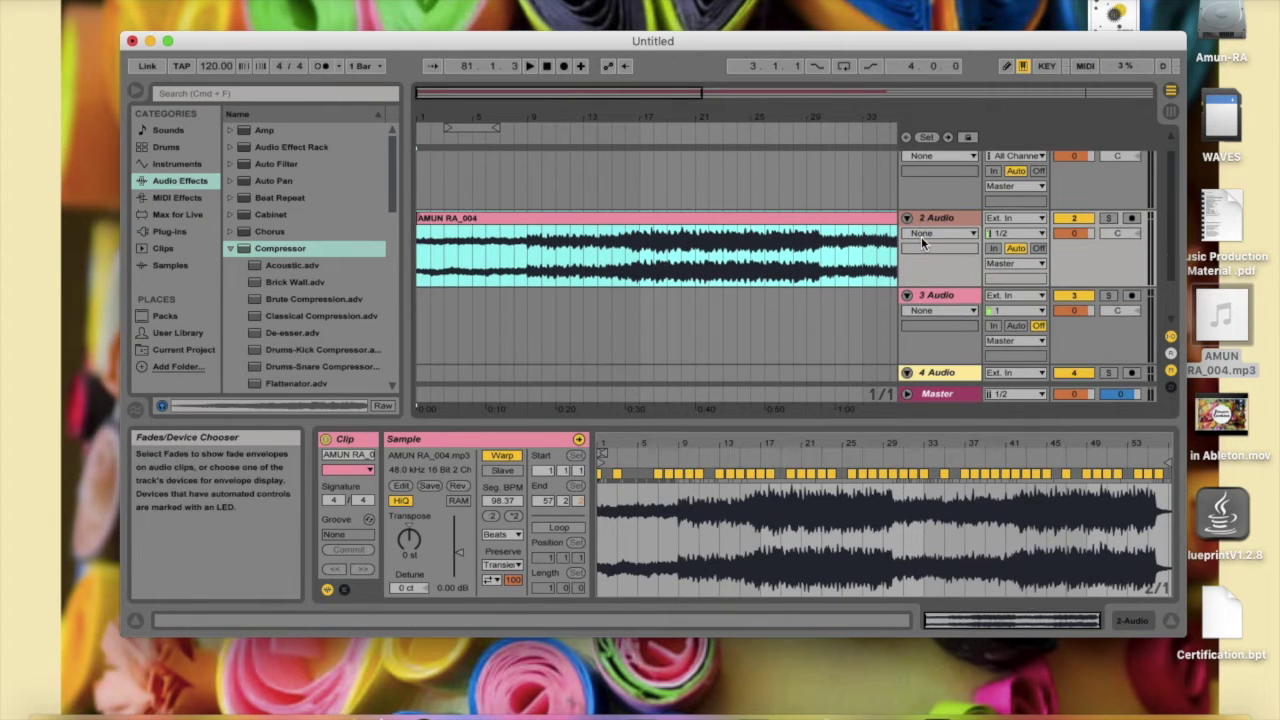
key("super+z")
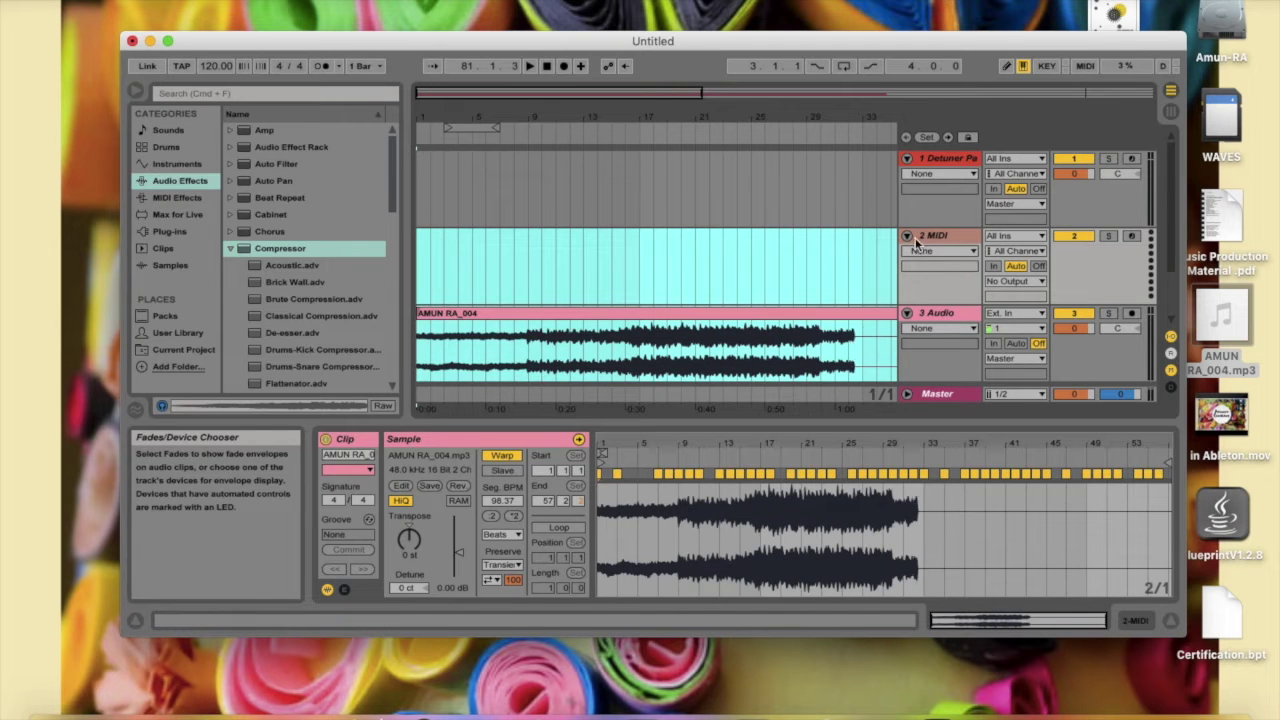
Move the AMUN RA_004 clip up to the second track again and restore the clip to 3 Audio.
left_click_drag(841, 305, 838, 280)
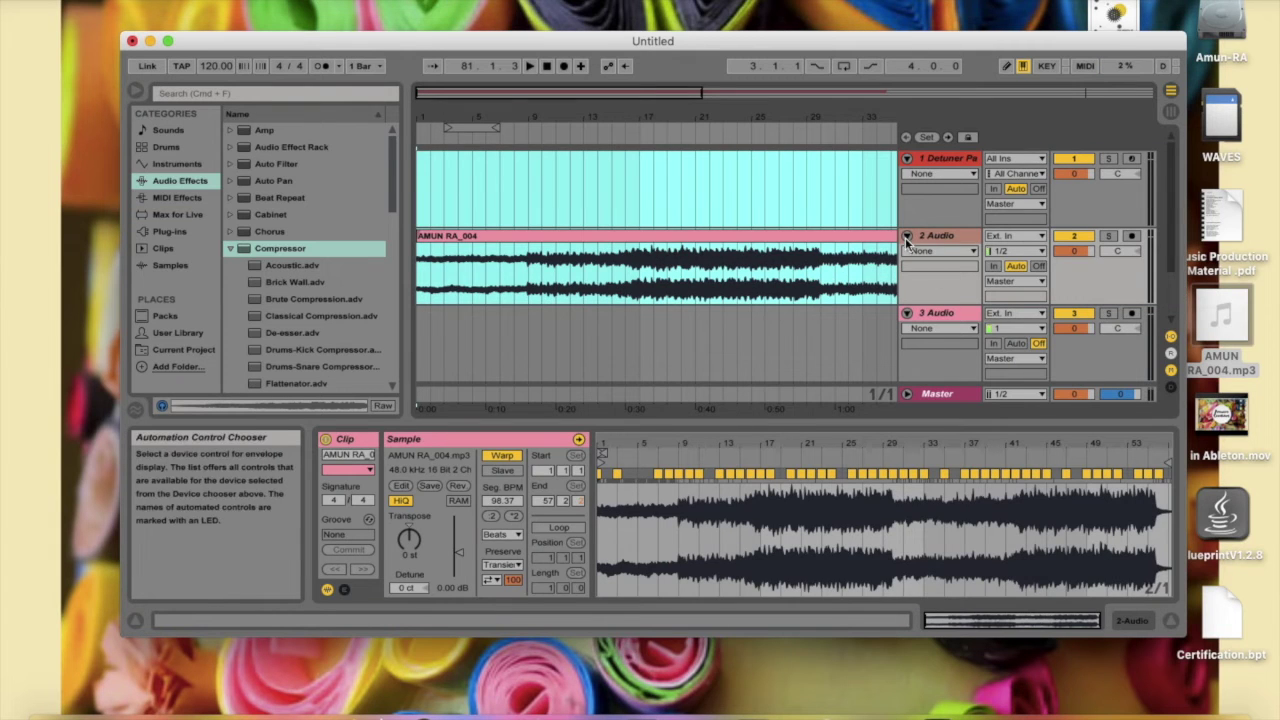
scroll(912, 235, "down", 2)
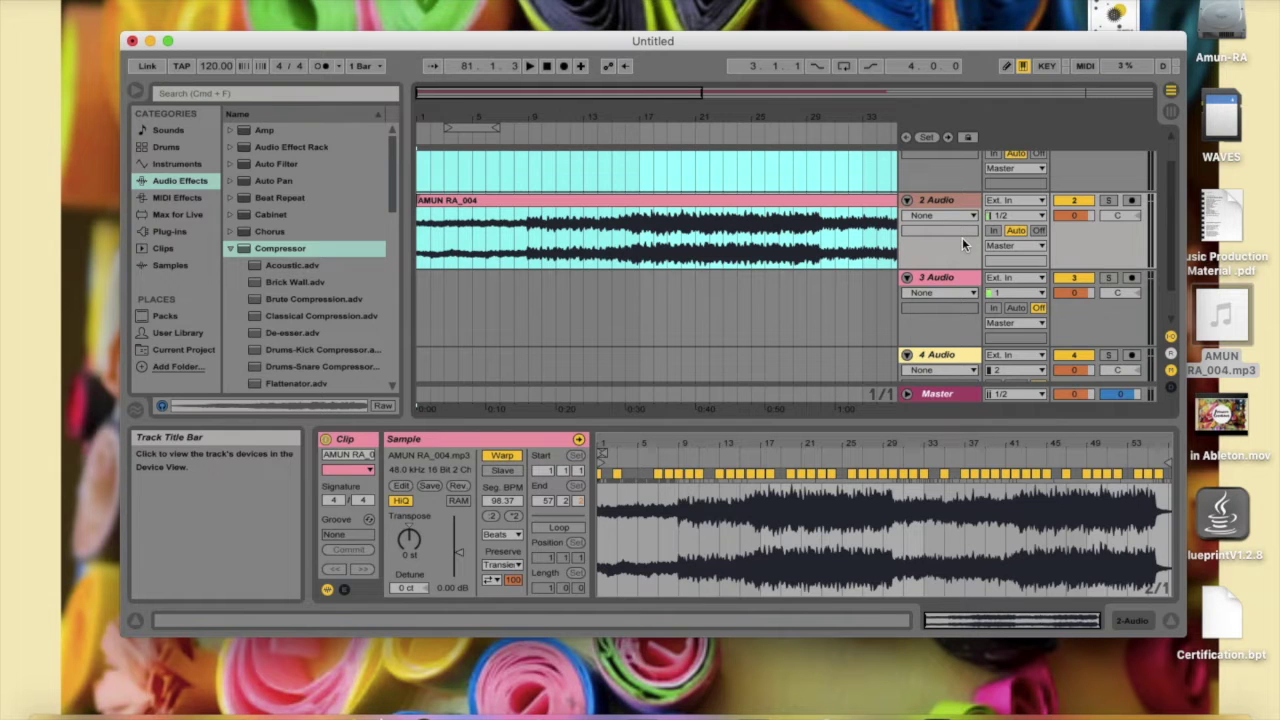
key("super+a")
key("super+shift+t")
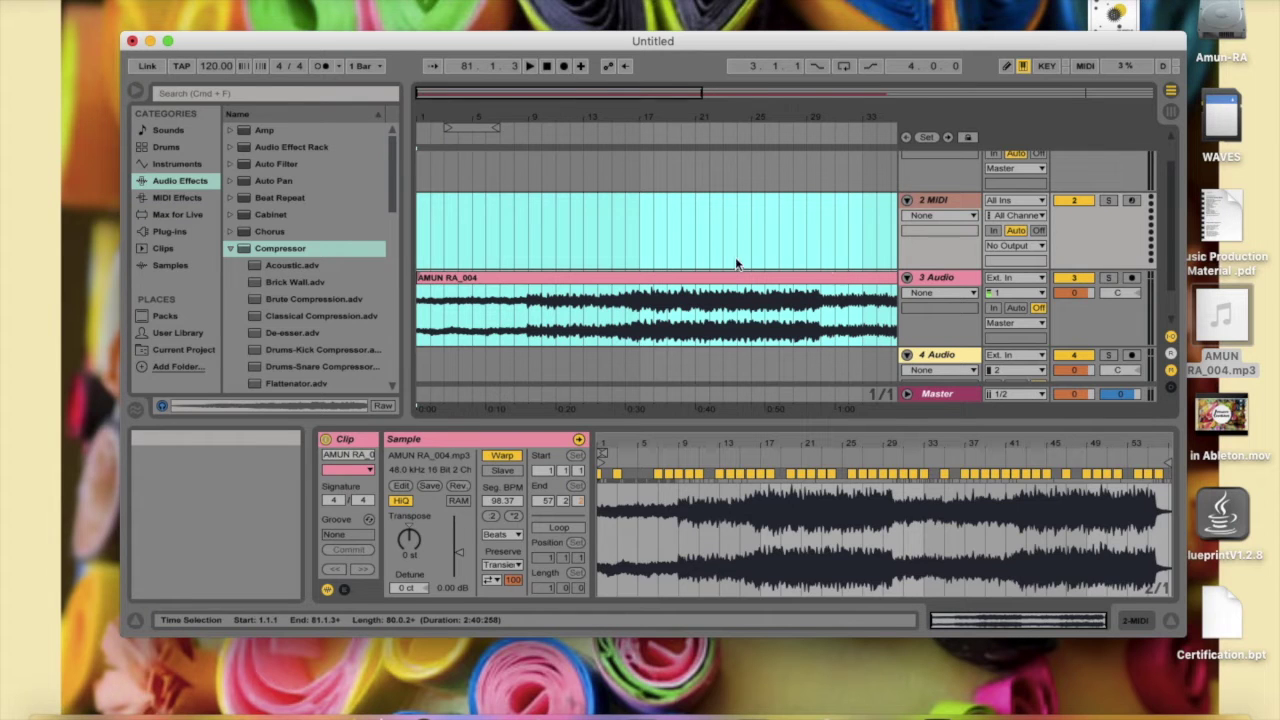
Enlarge the window to full screen and compare the tracks in Session View and Arrangement View.
left_click(167, 41)
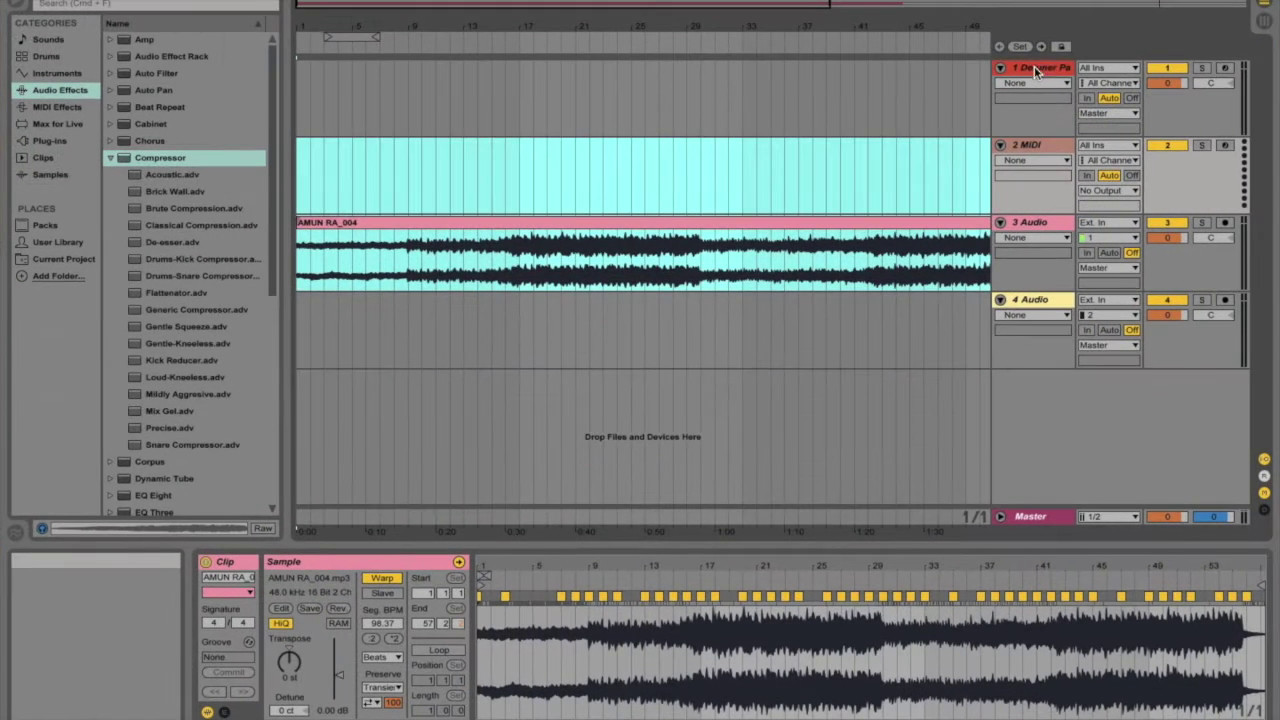
left_click(1261, 24)
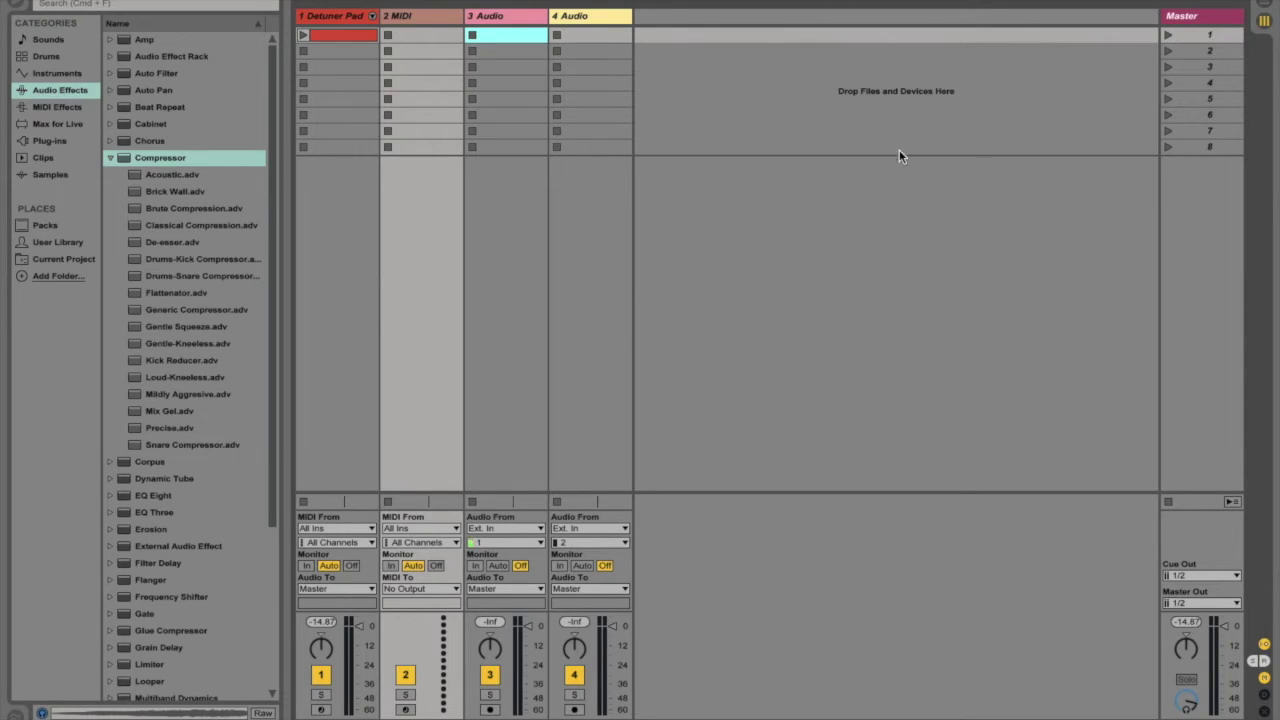
left_click(1270, 12)
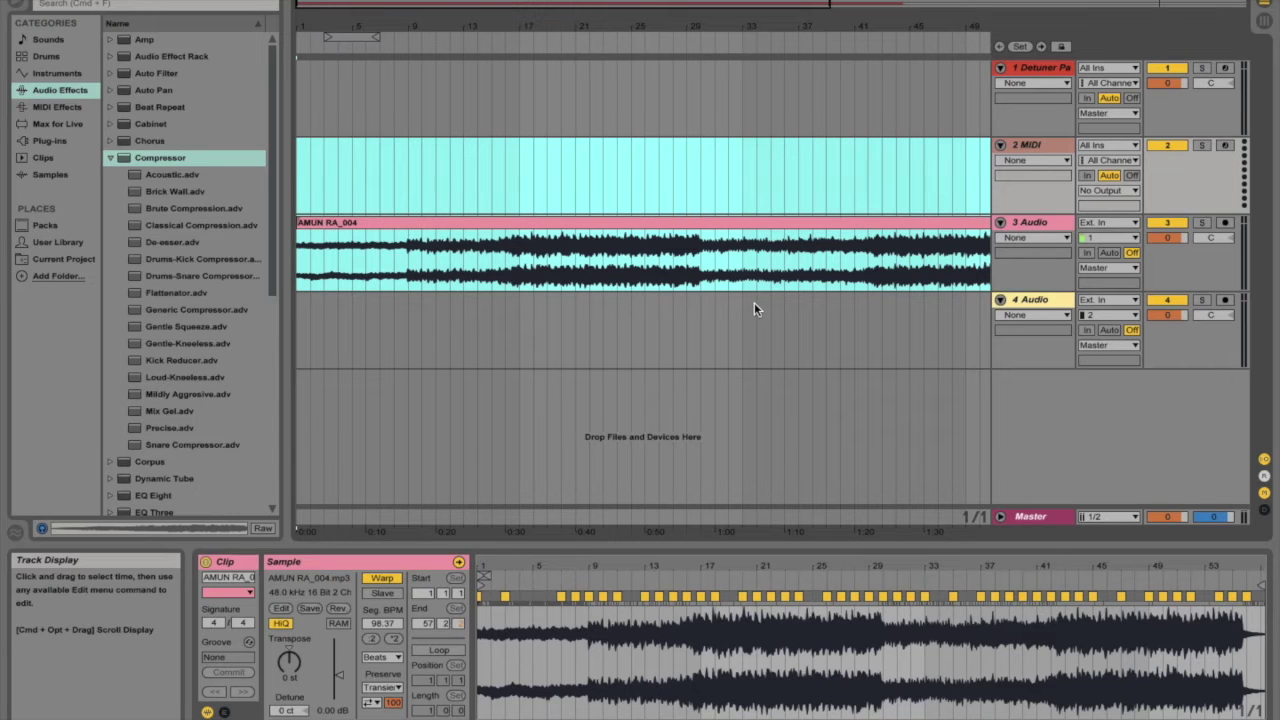
Narrow the browser and fold the 1 Detuner Pad, 2 MIDI and 3 Audio tracks, ending in Session View.
left_click_drag(286, 194, 107, 213)
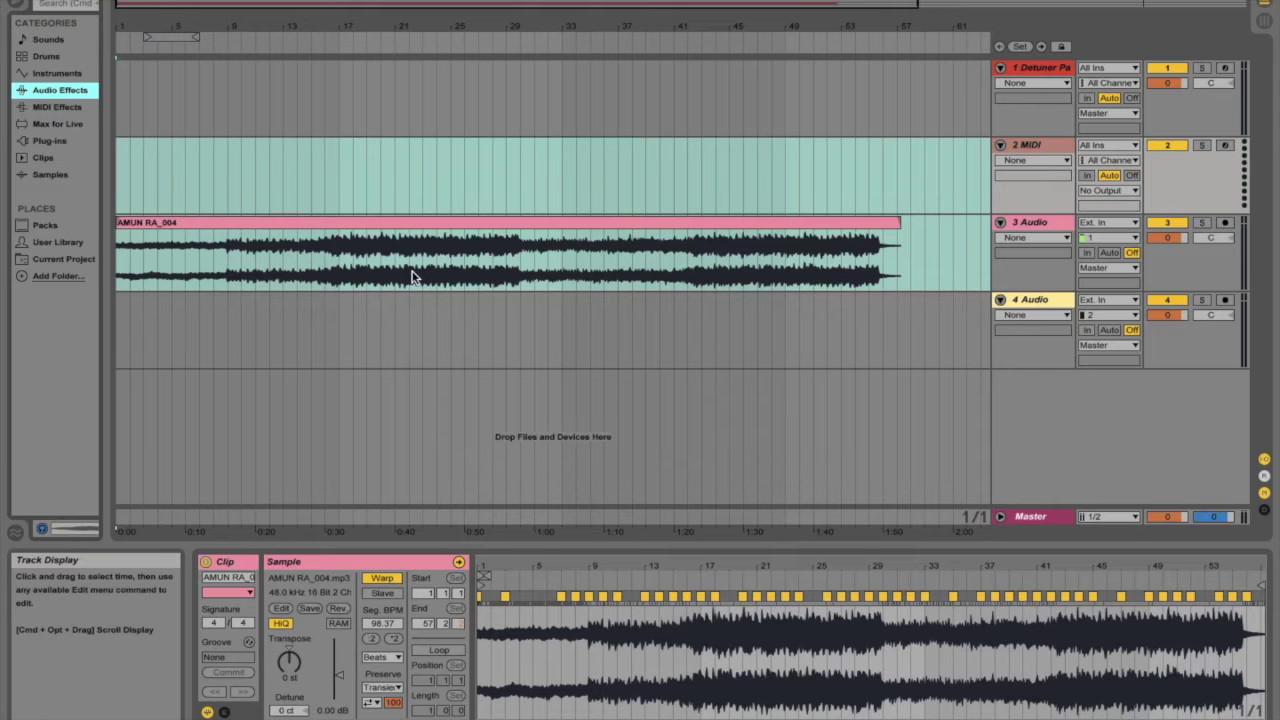
left_click(1000, 68)
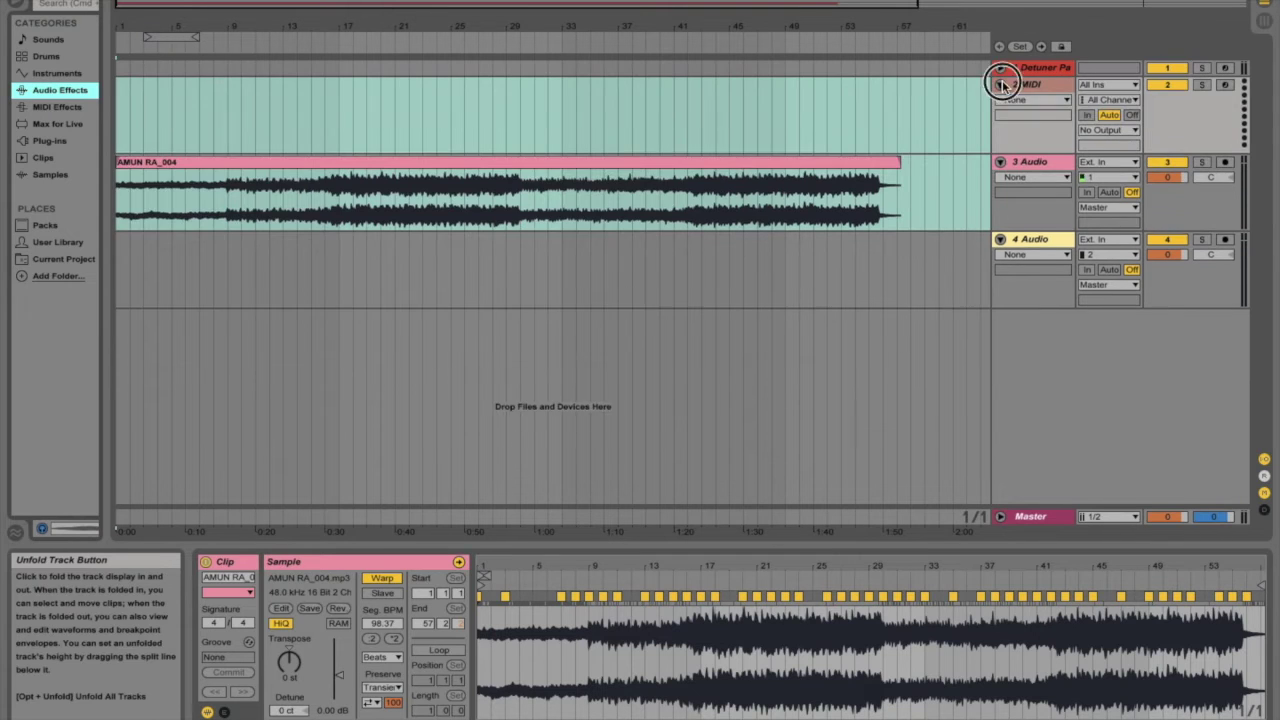
left_click(1001, 84)
key("minus")
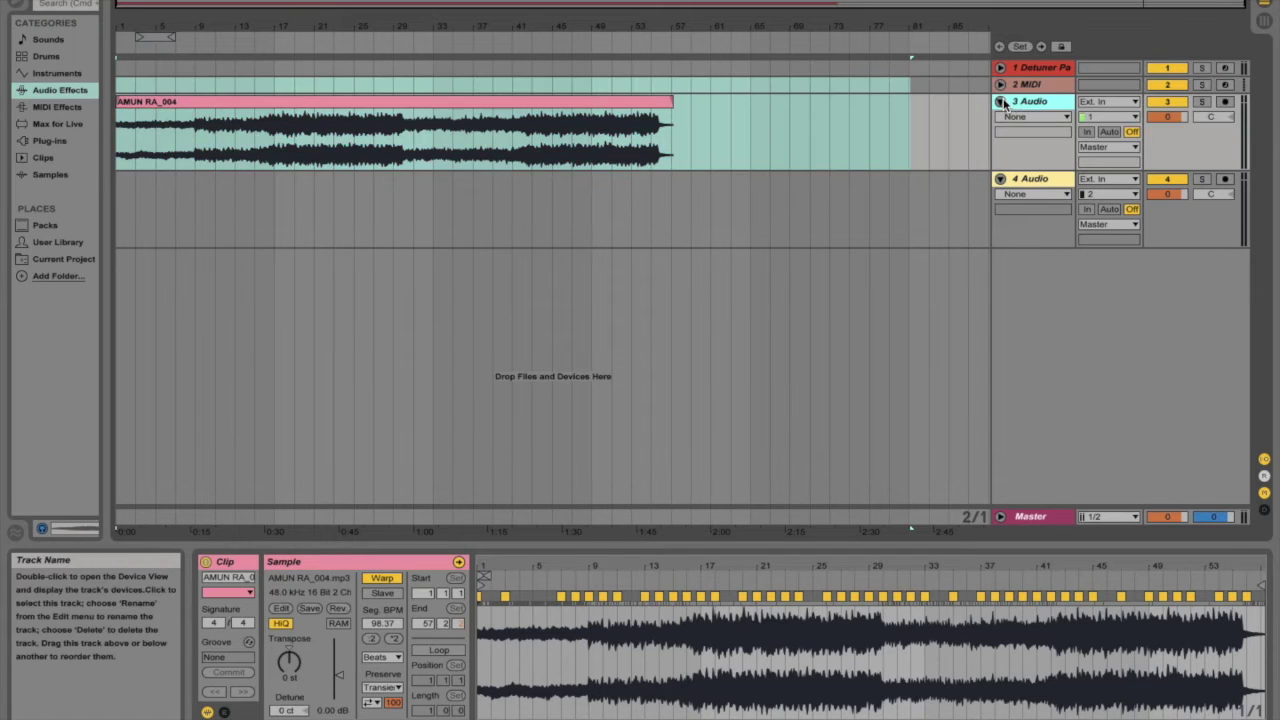
left_click(1001, 101)
left_click(1264, 22)
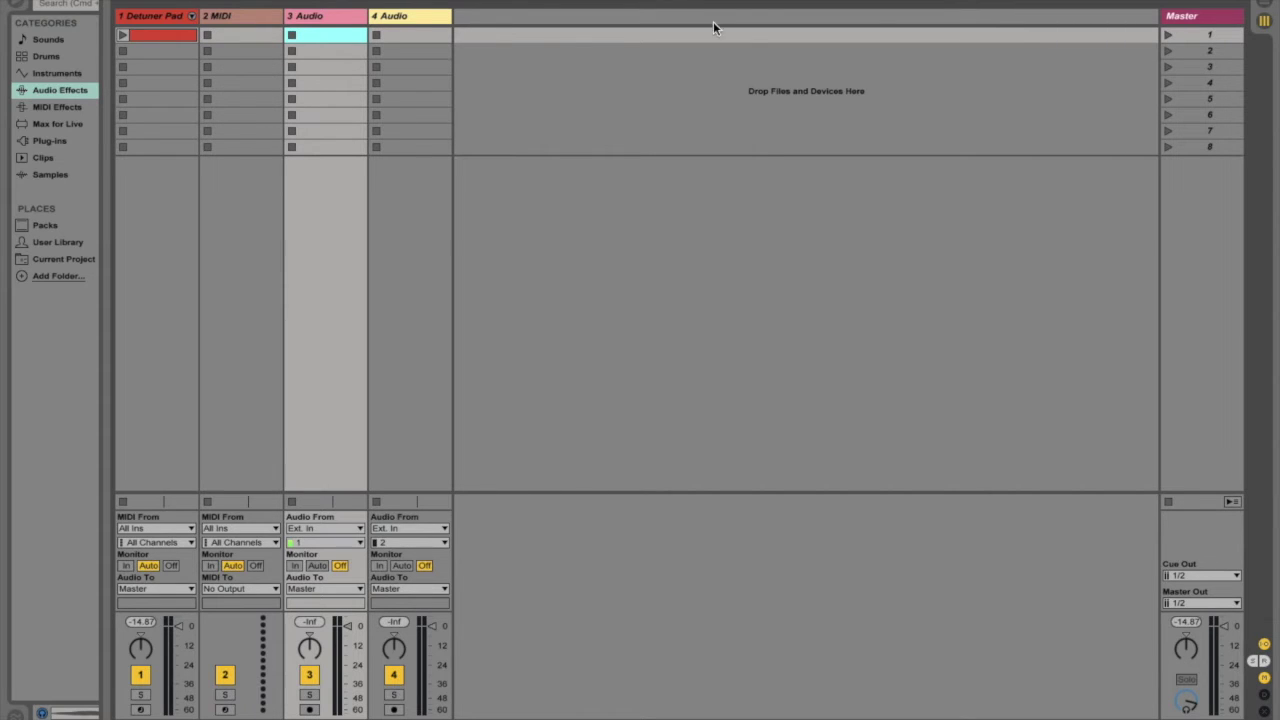
Show Arrangement View and unfold the 1 Detuner Pad, 2 MIDI and 3 Audio tracks.
left_click(1264, 20)
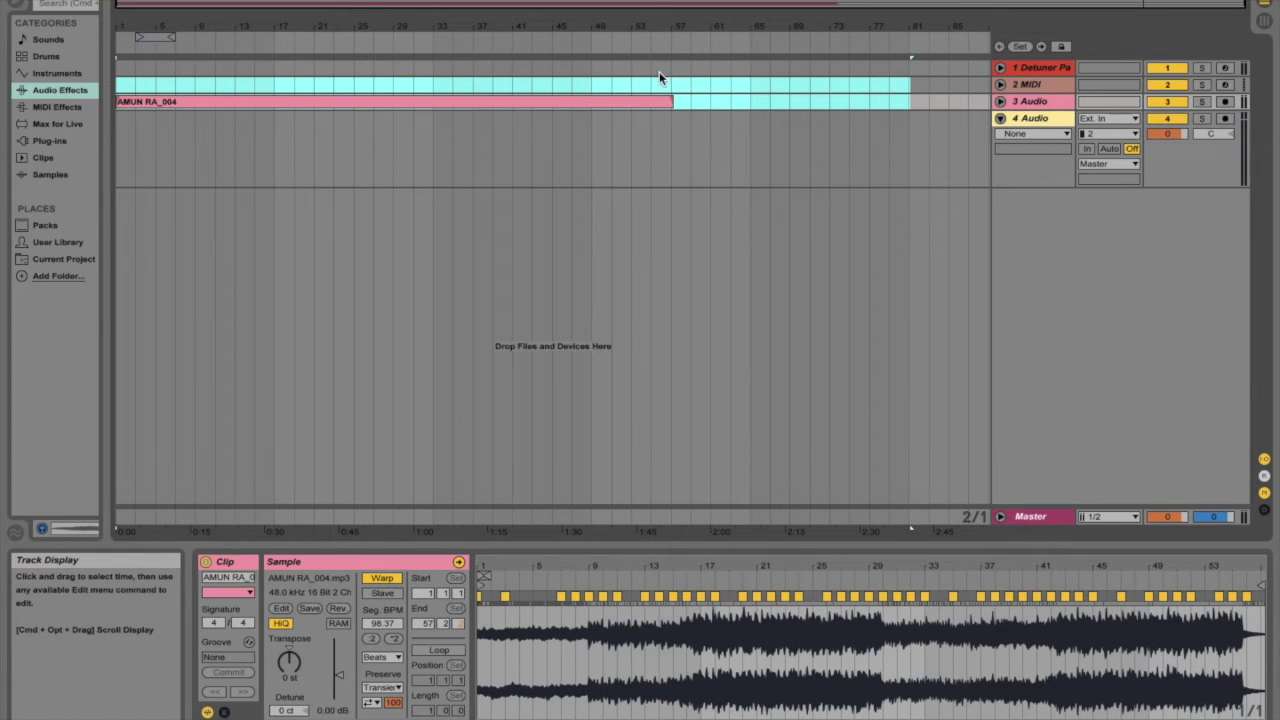
left_click(1000, 68)
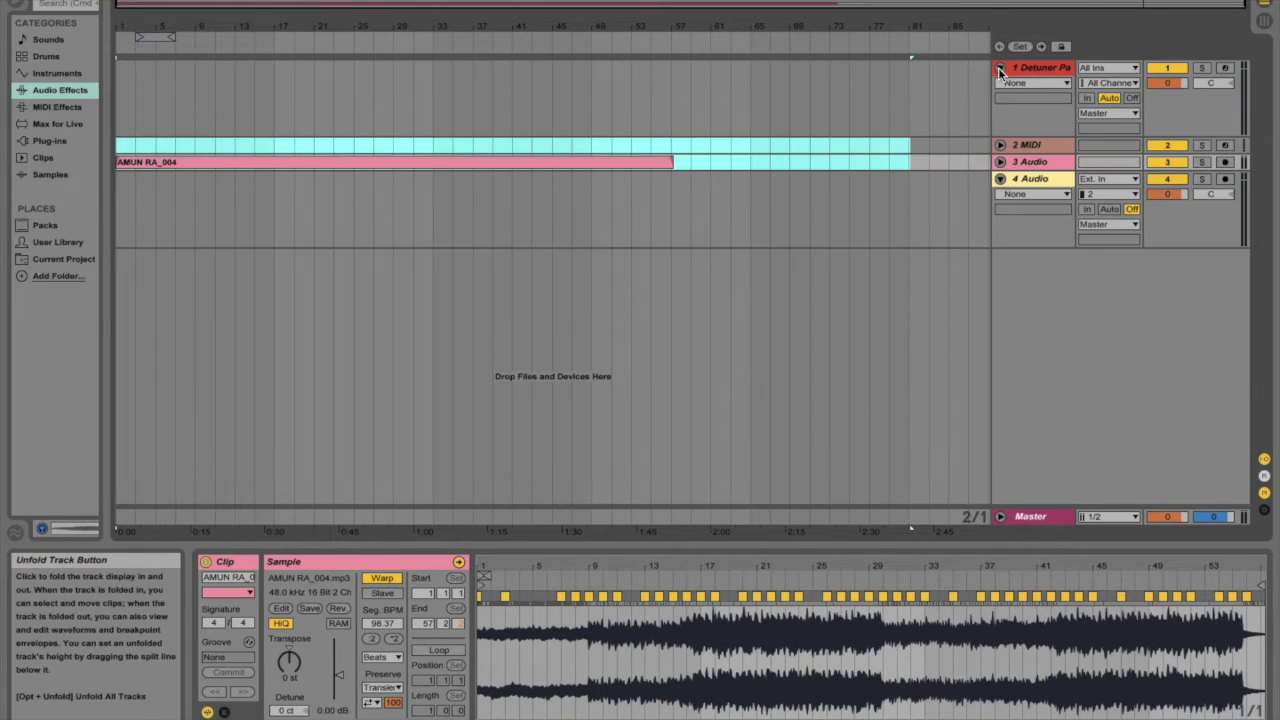
left_click(1000, 145)
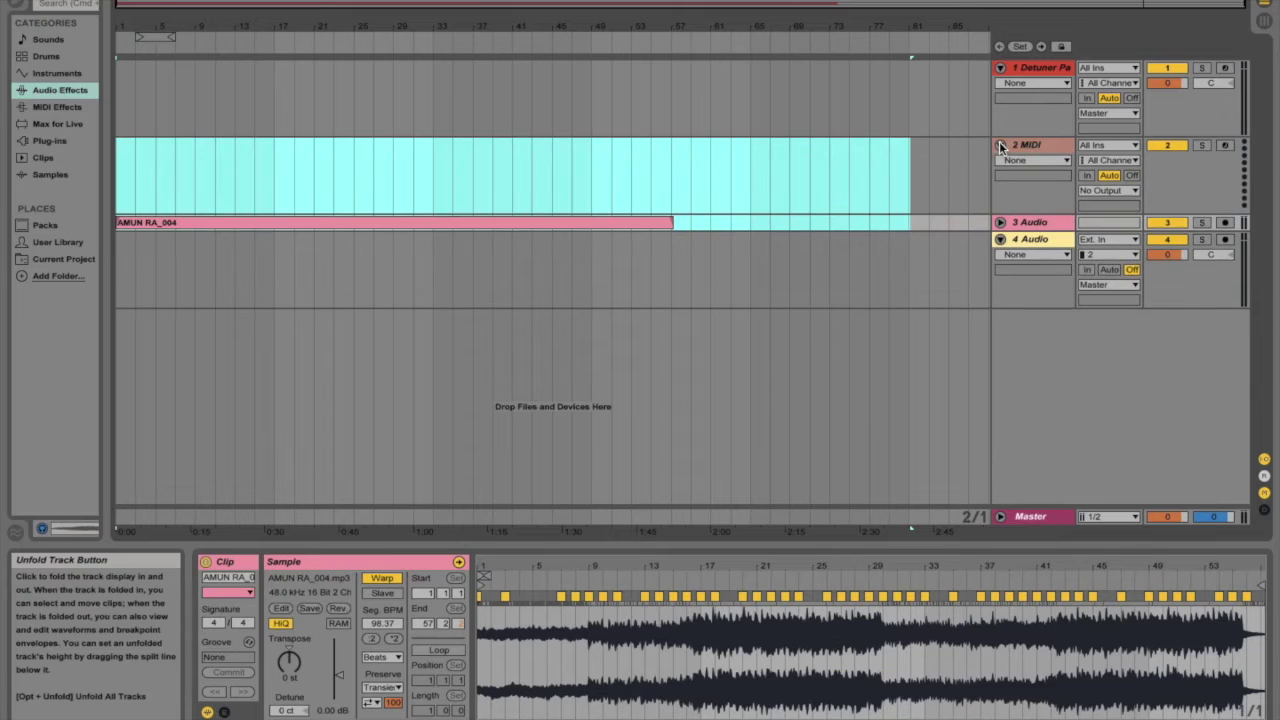
left_click(1000, 222)
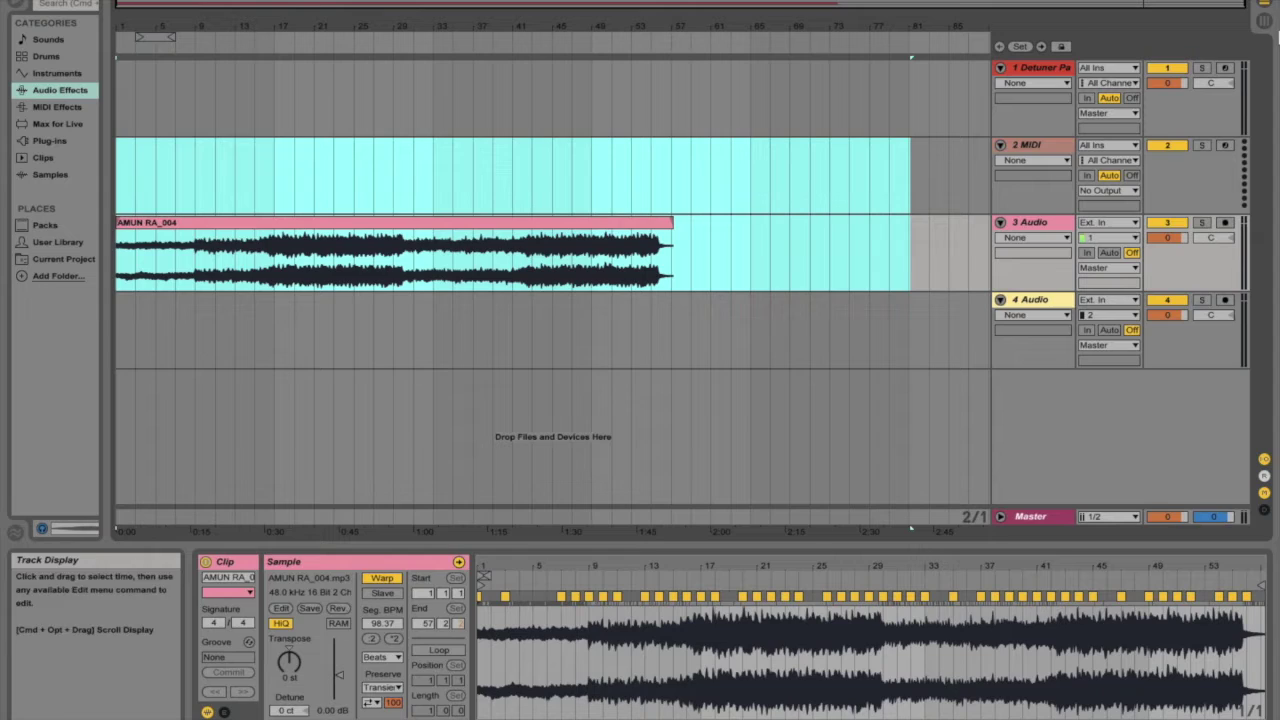
Widen the browser in Session View to reveal its content list, and return to Arrangement View.
left_click(1265, 22)
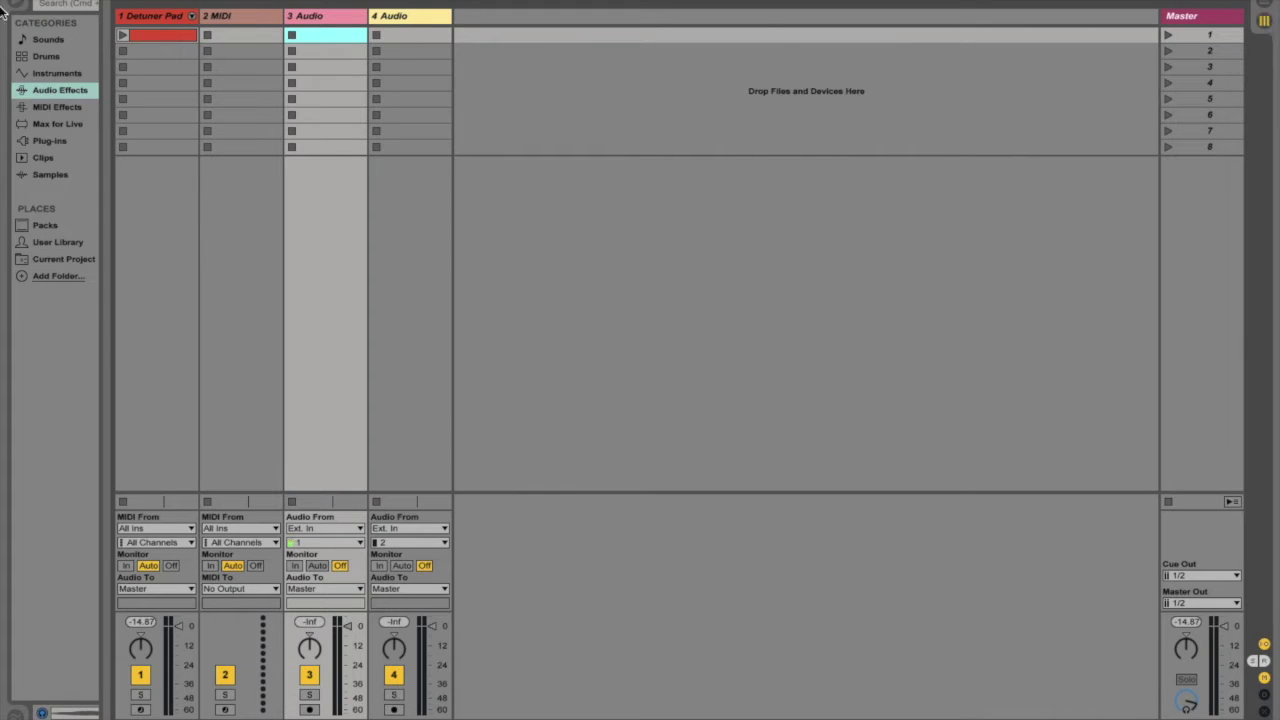
left_click_drag(105, 97, 320, 143)
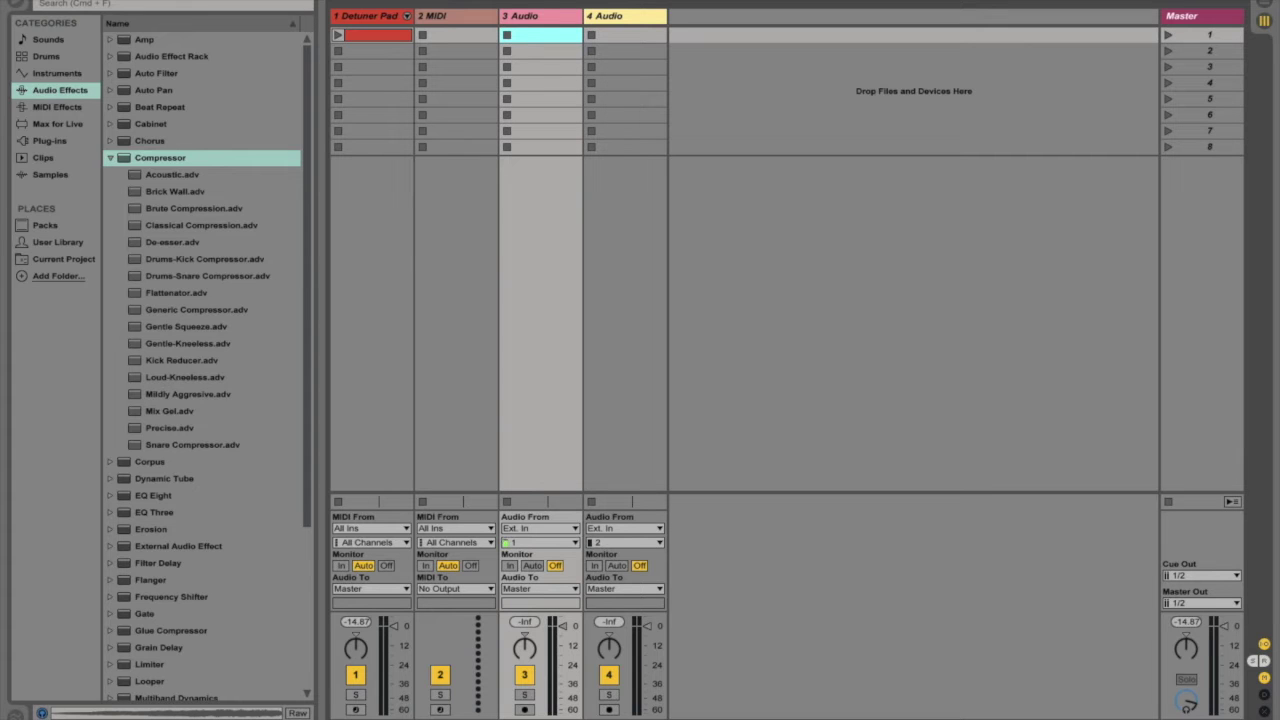
left_click(1264, 4)
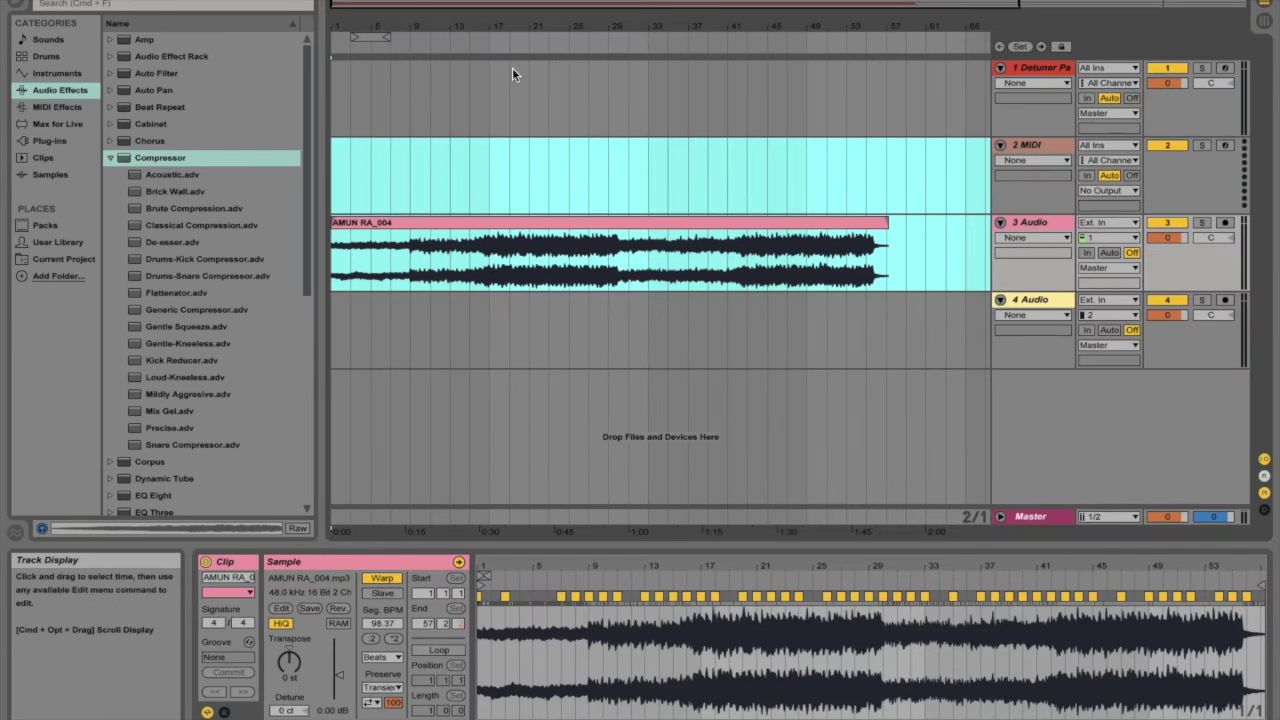
Play the arrangement from around bar 27 and delete the AMUN RA_004 clip from the 3 Audio track.
left_click(584, 40)
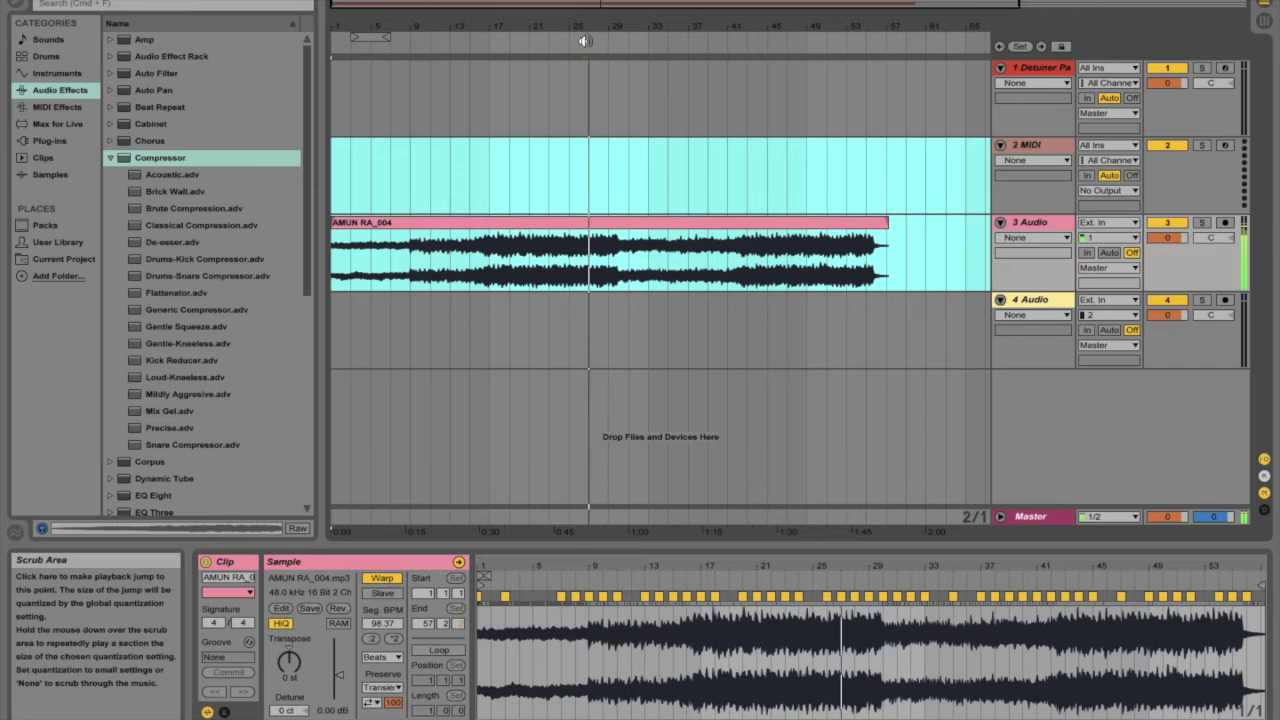
left_click(835, 222)
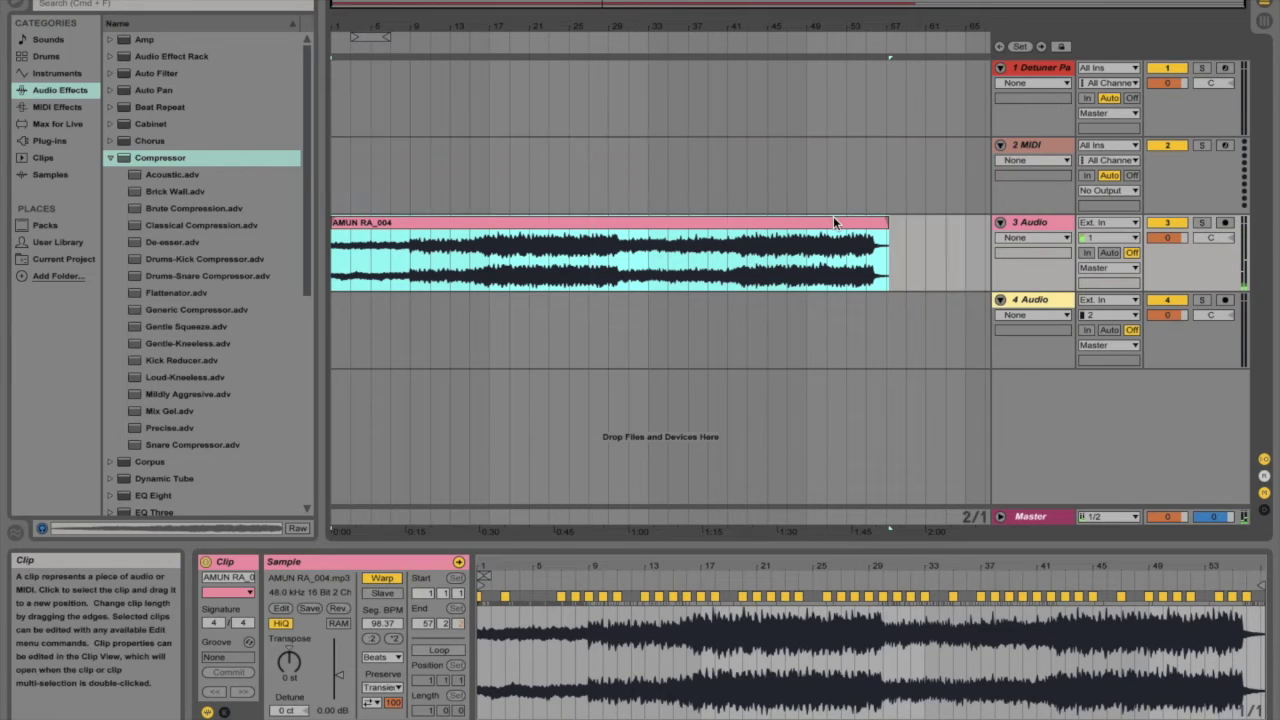
key("Delete")
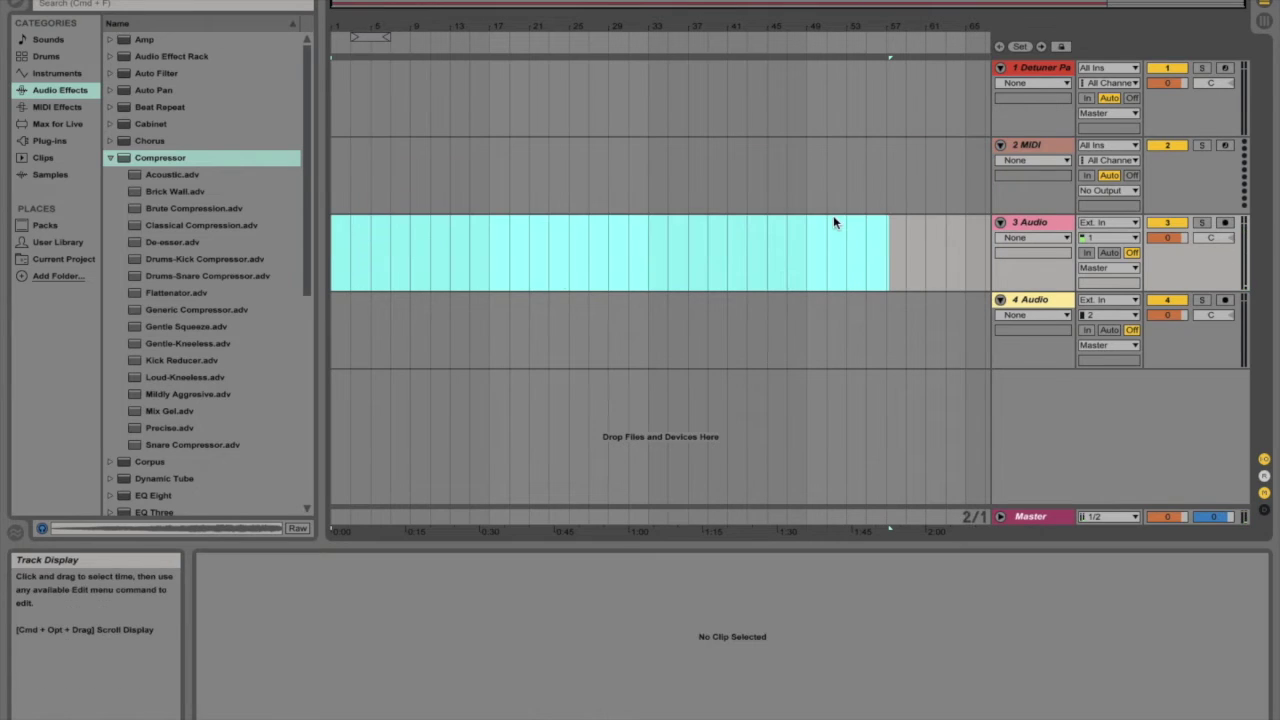
Fold the 3 Audio and 4 Audio tracks and start playback from around bar 16.
left_click(1000, 223)
left_click(1000, 241)
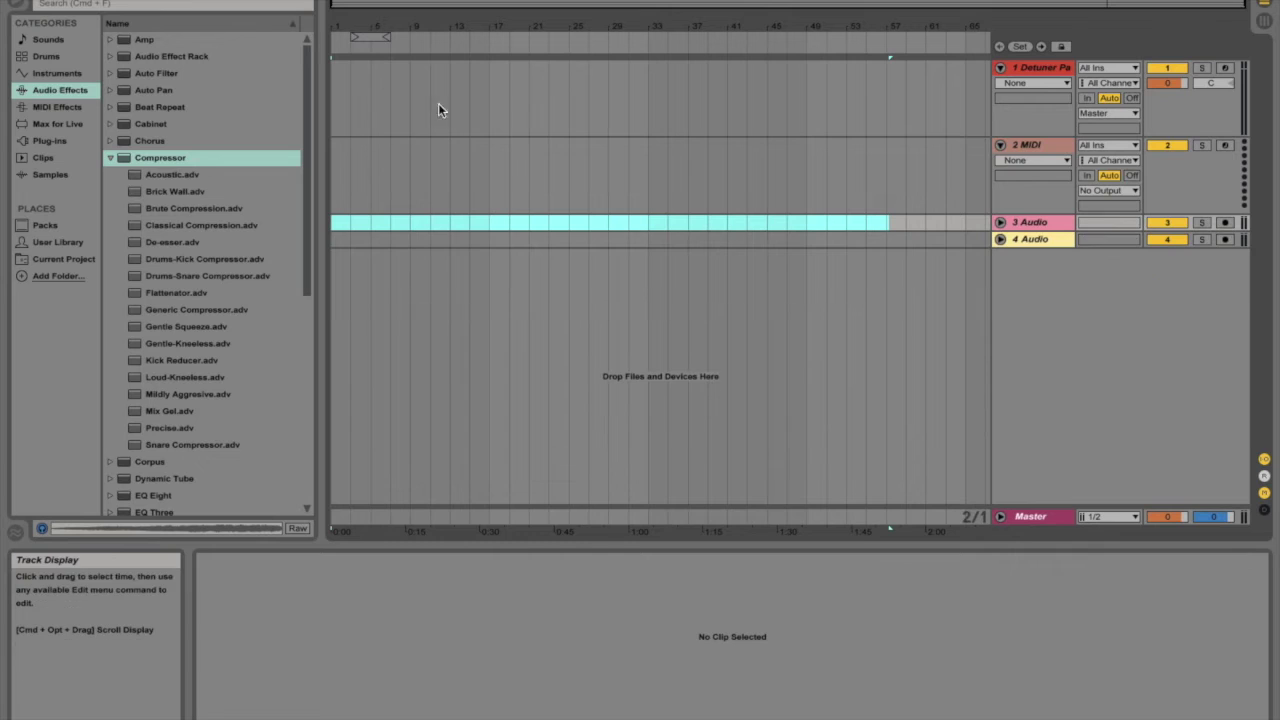
left_click(487, 35)
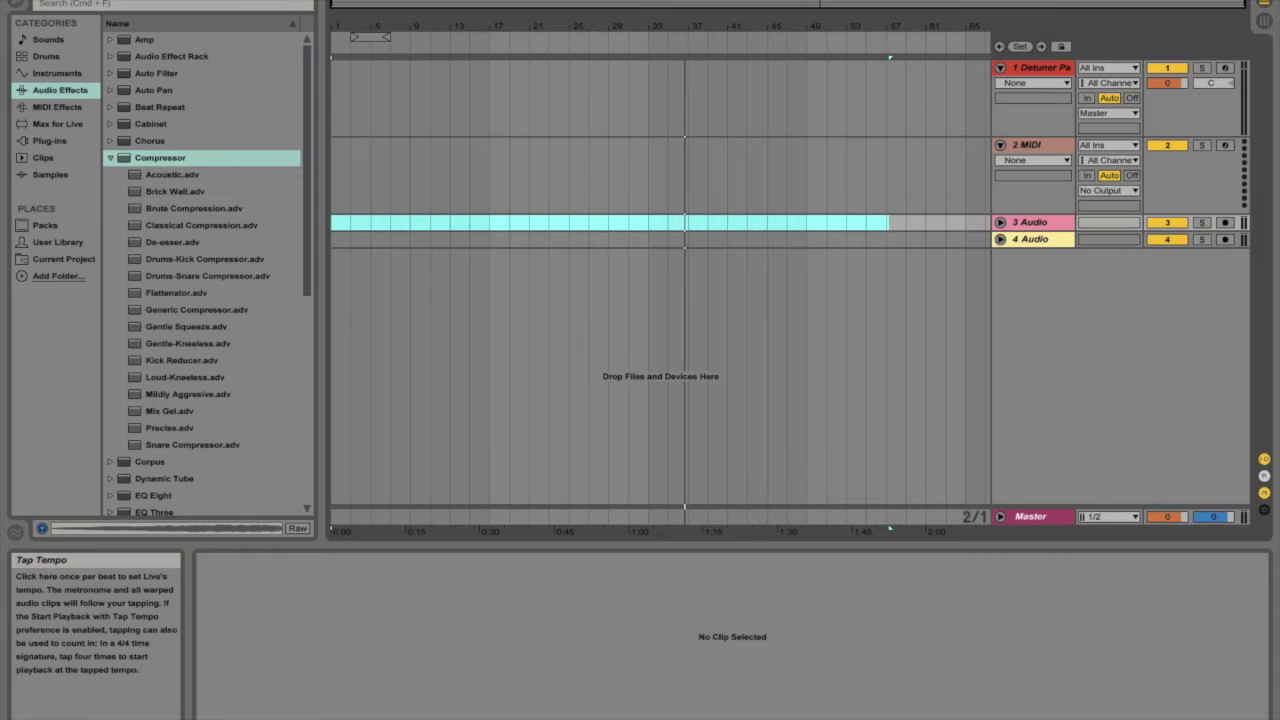
Change the project tempo with Tap Tempo, tapping repeatedly first at a slow pace and at a faster one.
left_click(24, 1)
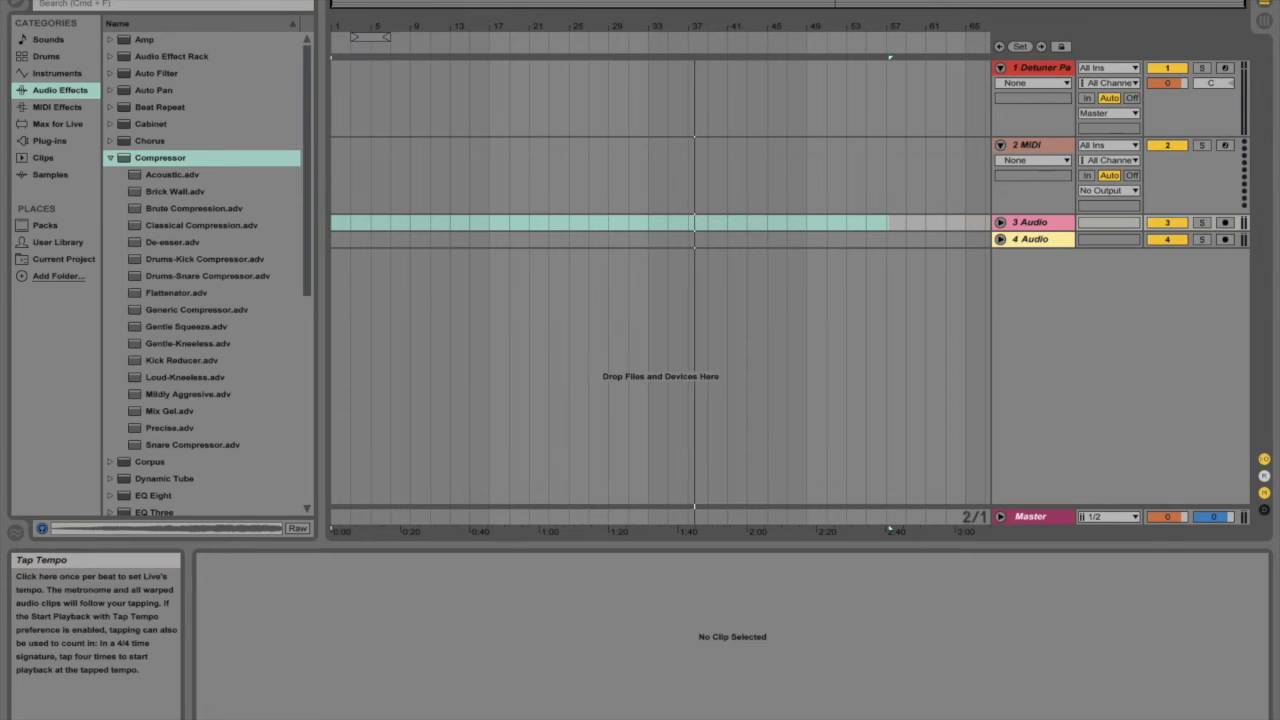
left_click(24, 1)
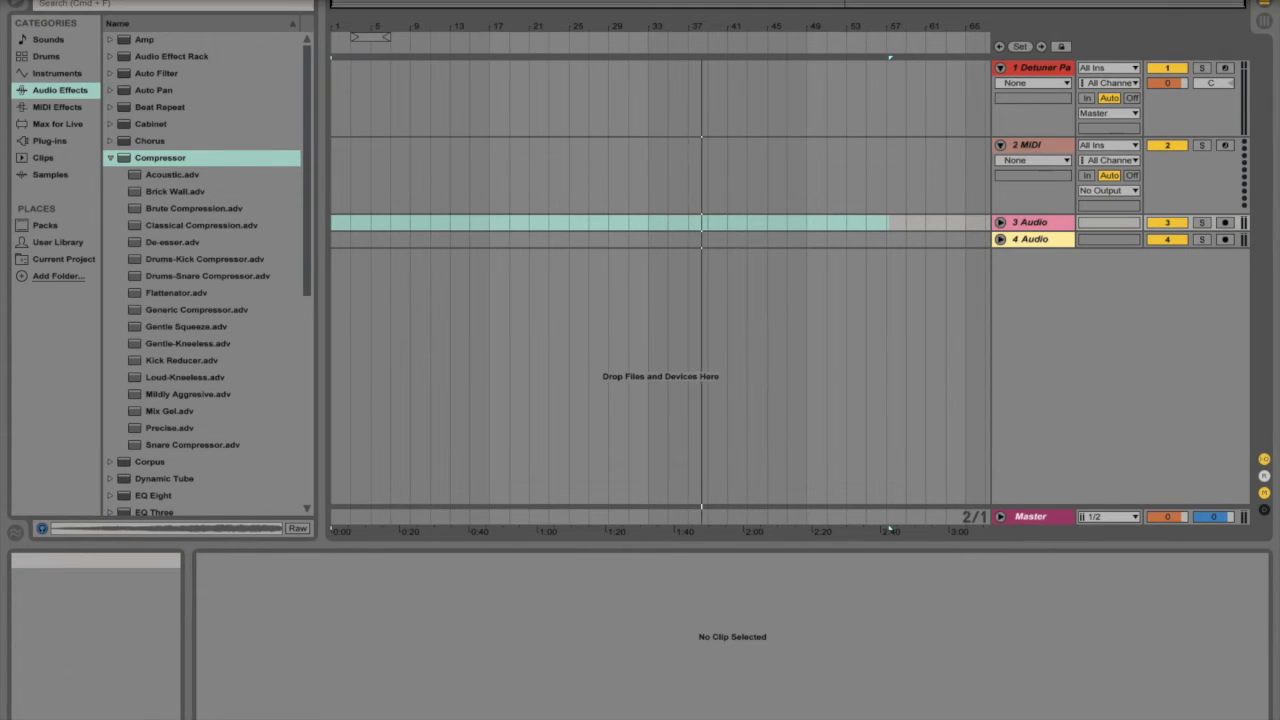
left_click(24, 1)
left_click(24, 1)
left_click(24, 1)
left_click(24, 1)
left_click(24, 1)
left_click(24, 1)
left_click(24, 1)
left_click(24, 1)
left_click(24, 1)
left_click(24, 1)
left_click(24, 1)
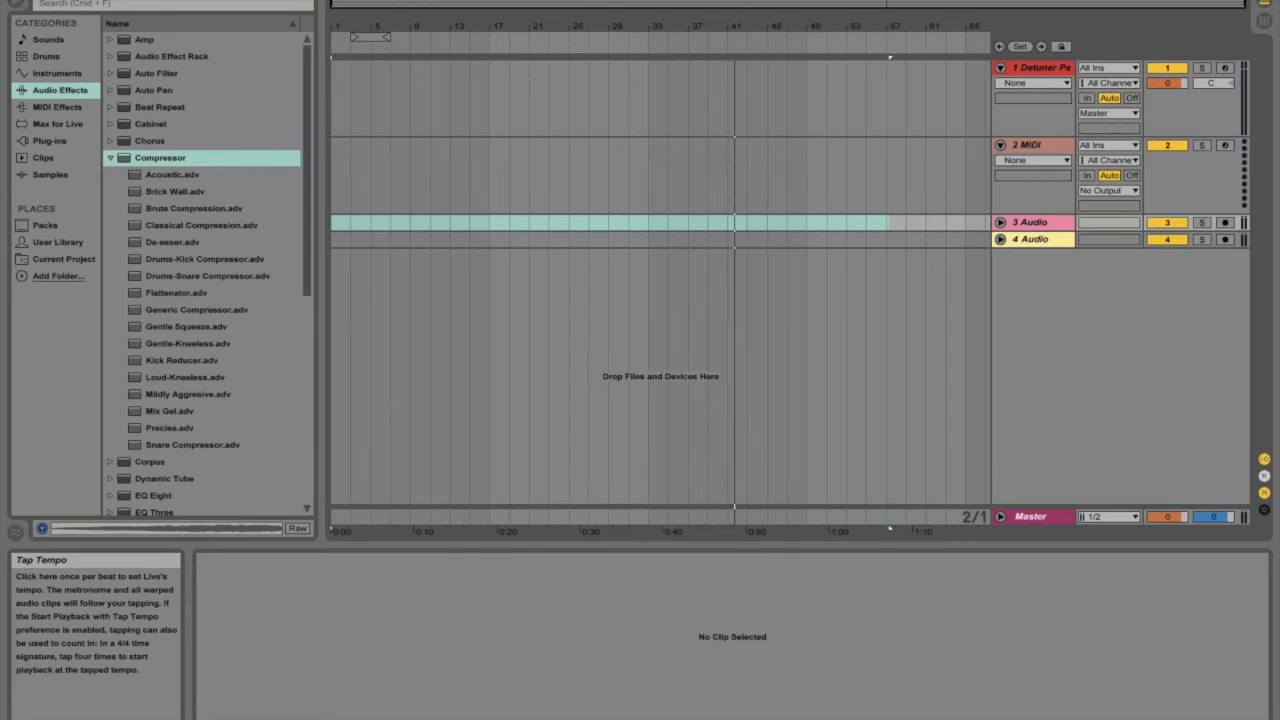
left_click(24, 1)
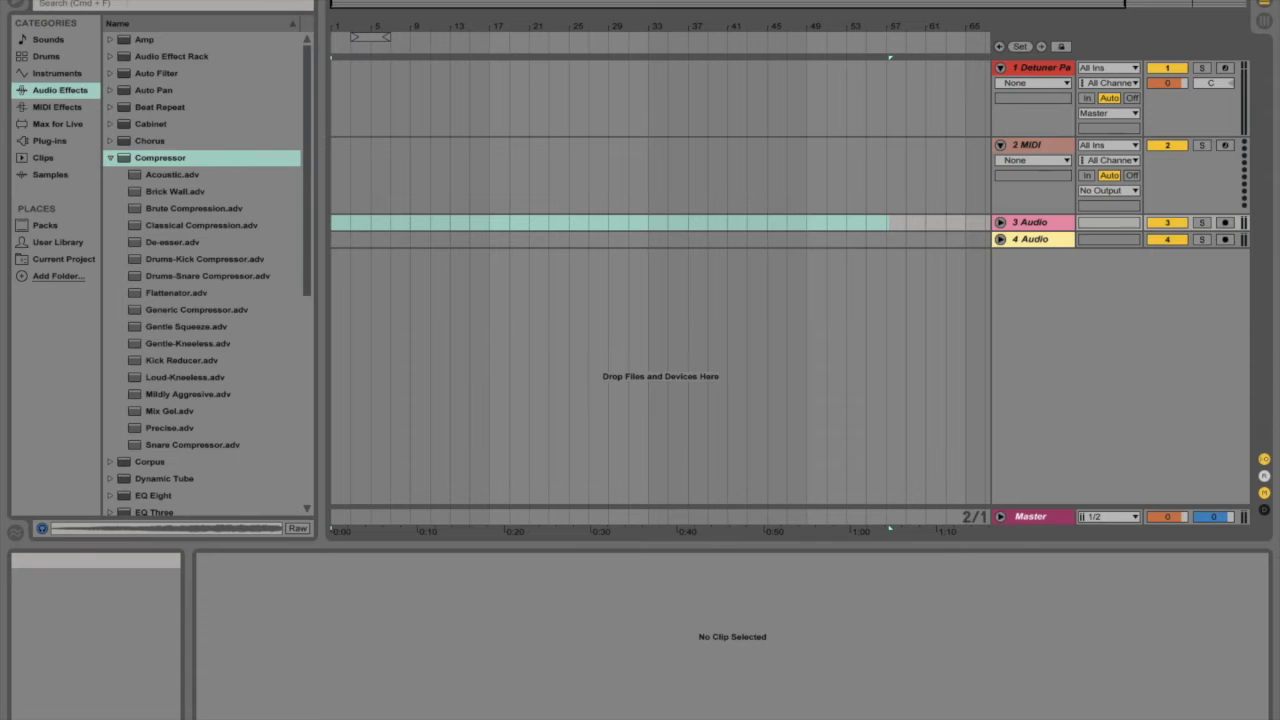
Try adjusting the number of beats per bar in the time signature.
left_click_drag(497, 23, 500, 3)
left_click(562, 0)
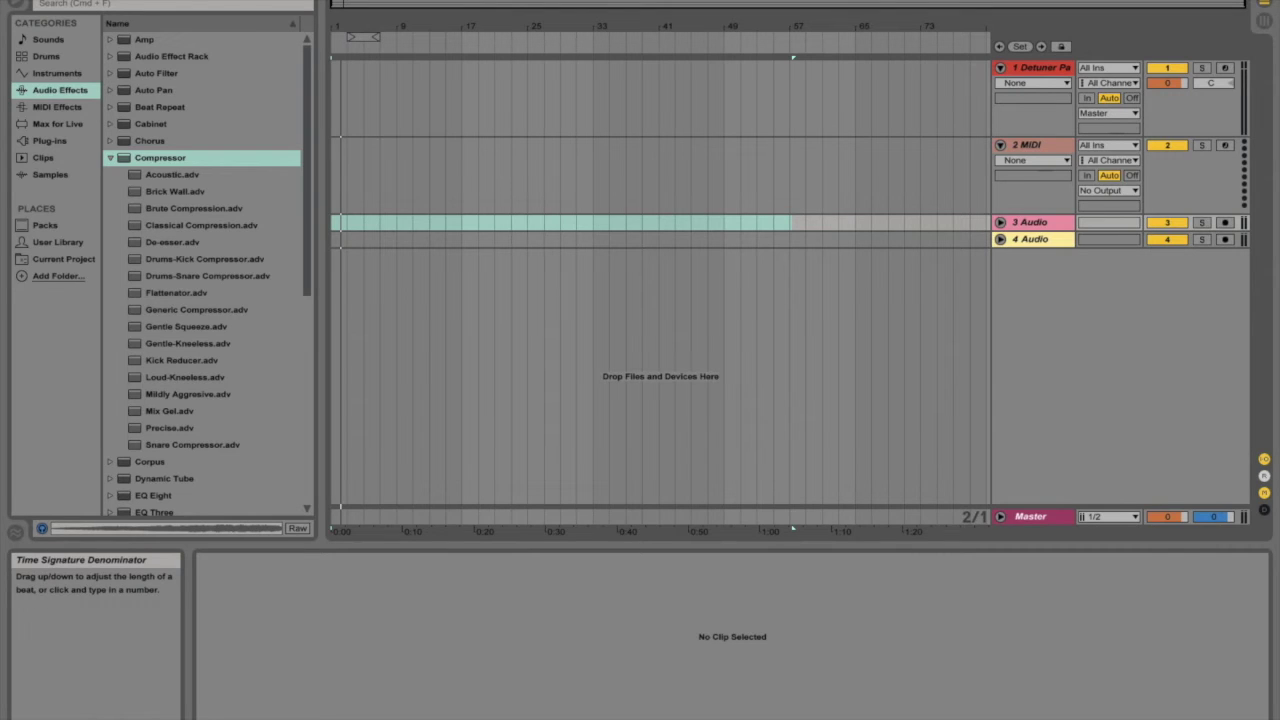
mouse_move(128, 0)
left_mouse_down()
mouse_move(128, 14)
mouse_move(128, 3)
left_mouse_up()
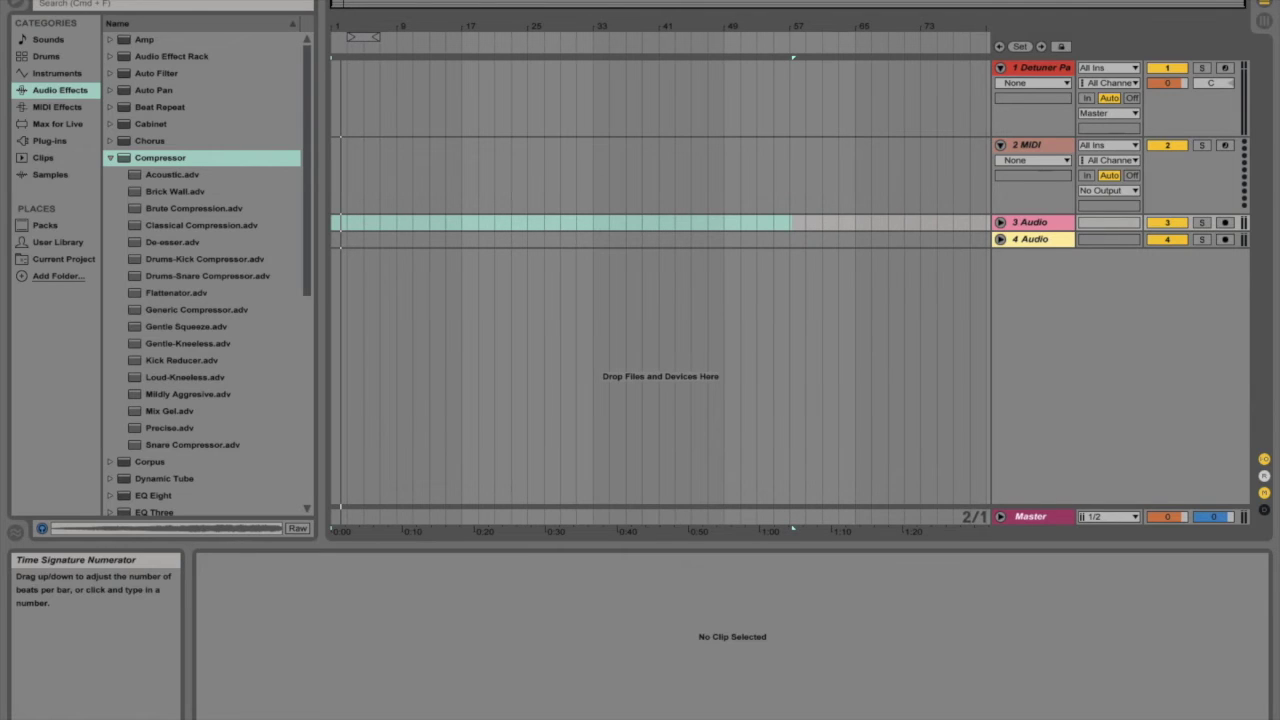
left_click_drag(128, 3, 128, 8)
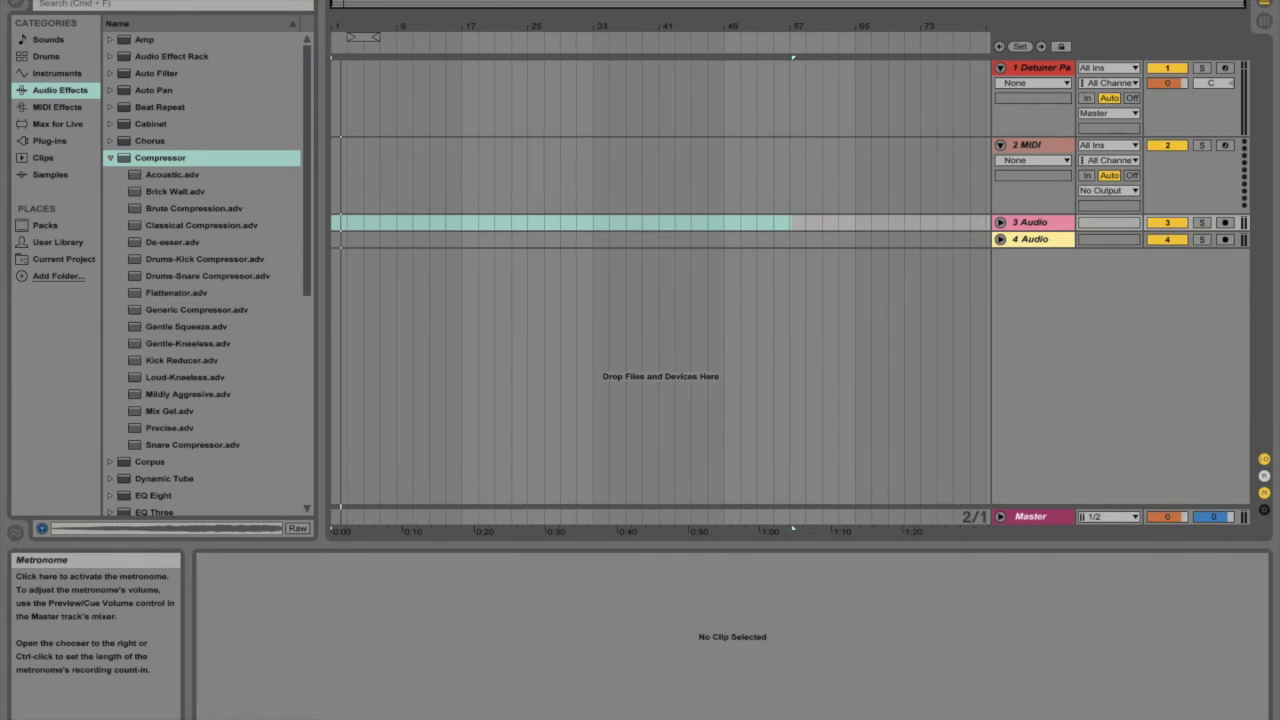
Review the metronome's count-in lengths and leave the count-in at None.
left_click(214, 0)
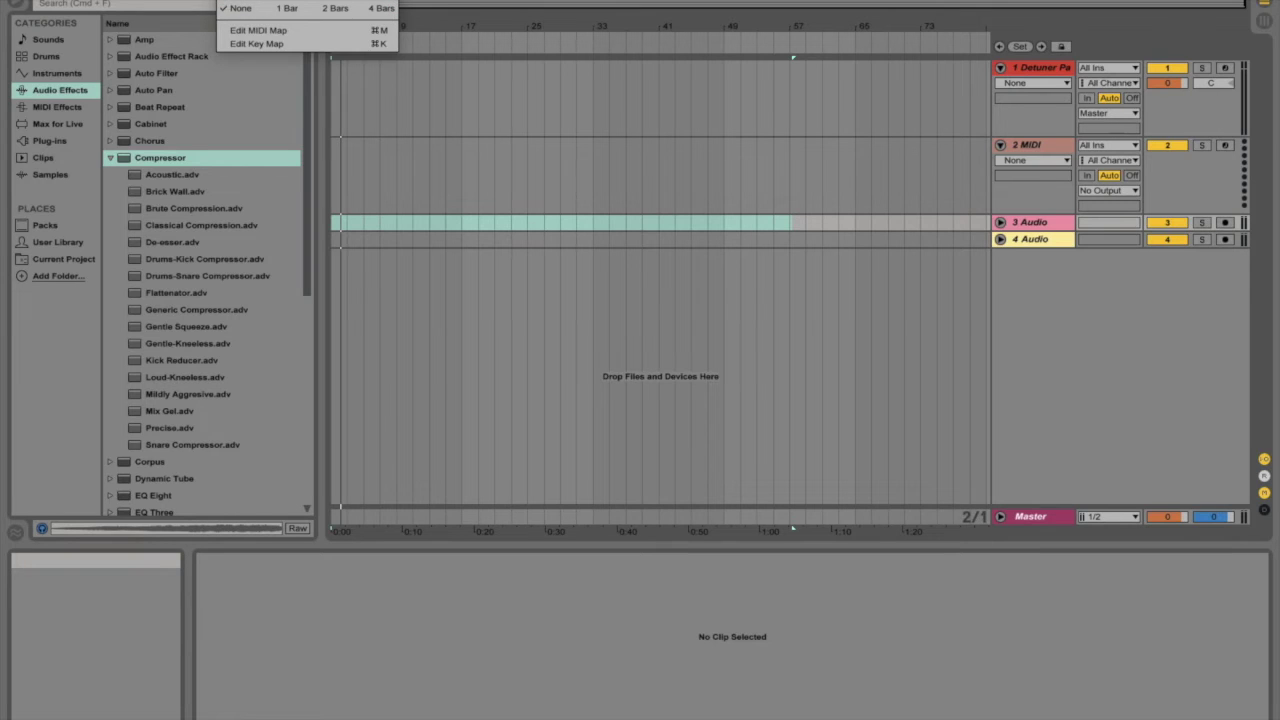
left_click(250, 8)
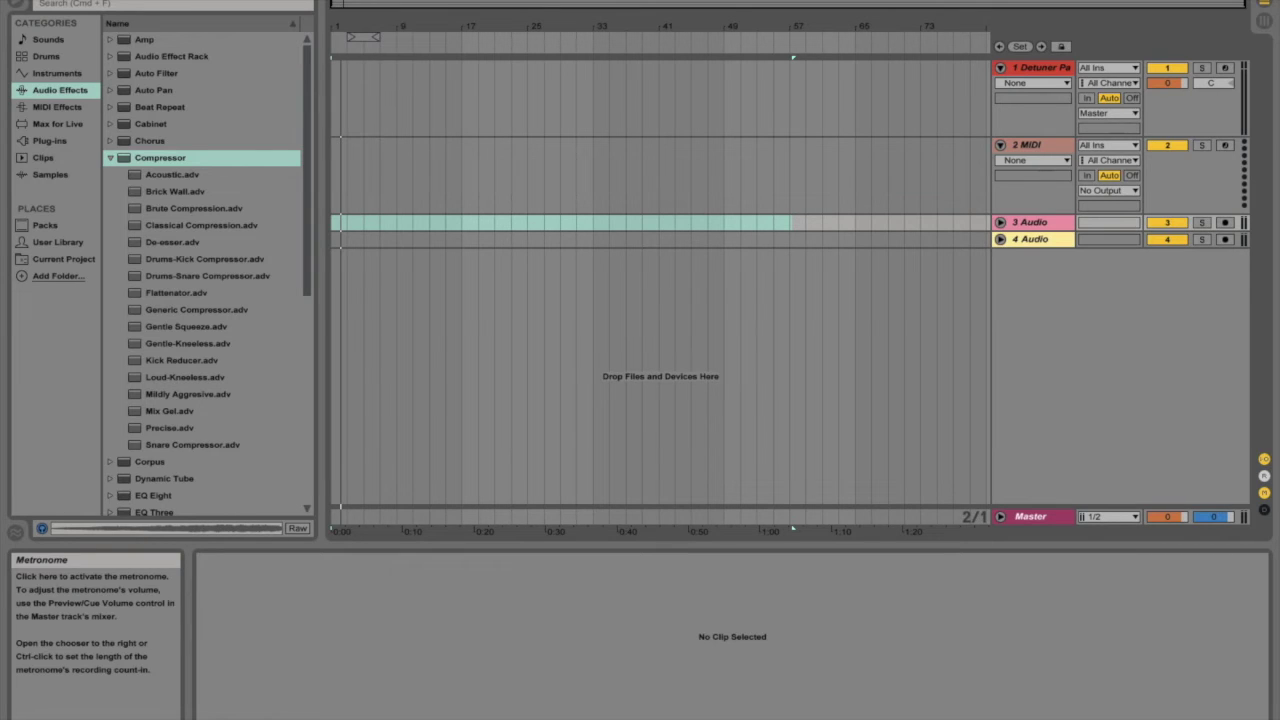
left_click(245, 2)
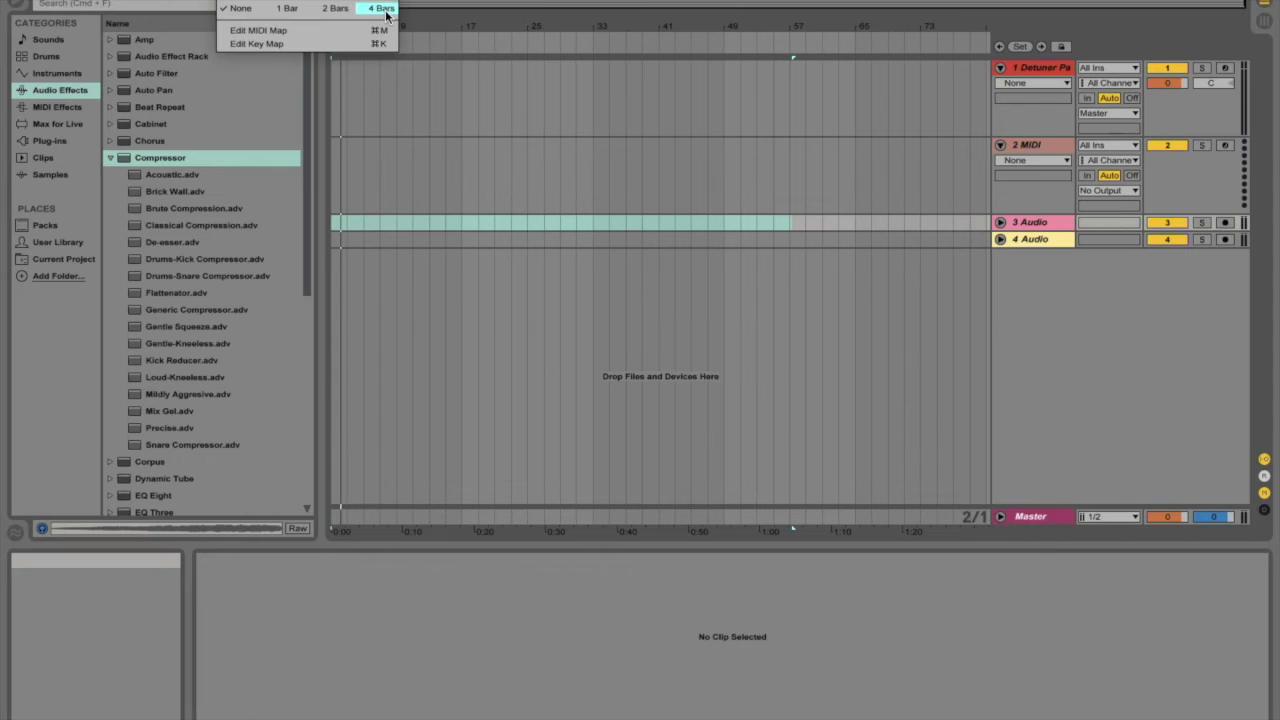
left_click(243, 9)
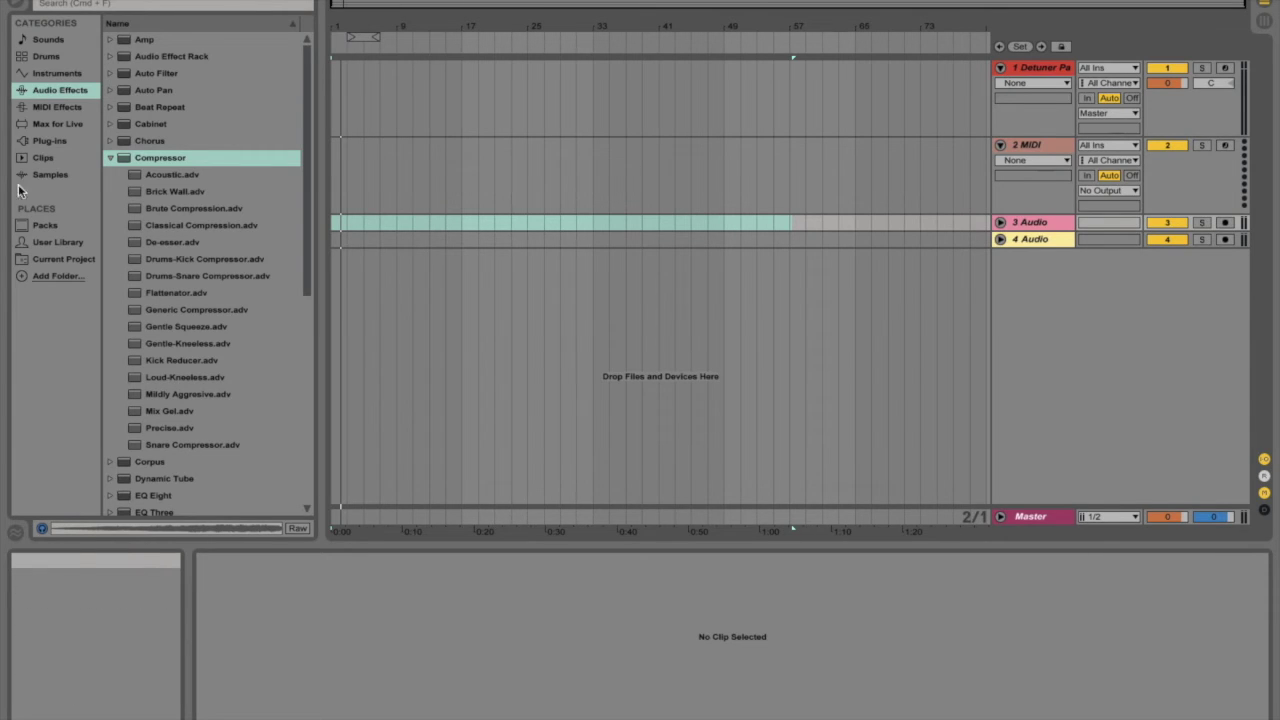
Compare the browser's Sounds and Drums categories and look at the Ambient & Evolving and Bass sound groups.
left_click(52, 40)
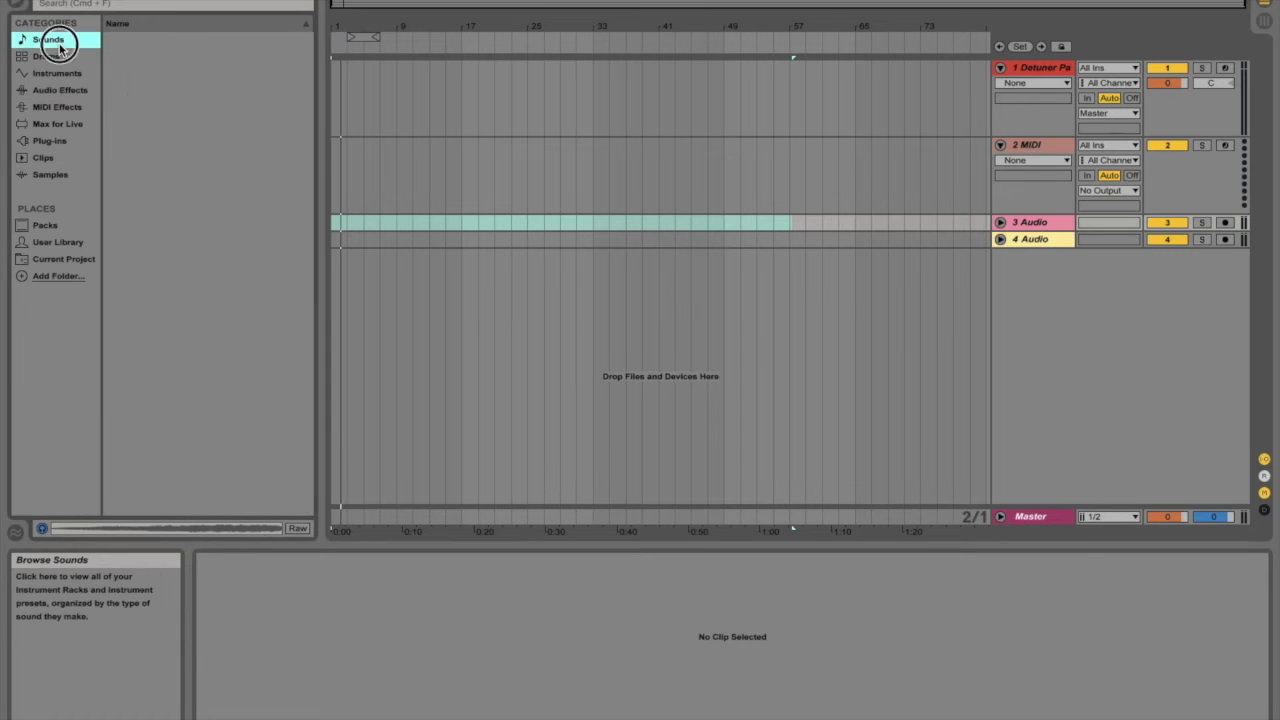
left_click(55, 56)
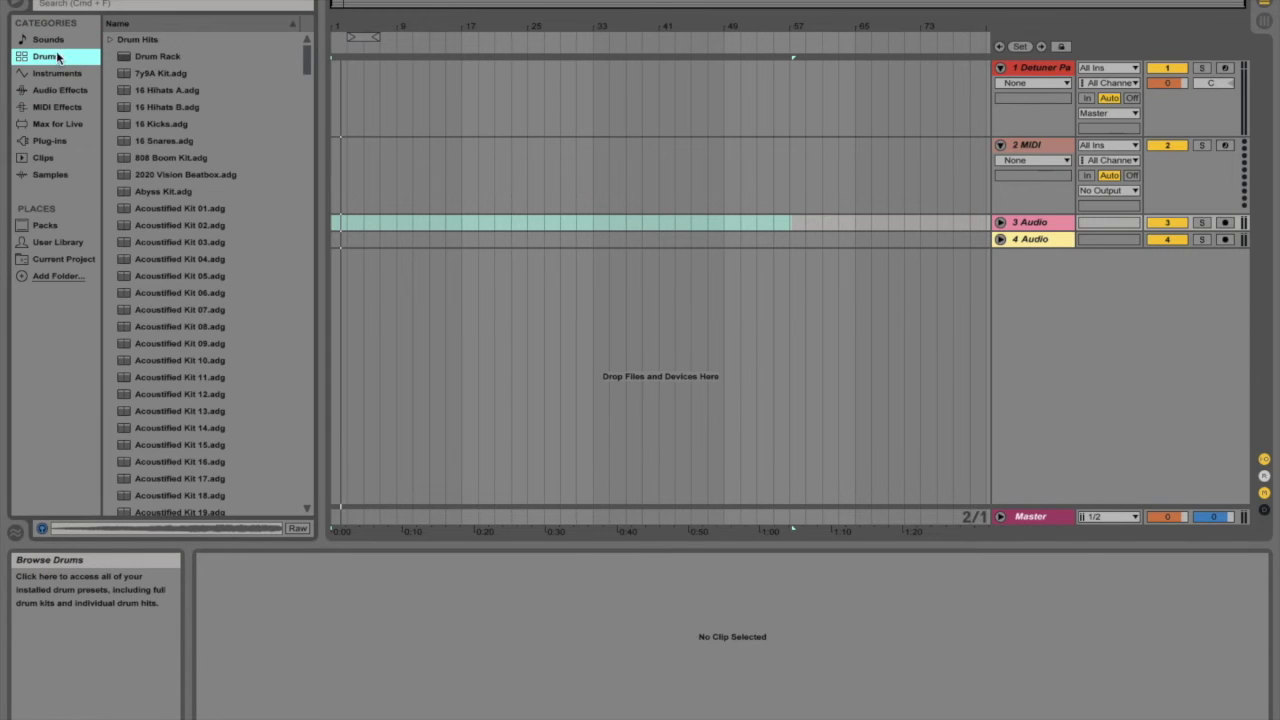
left_click(58, 43)
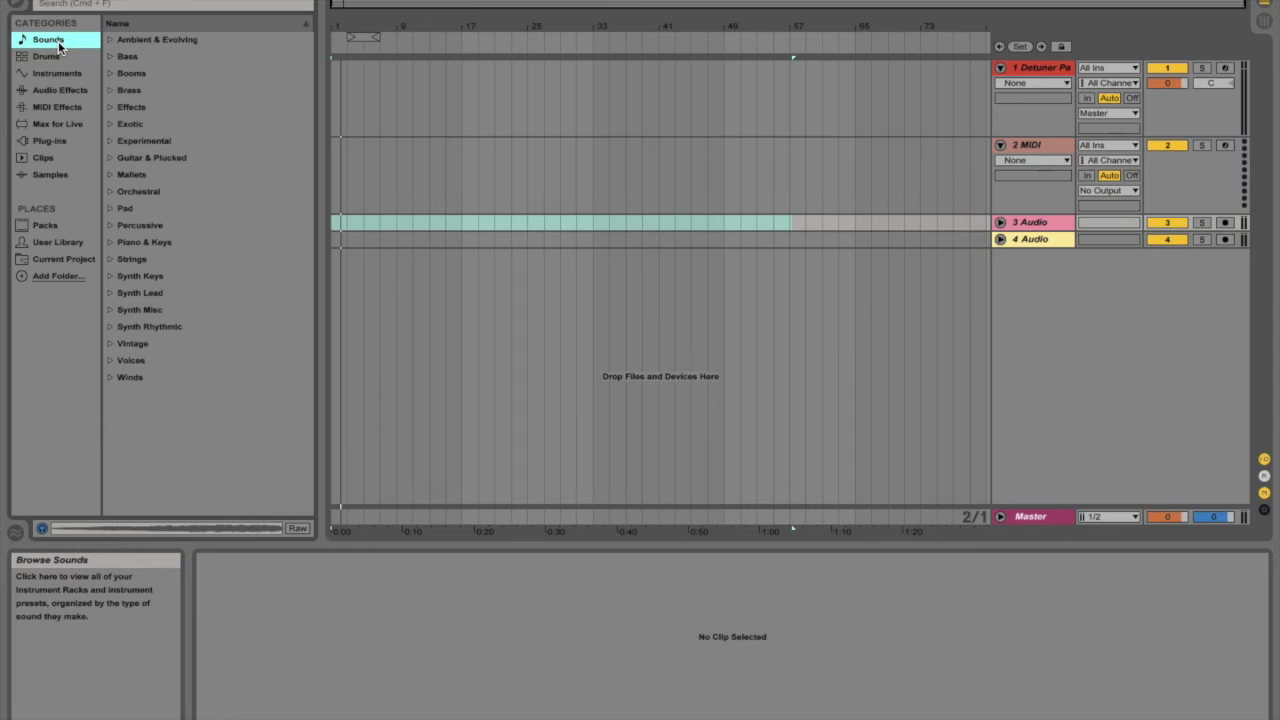
left_click(108, 42)
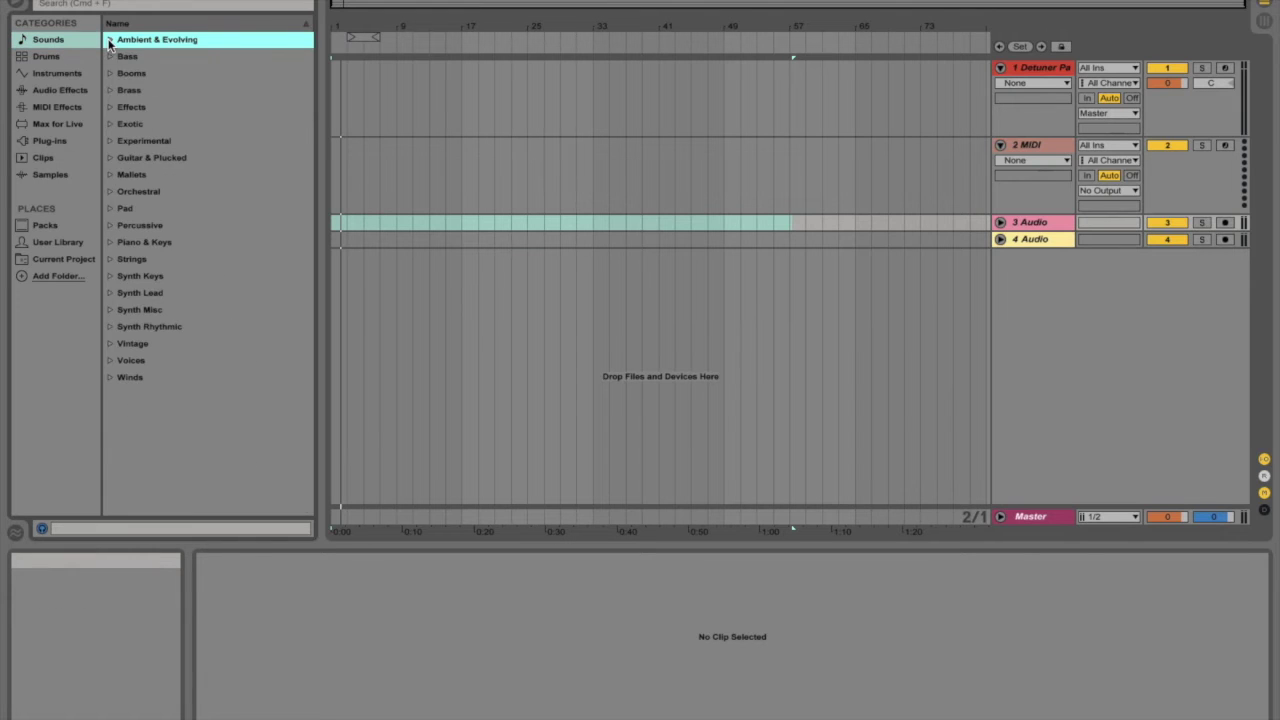
left_click(108, 55)
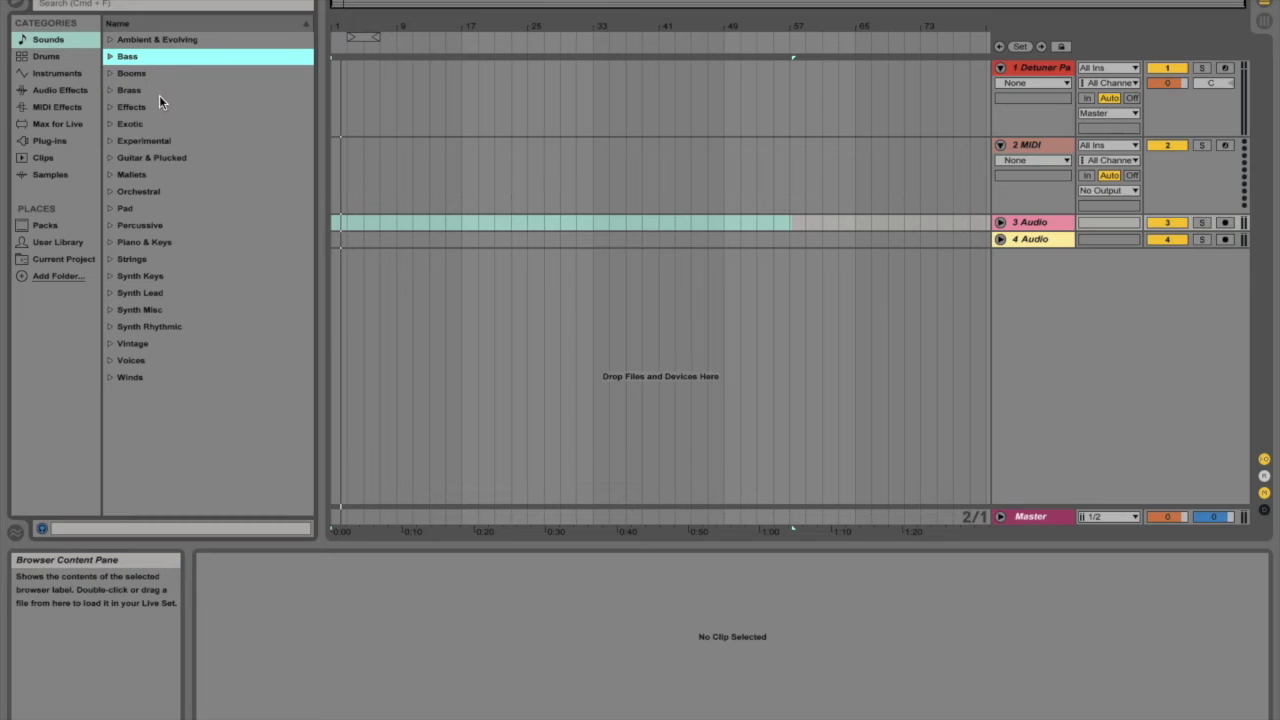
Look through the drum kit presets in the browser's Drums category.
left_click(47, 56)
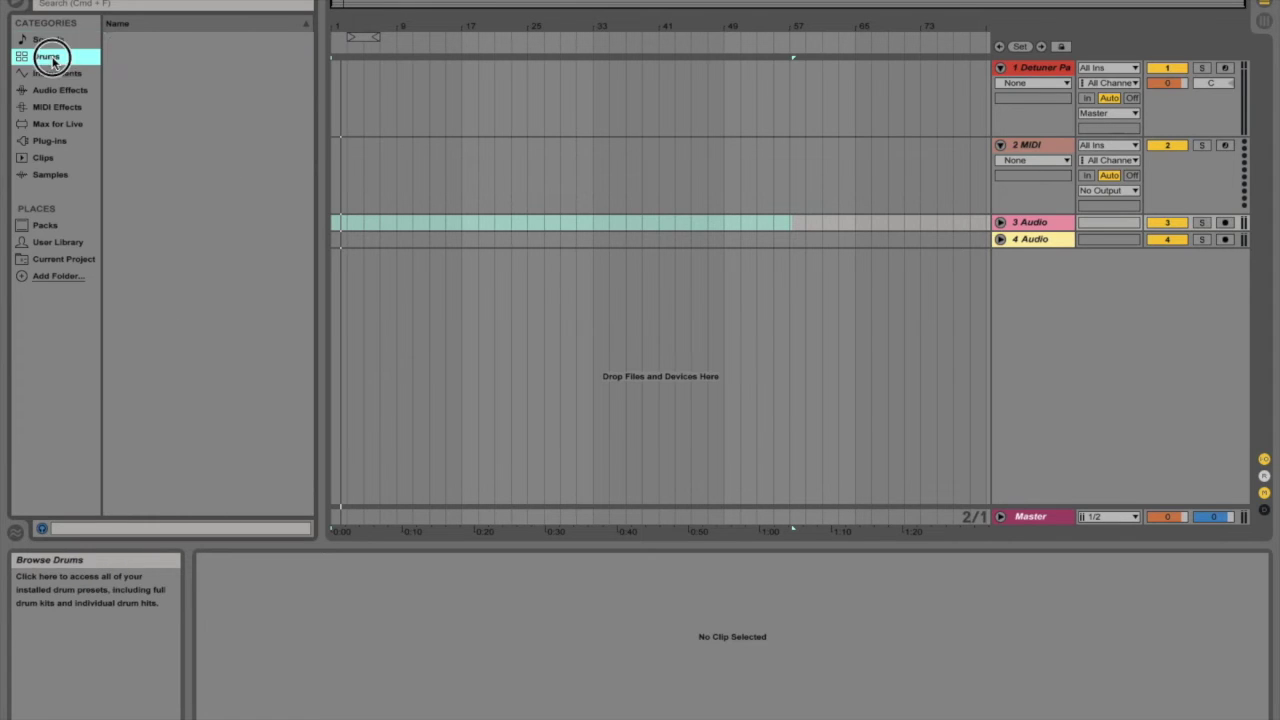
scroll(161, 143, "down", 20)
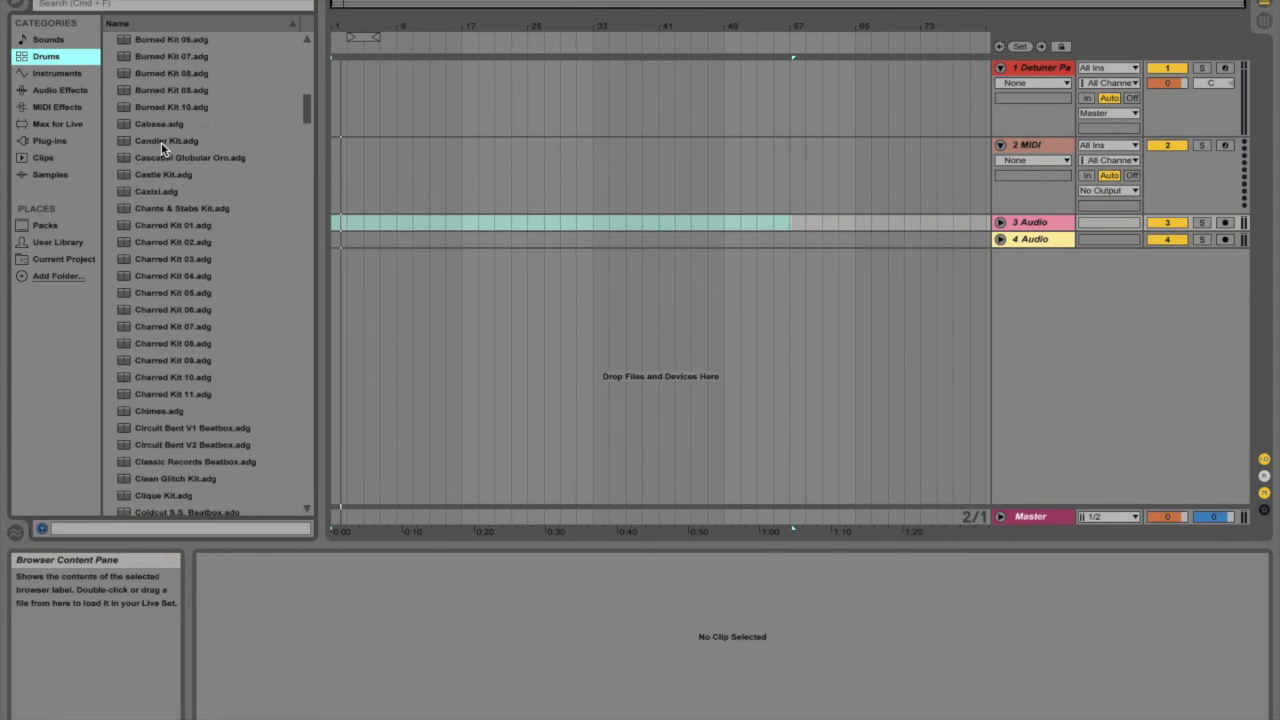
scroll(161, 142, "down", 3)
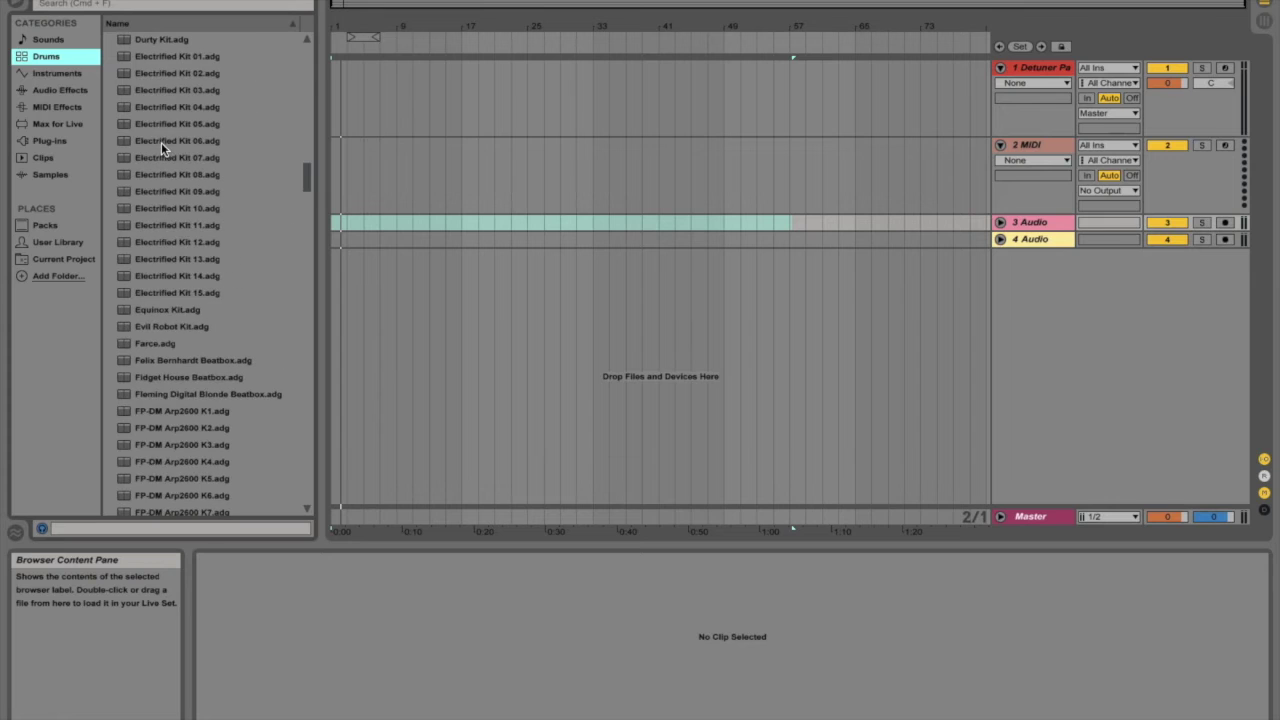
Show the Instruments category, examine the sound groups inside Analog and leave the Analog folder collapsed.
left_click(57, 72)
left_click(121, 74)
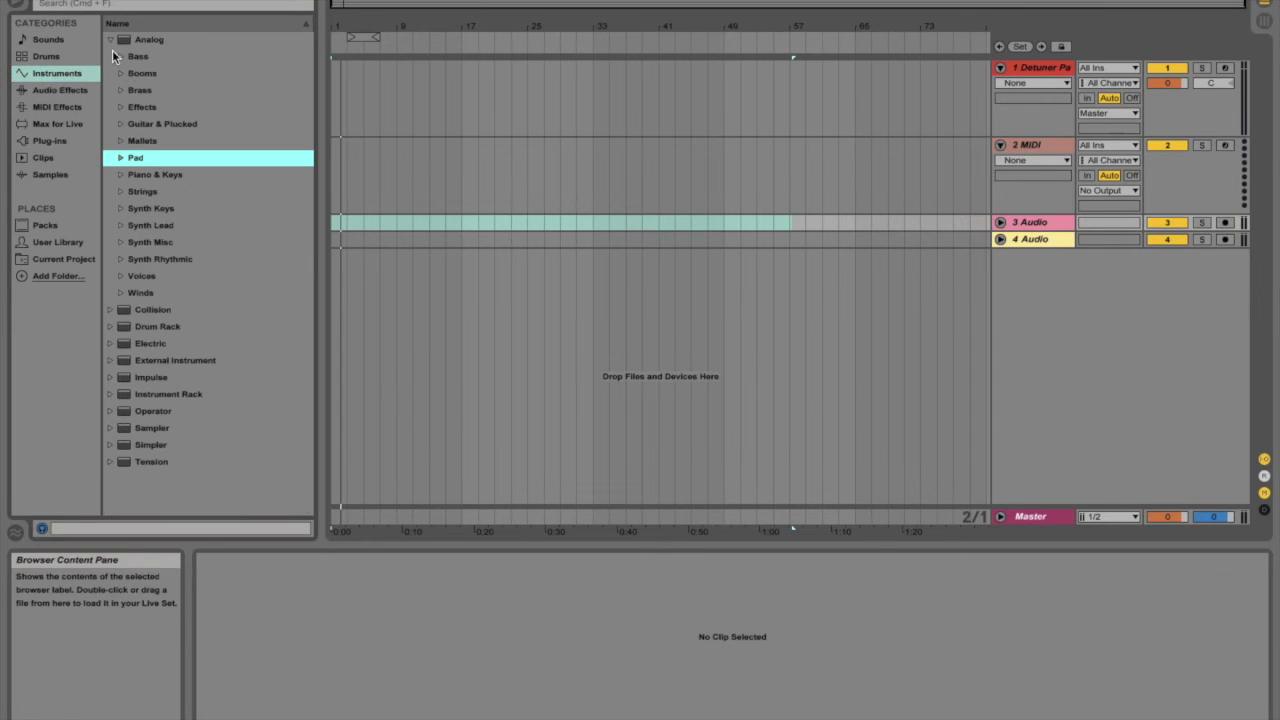
left_click(112, 39)
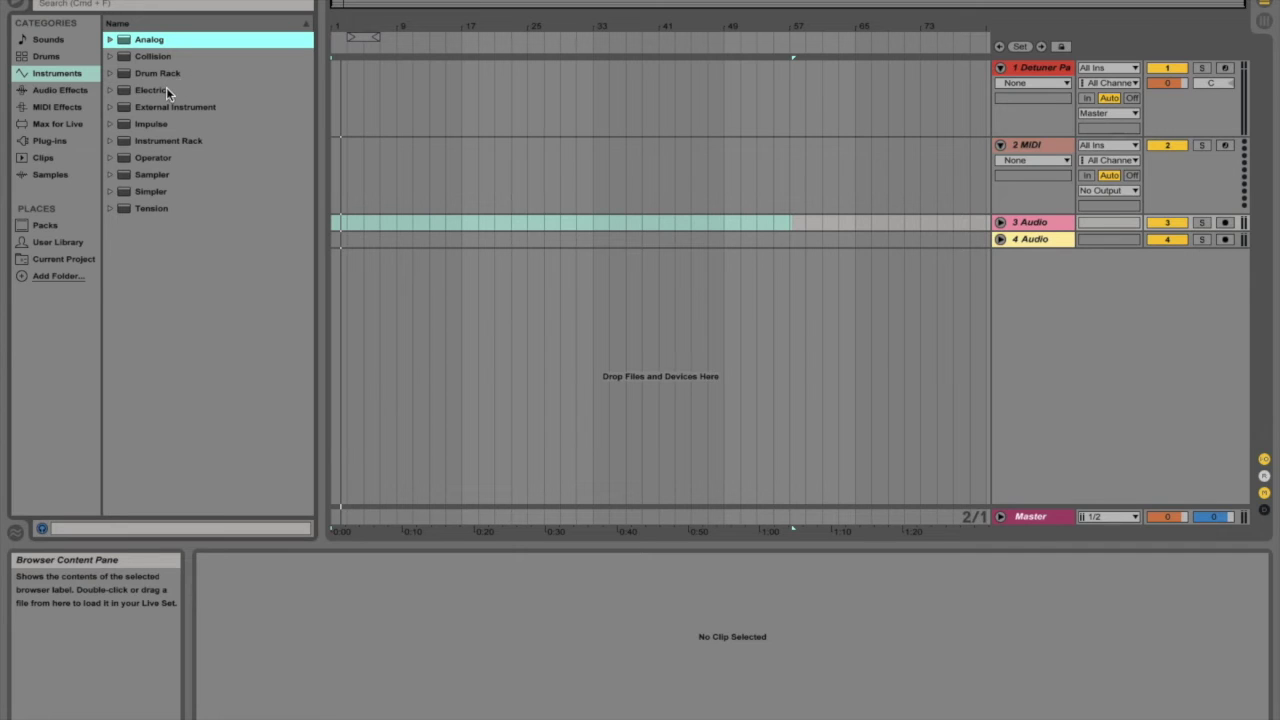
left_click(110, 39)
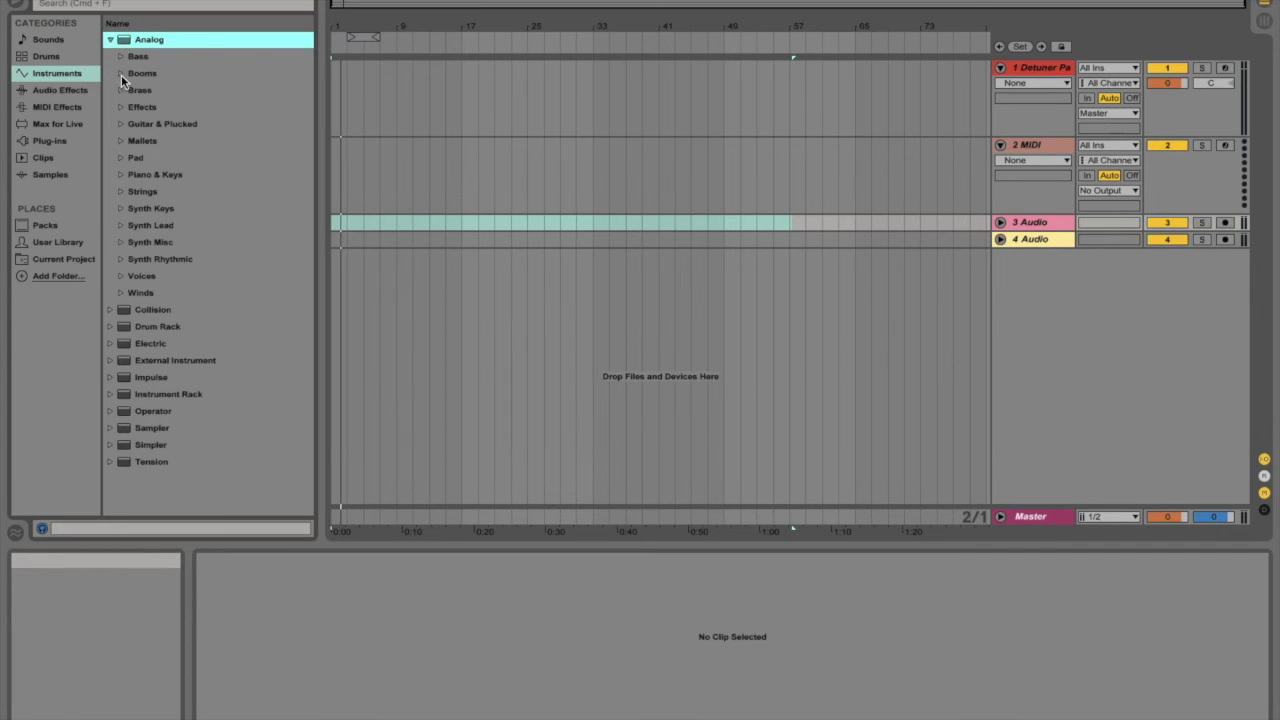
left_click(110, 39)
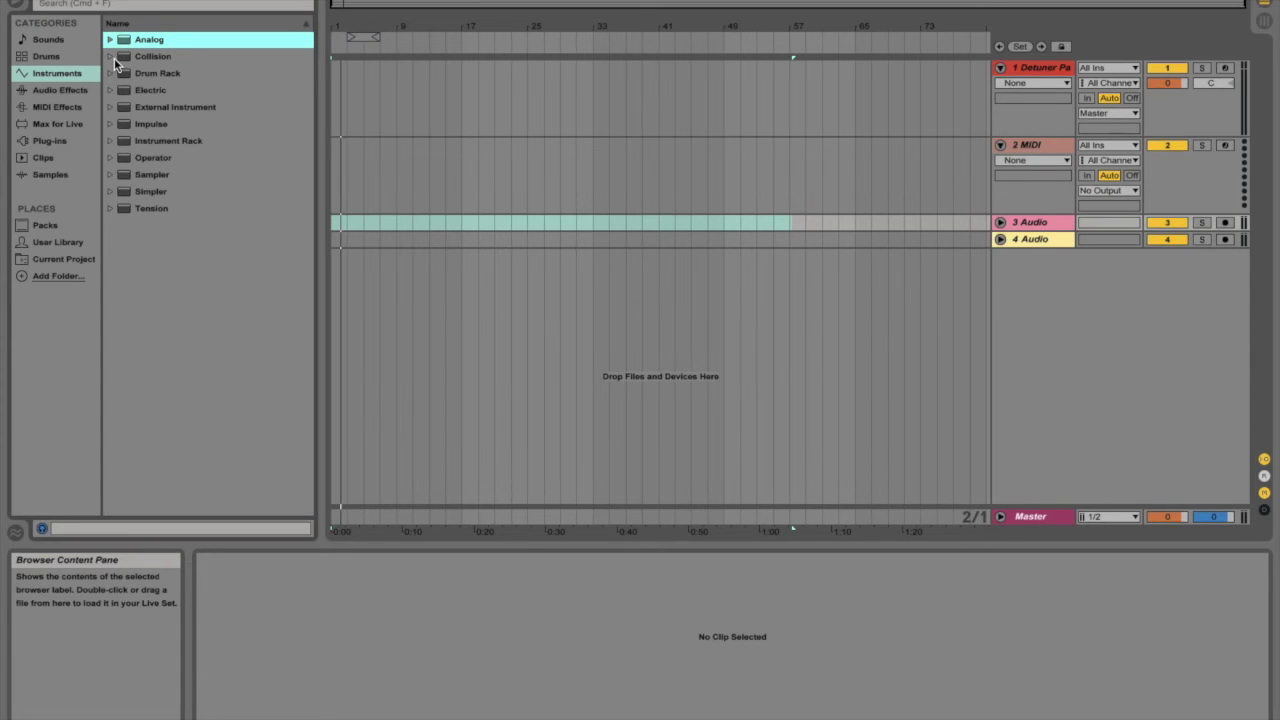
Look through the browser's Audio Effects list with the Compressor folder collapsed, and view the MIDI Effects and Max for Live categories.
left_click(68, 91)
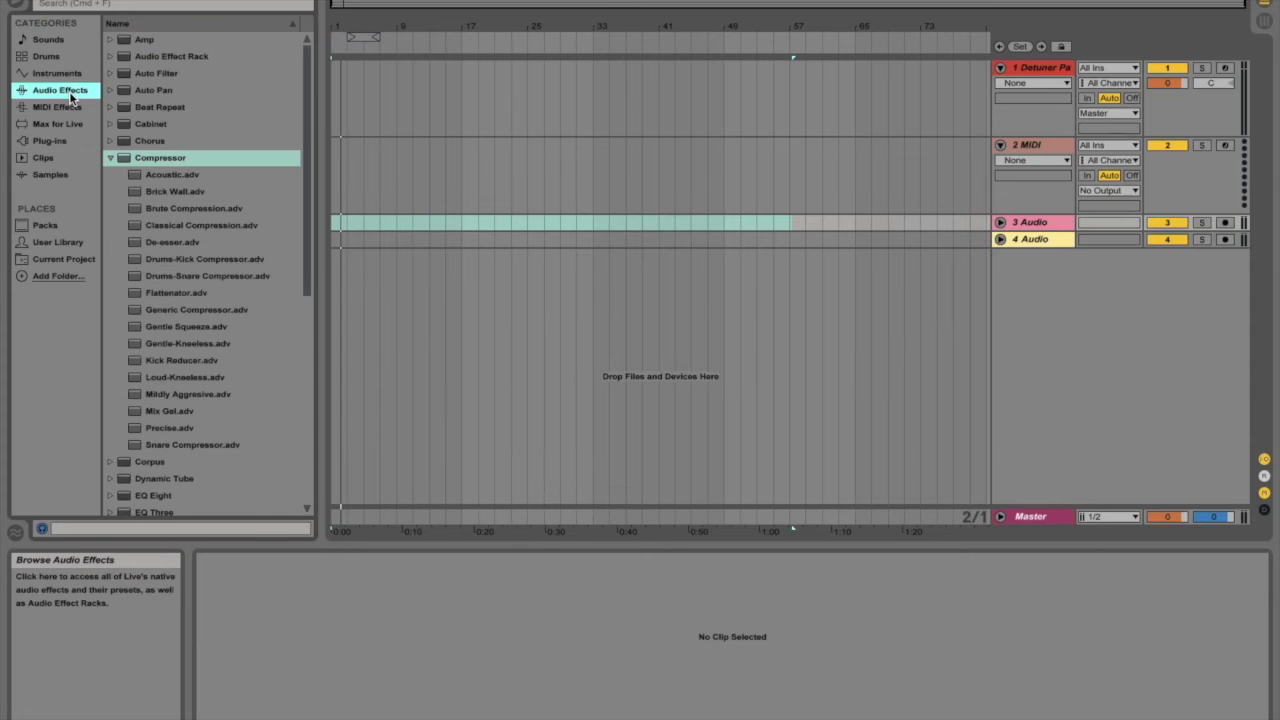
left_click(111, 159)
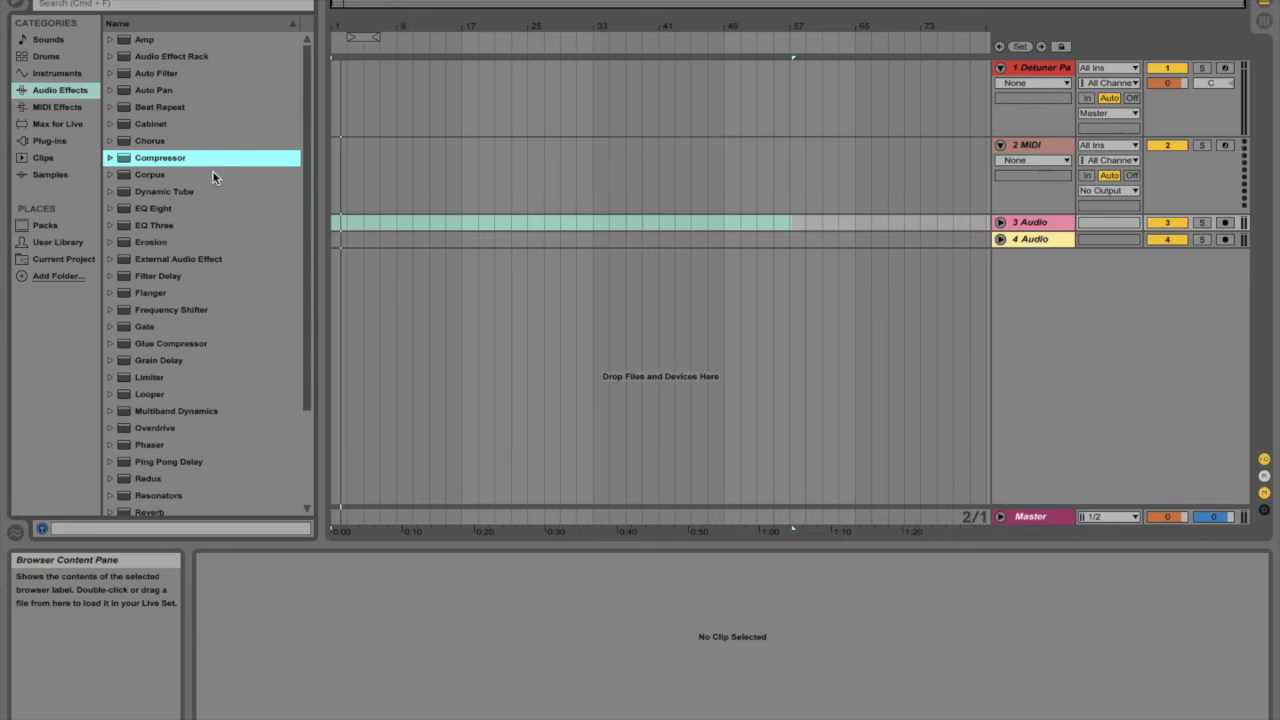
scroll(183, 192, "down", 3)
scroll(195, 205, "up", 3)
left_click(57, 107)
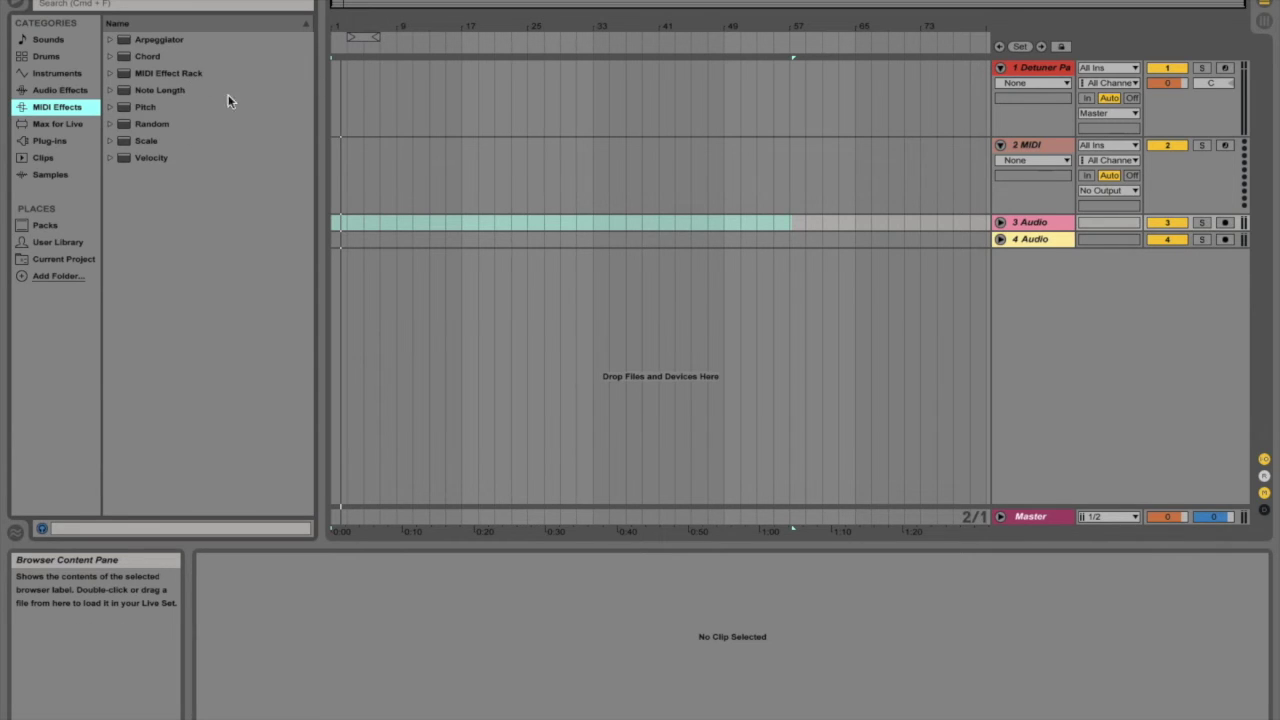
left_click(68, 124)
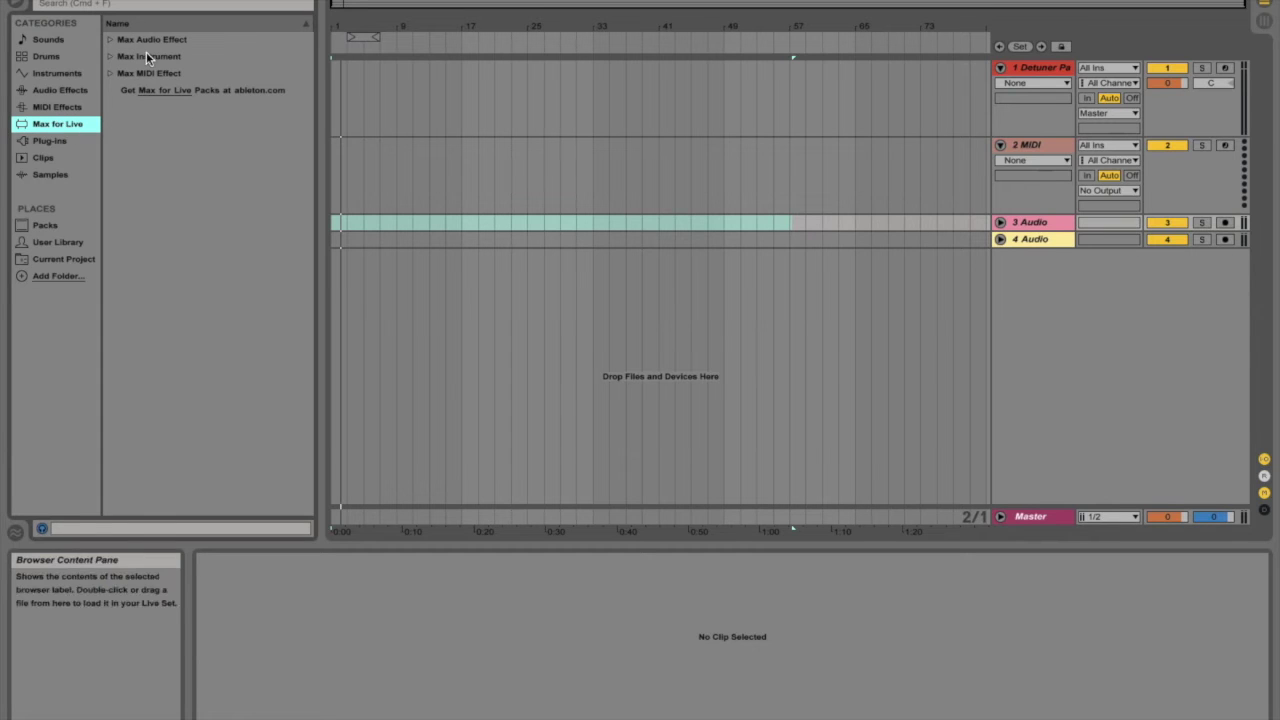
Show the Plug-ins category, examine the manufacturer folders under Audio Units and leave the Audio Units folder collapsed.
left_click(45, 142)
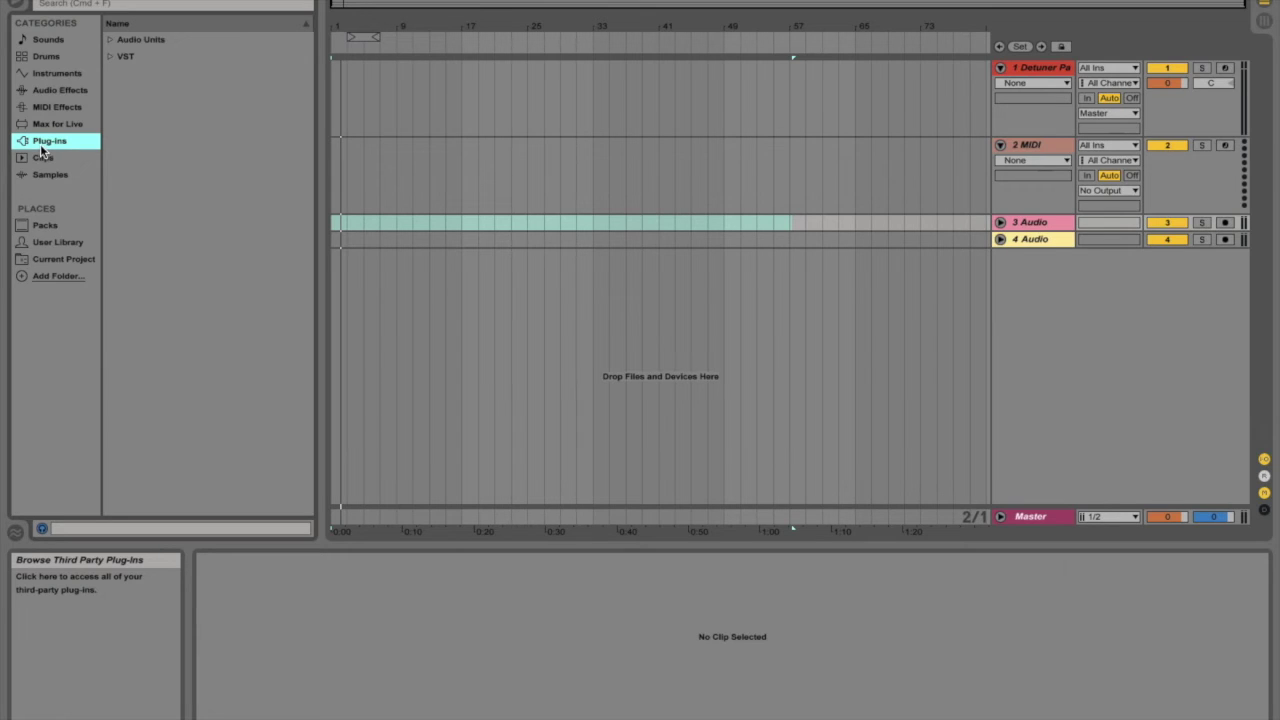
left_click(111, 40)
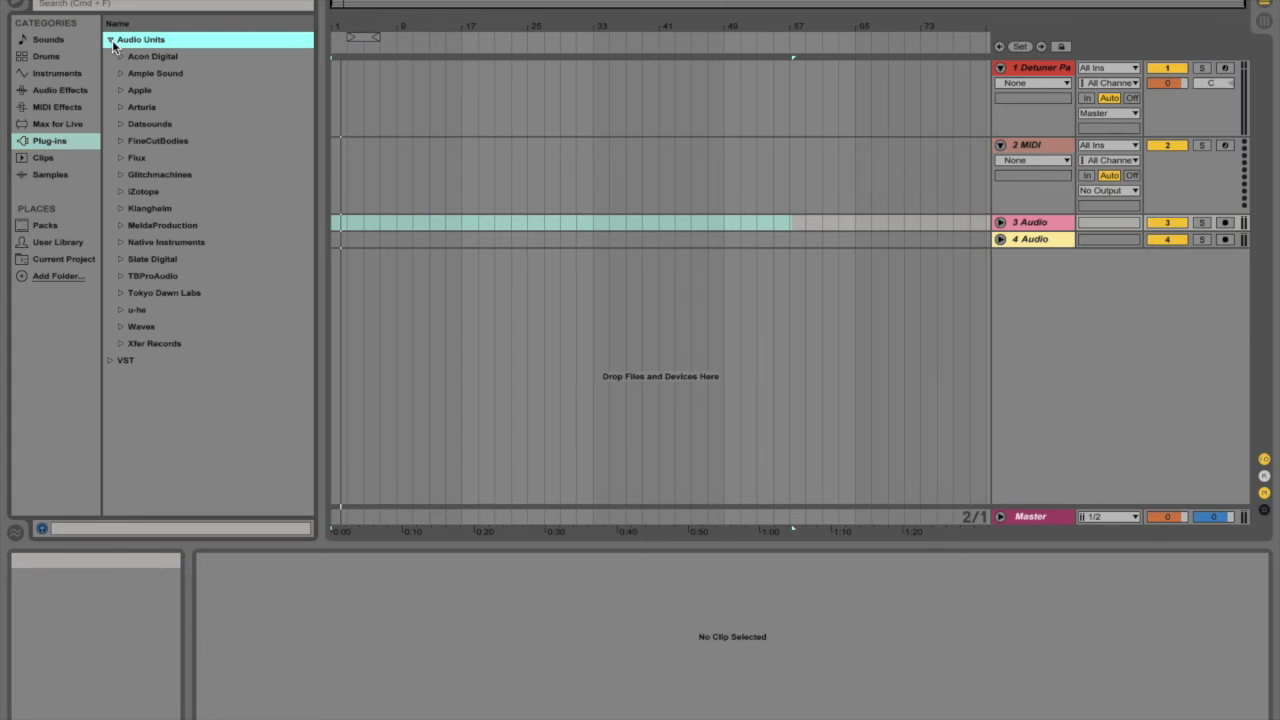
left_click(119, 56)
left_click(119, 56)
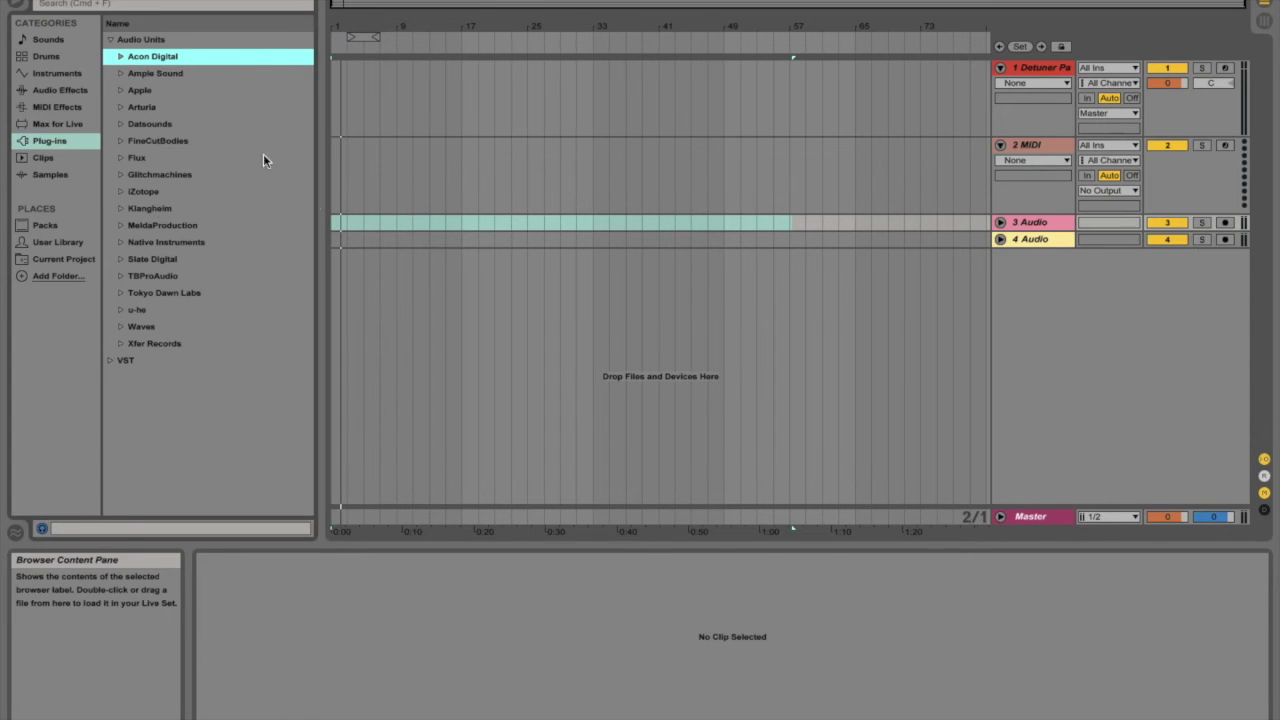
left_click(111, 39)
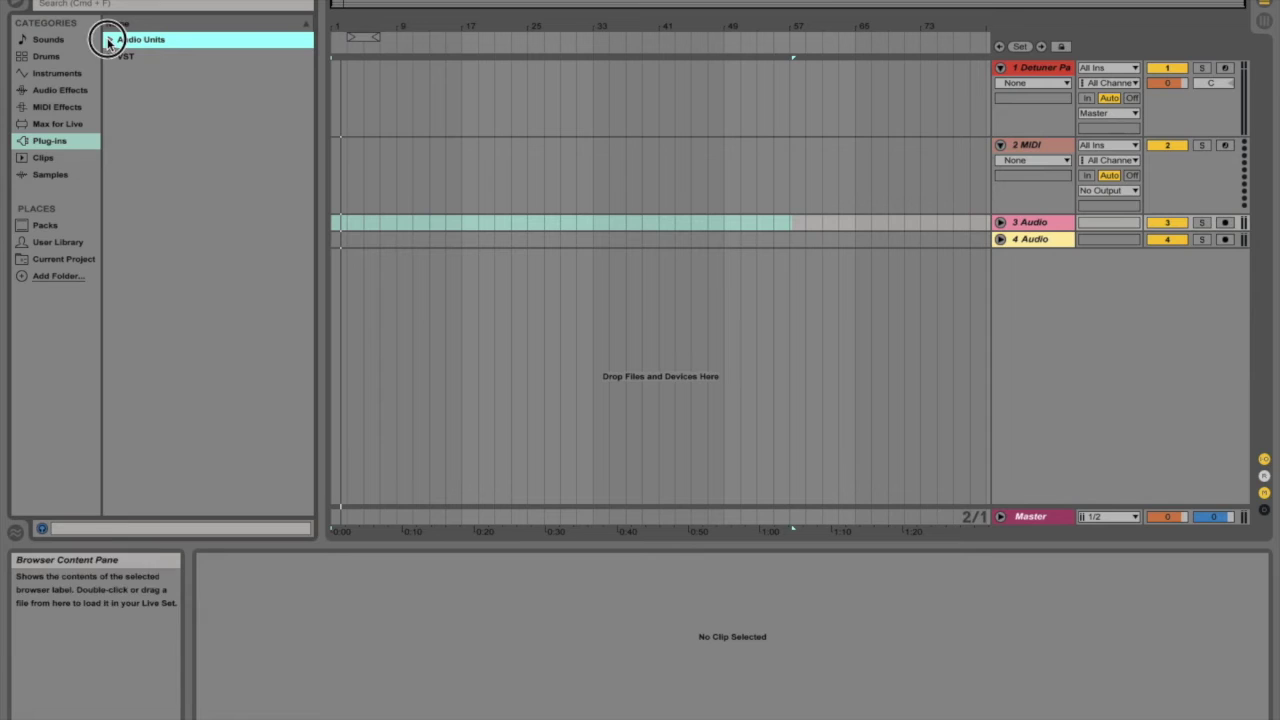
Compare the file lists in the browser's Clips and Samples categories.
left_click(36, 158)
scroll(128, 216, "down", 20)
scroll(128, 216, "down", 8)
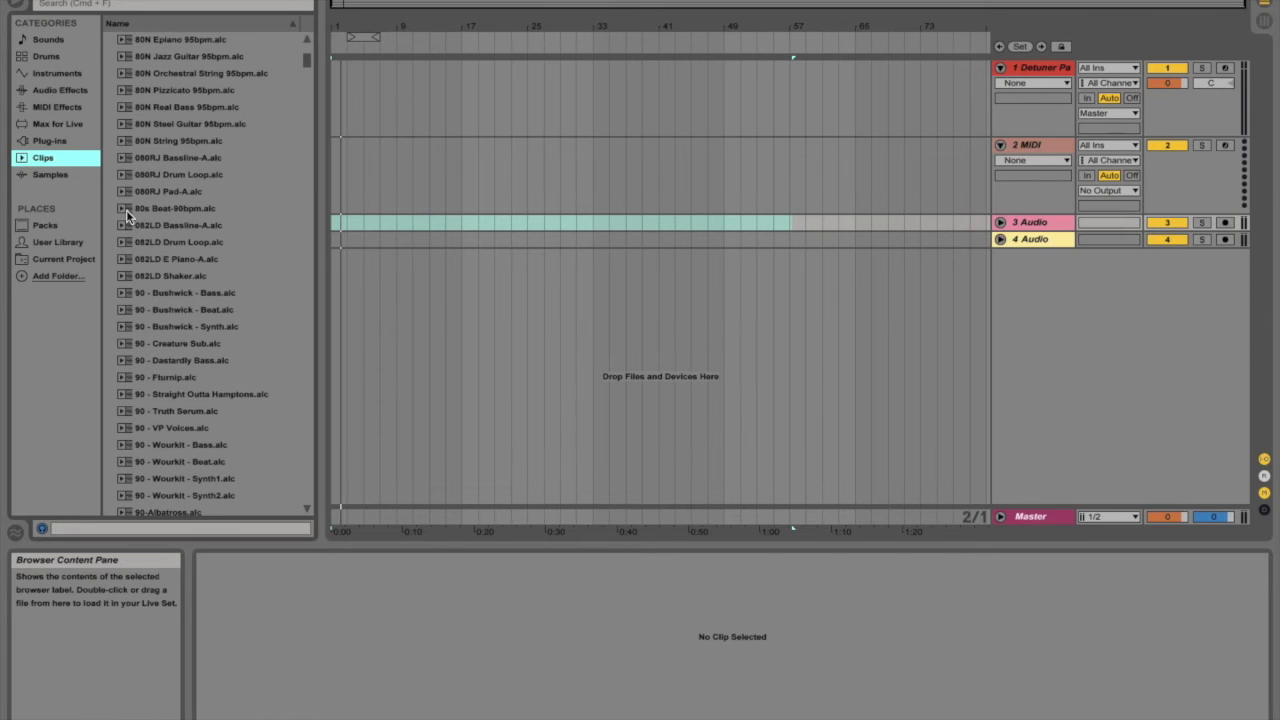
left_click(58, 178)
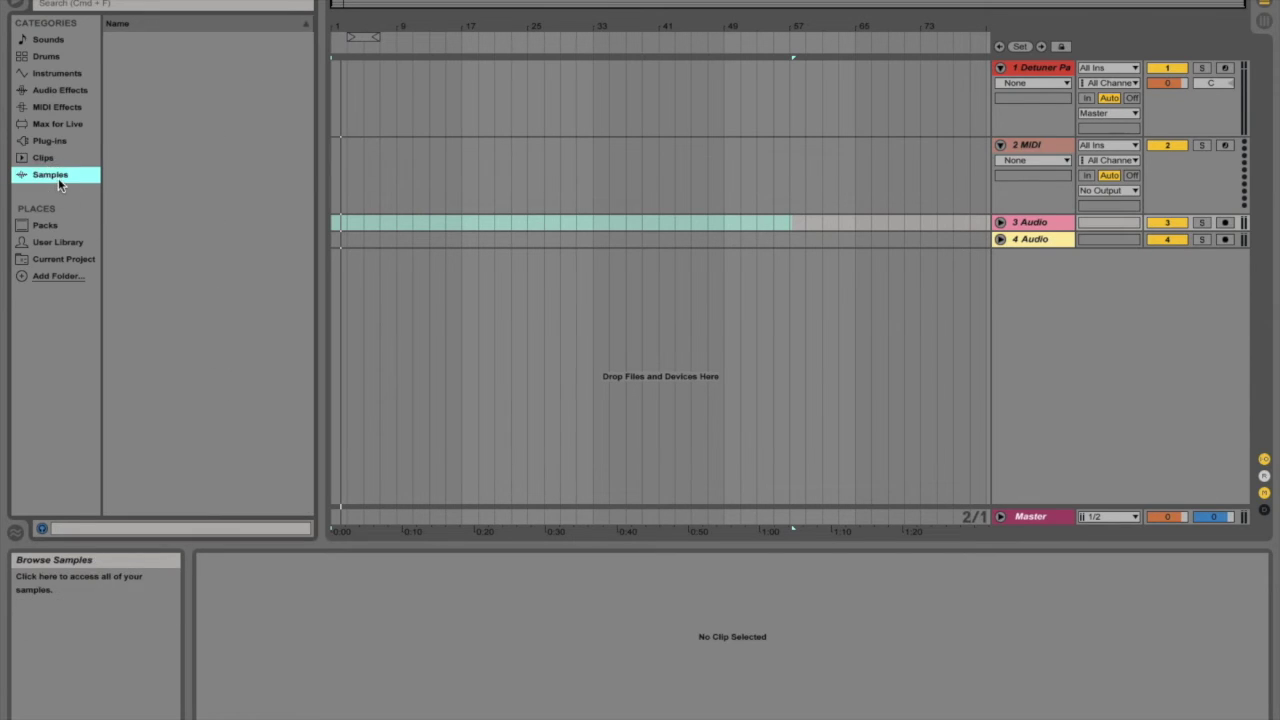
scroll(213, 140, "down", 20)
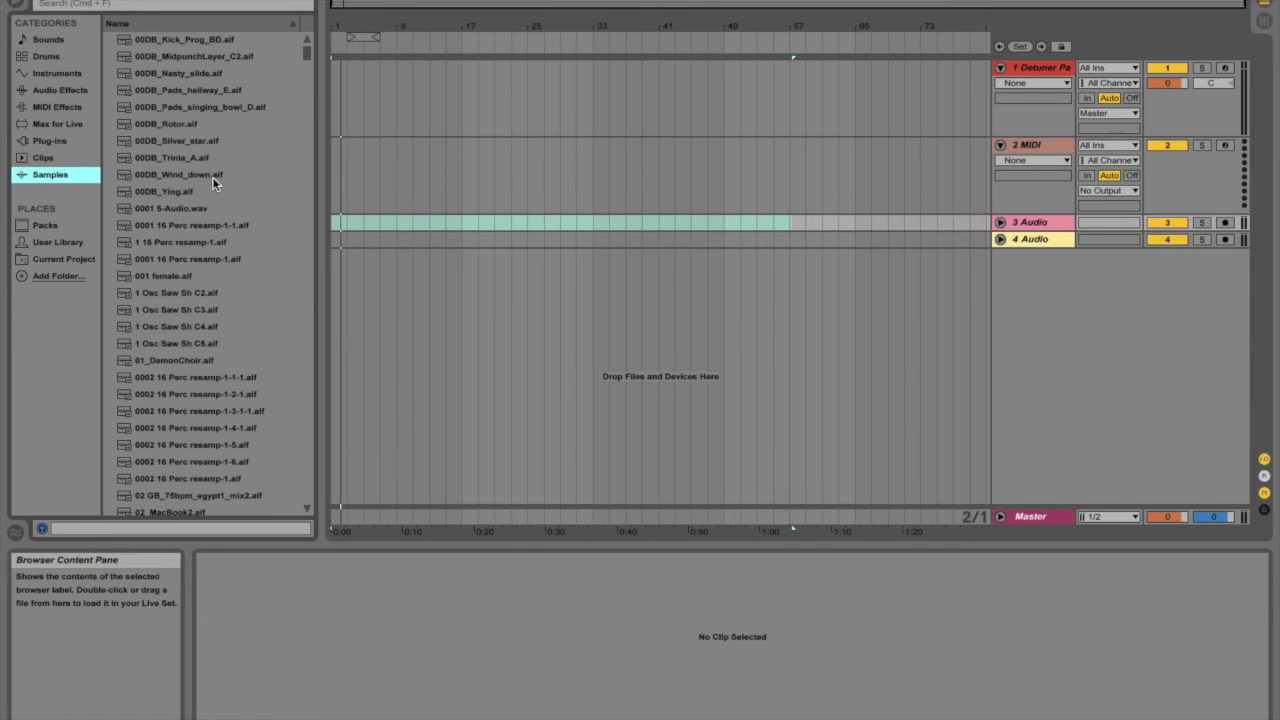
left_click(50, 157)
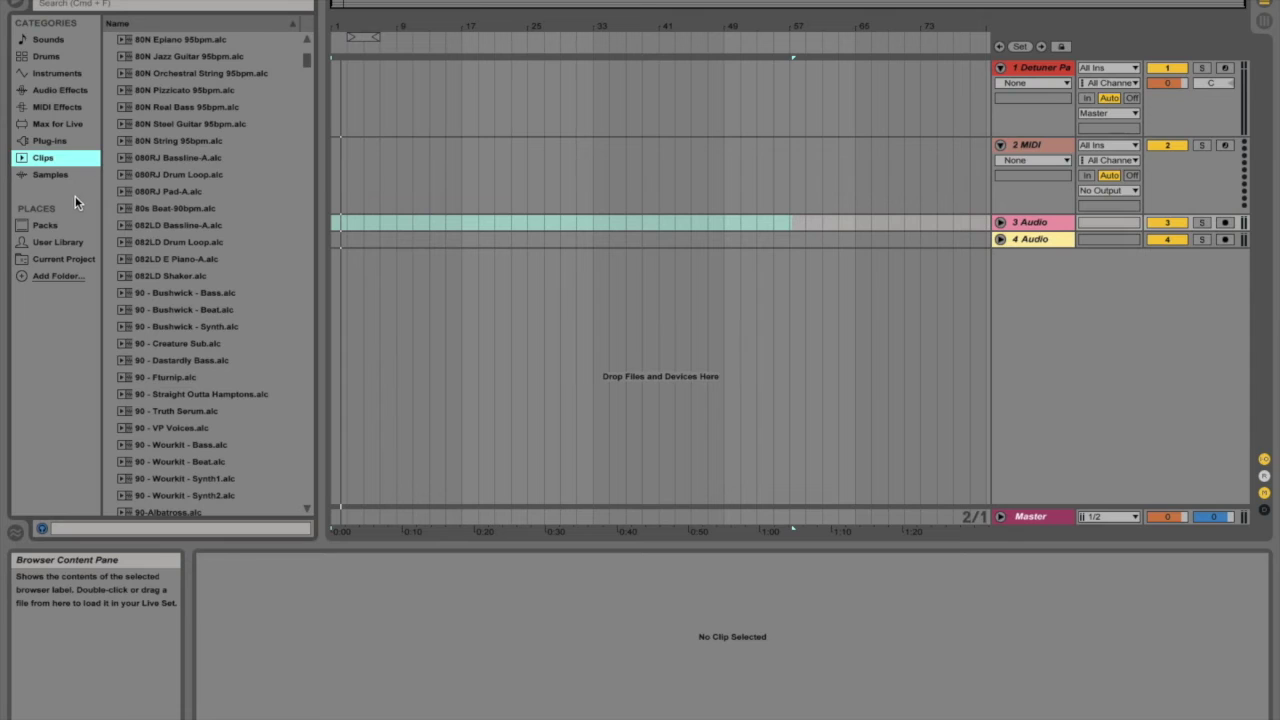
left_click(52, 174)
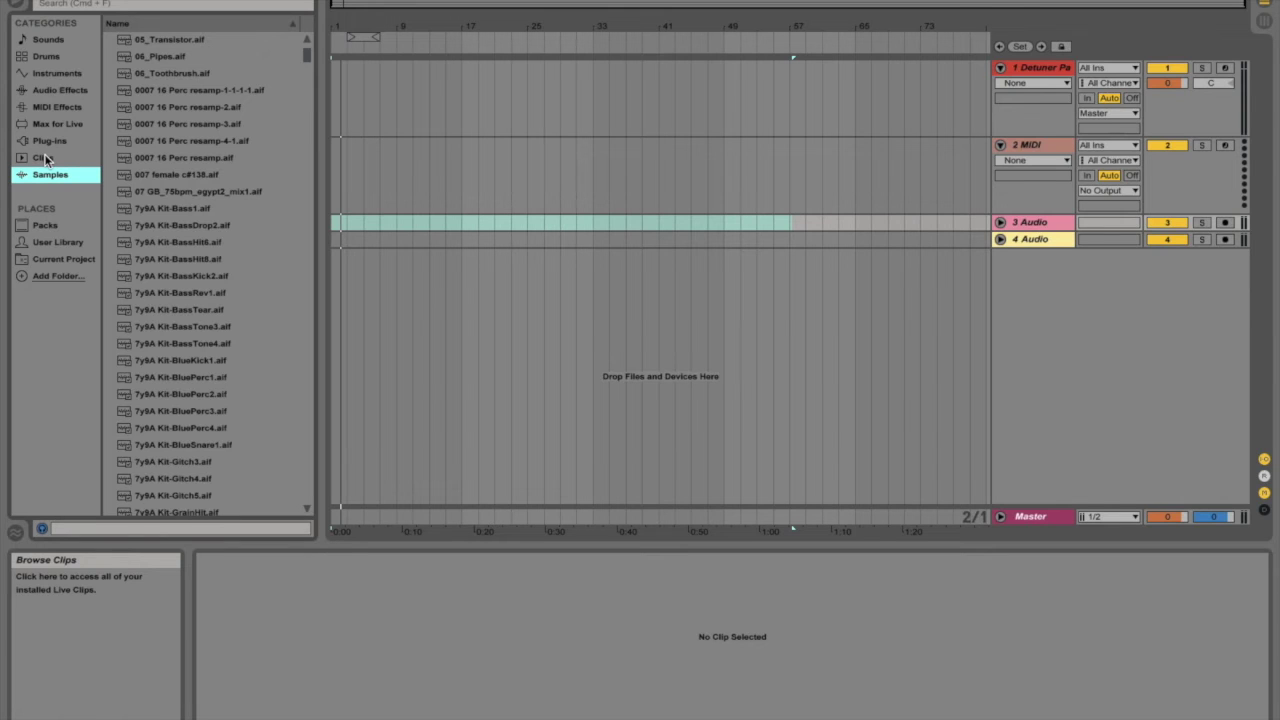
Look through the list of installed Packs in the browser's Places section.
left_click(67, 230)
left_click_drag(307, 140, 314, 166)
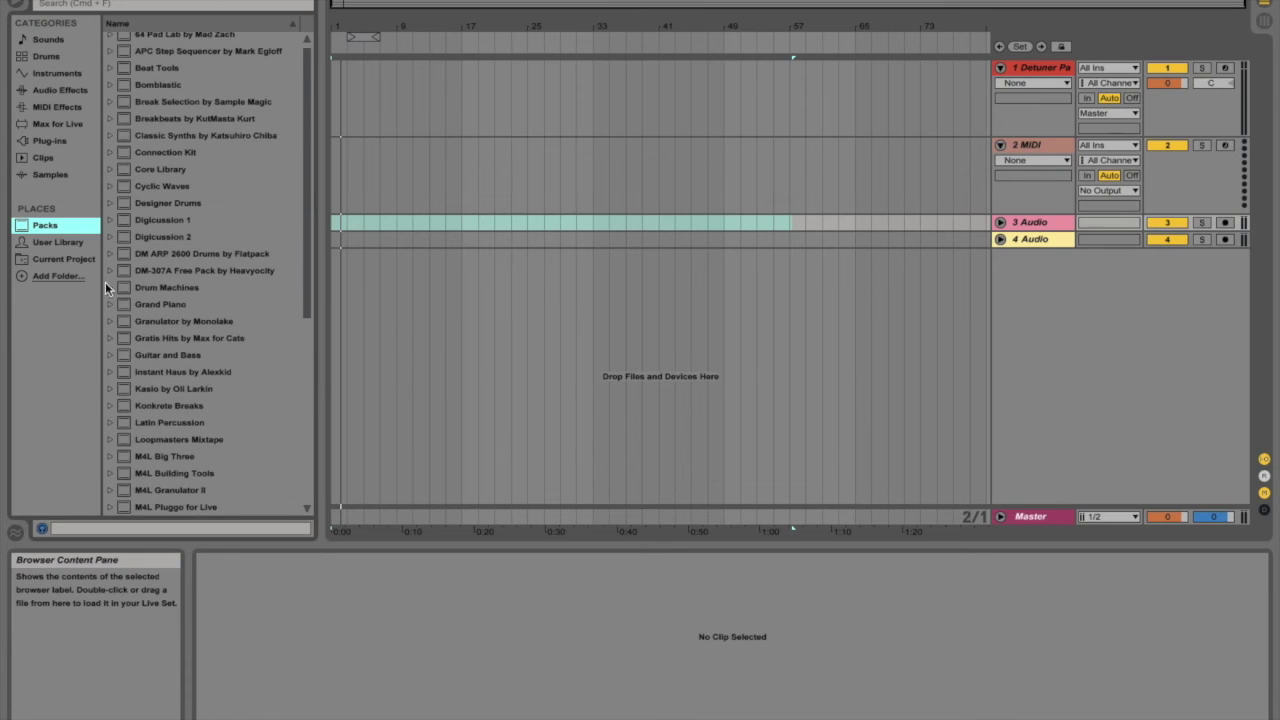
scroll(295, 217, "down", 6)
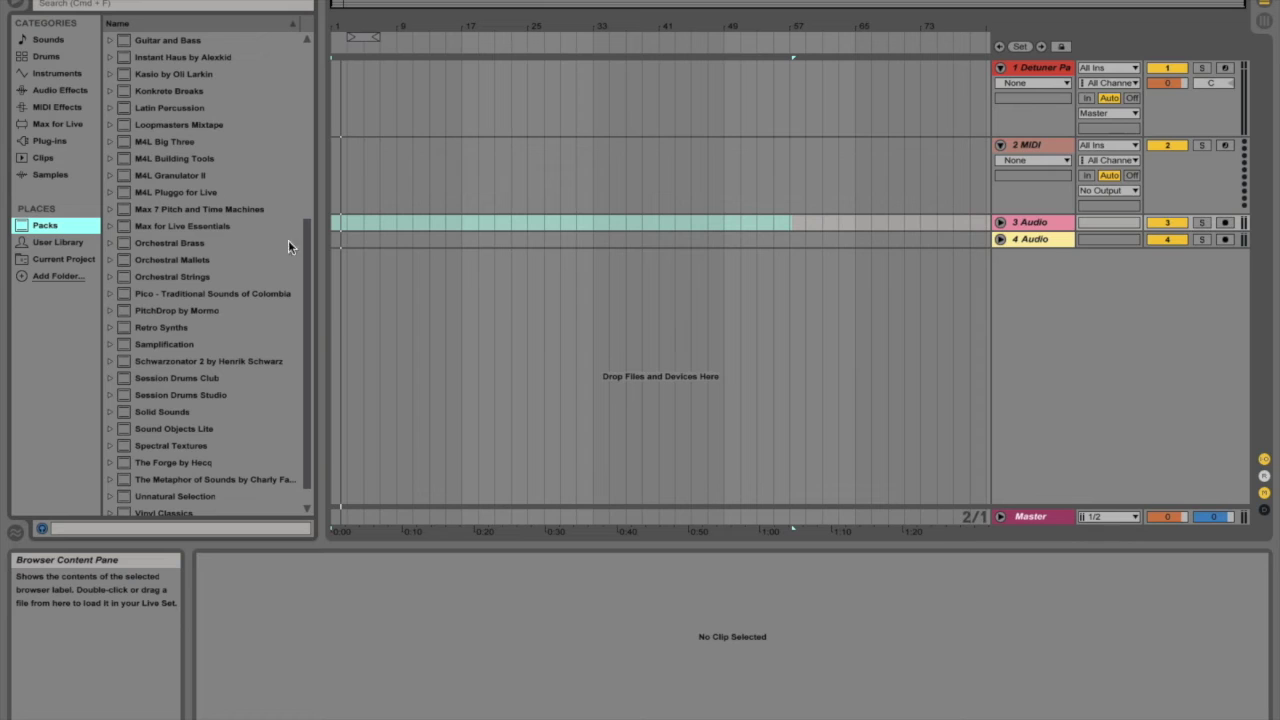
scroll(306, 300, "down", 2)
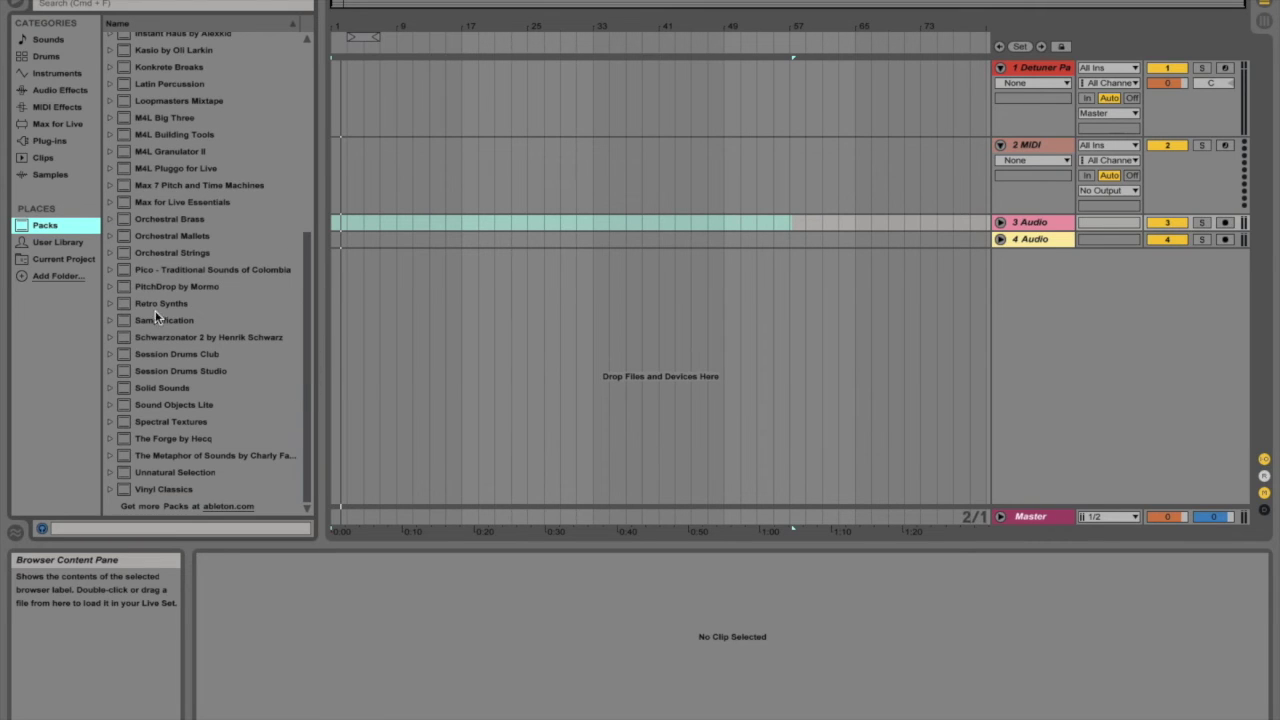
left_click_drag(306, 250, 326, 22)
left_click_drag(306, 230, 296, 305)
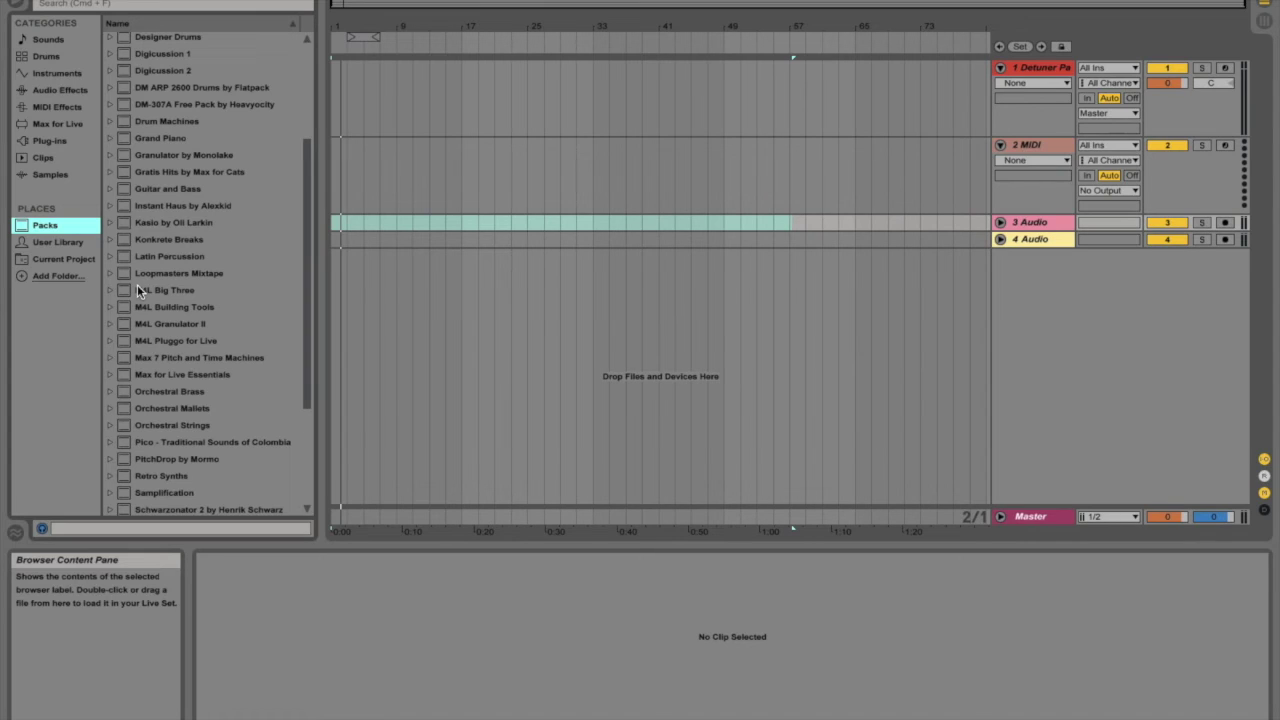
Examine the User Library's Clips and Defaults folders, including the Audio to MIDI subfolders, and view the Current Project contents.
left_click(57, 242)
left_click(112, 39)
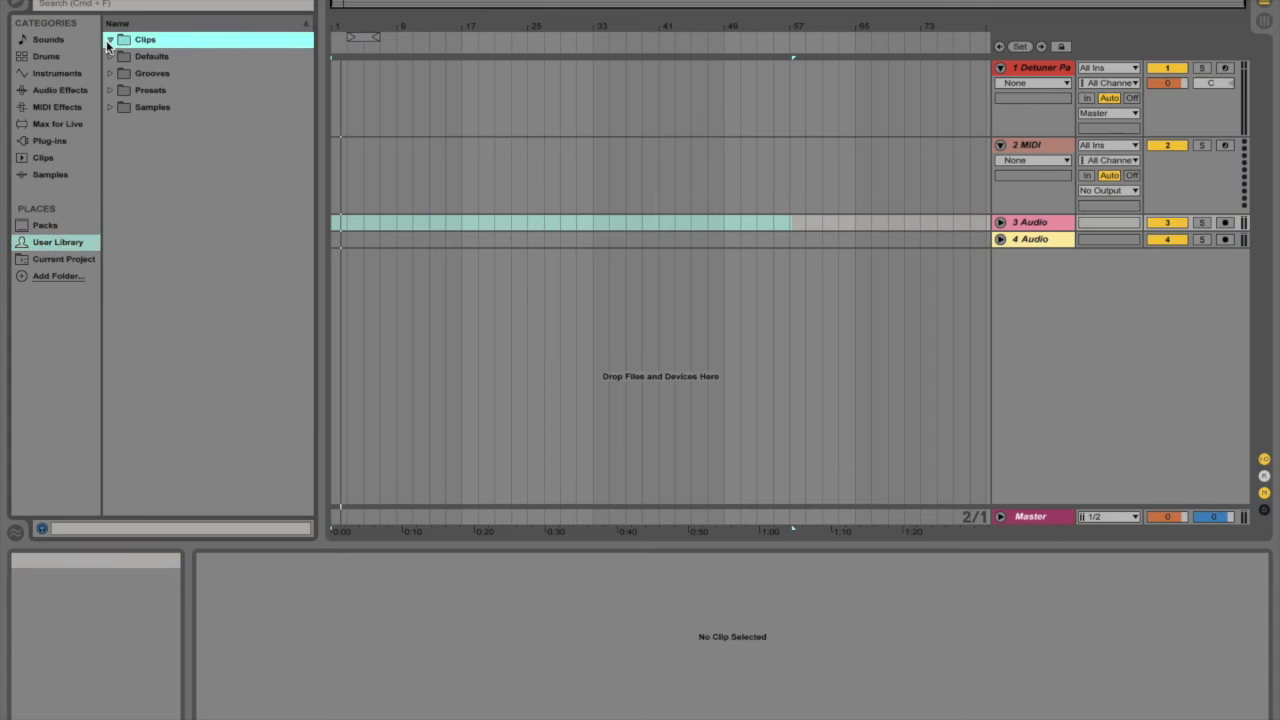
left_click(110, 56)
left_click(117, 74)
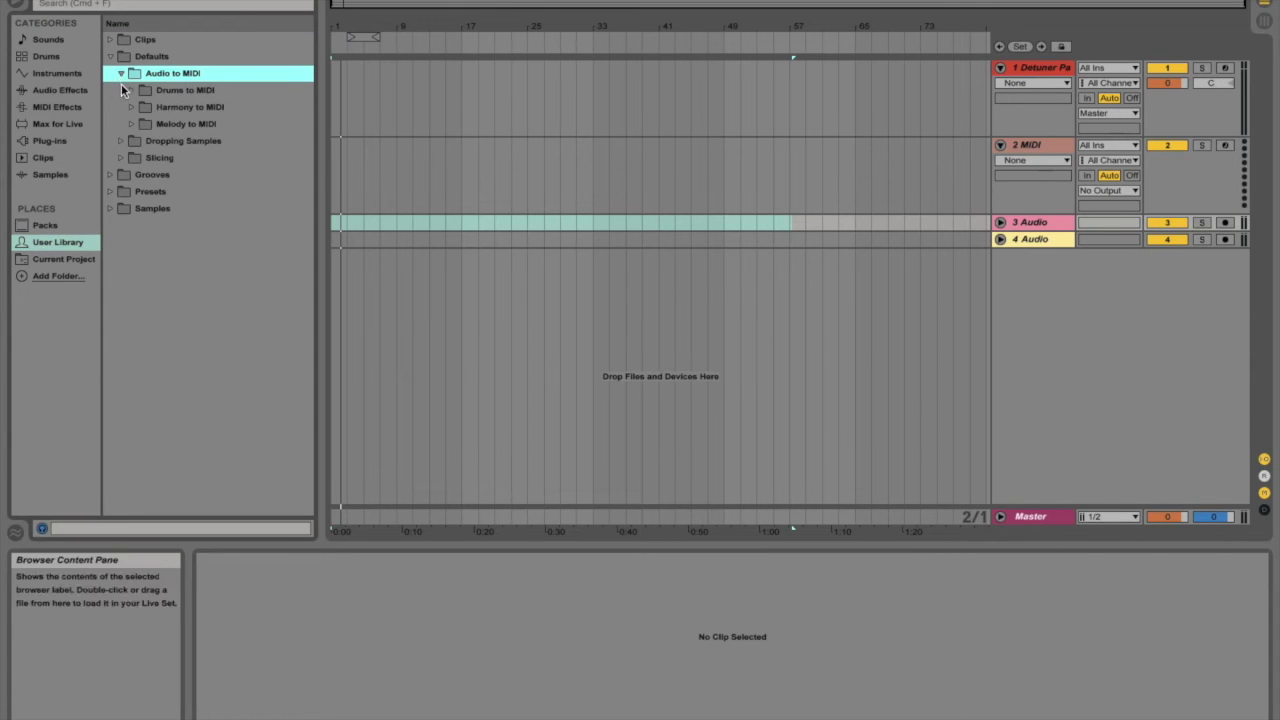
left_click(131, 90)
left_click(133, 108)
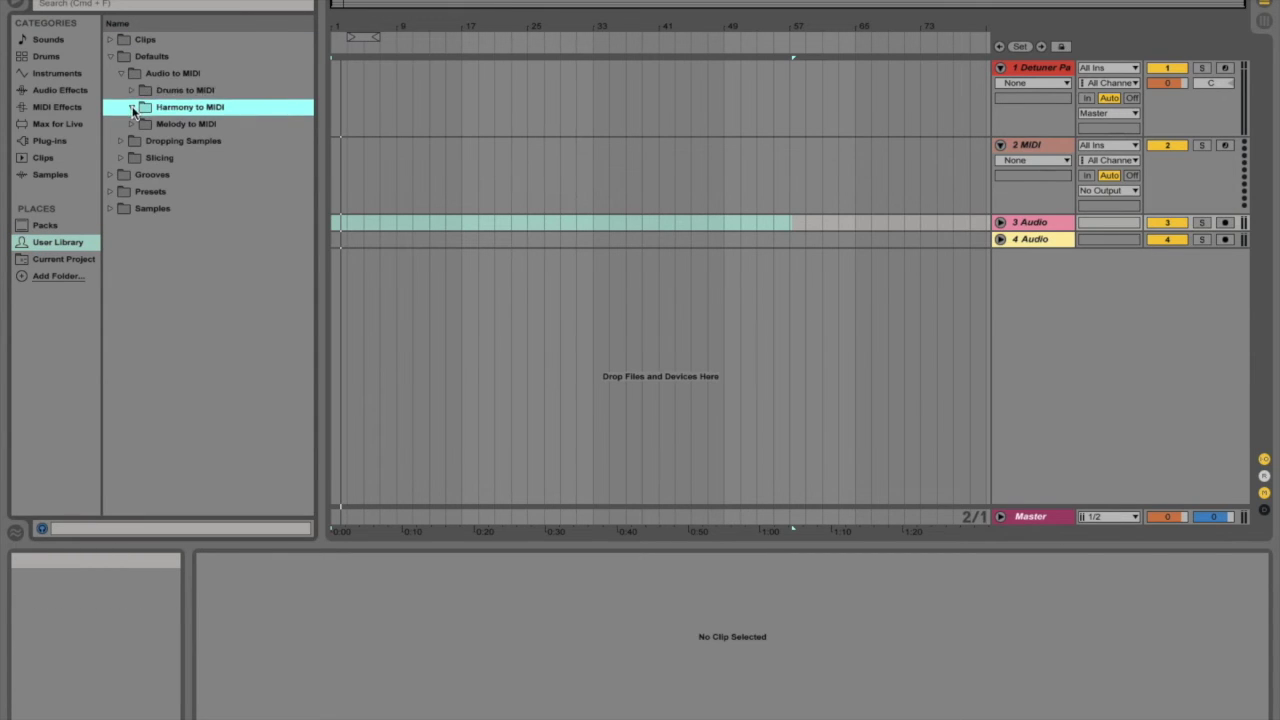
left_click(131, 124)
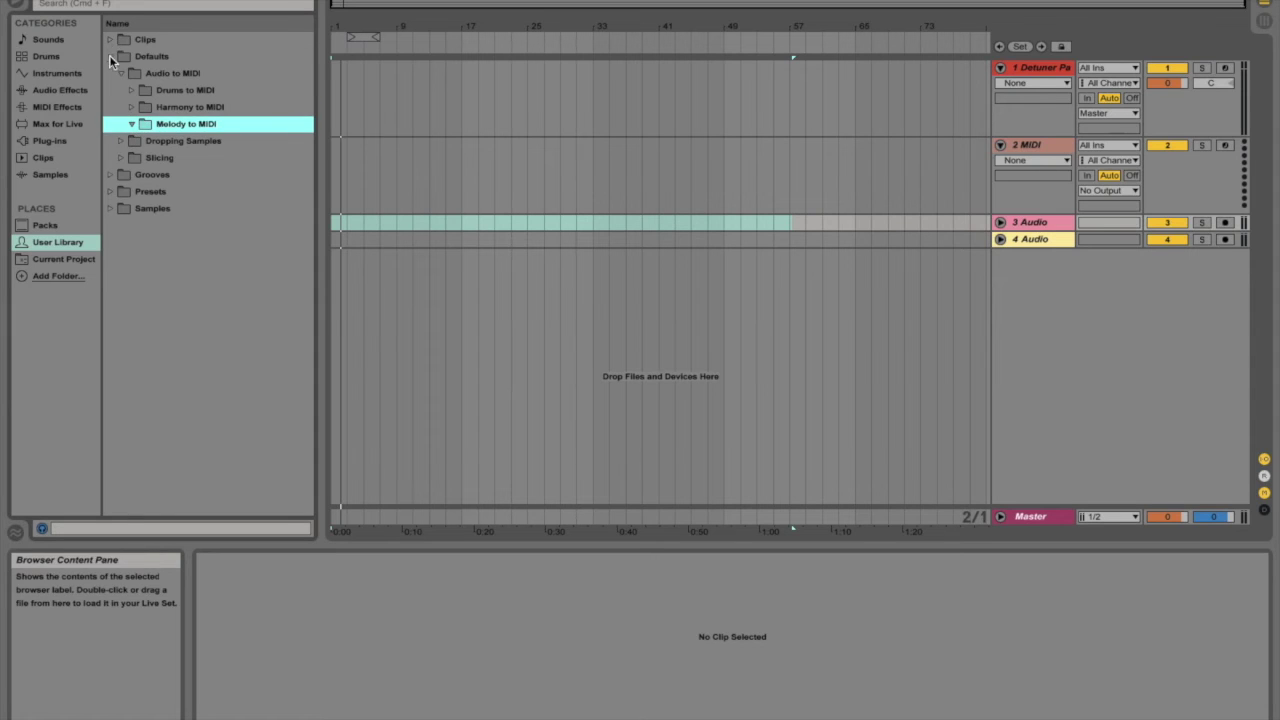
left_click(110, 56)
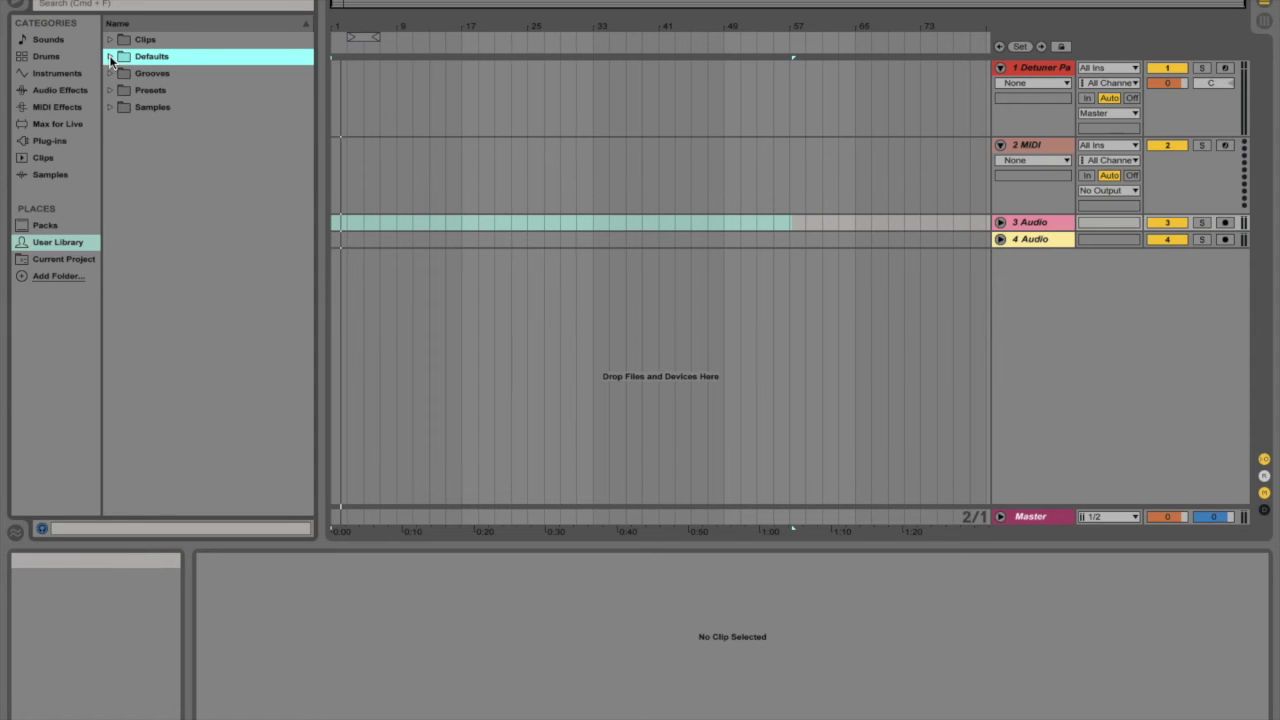
left_click(72, 261)
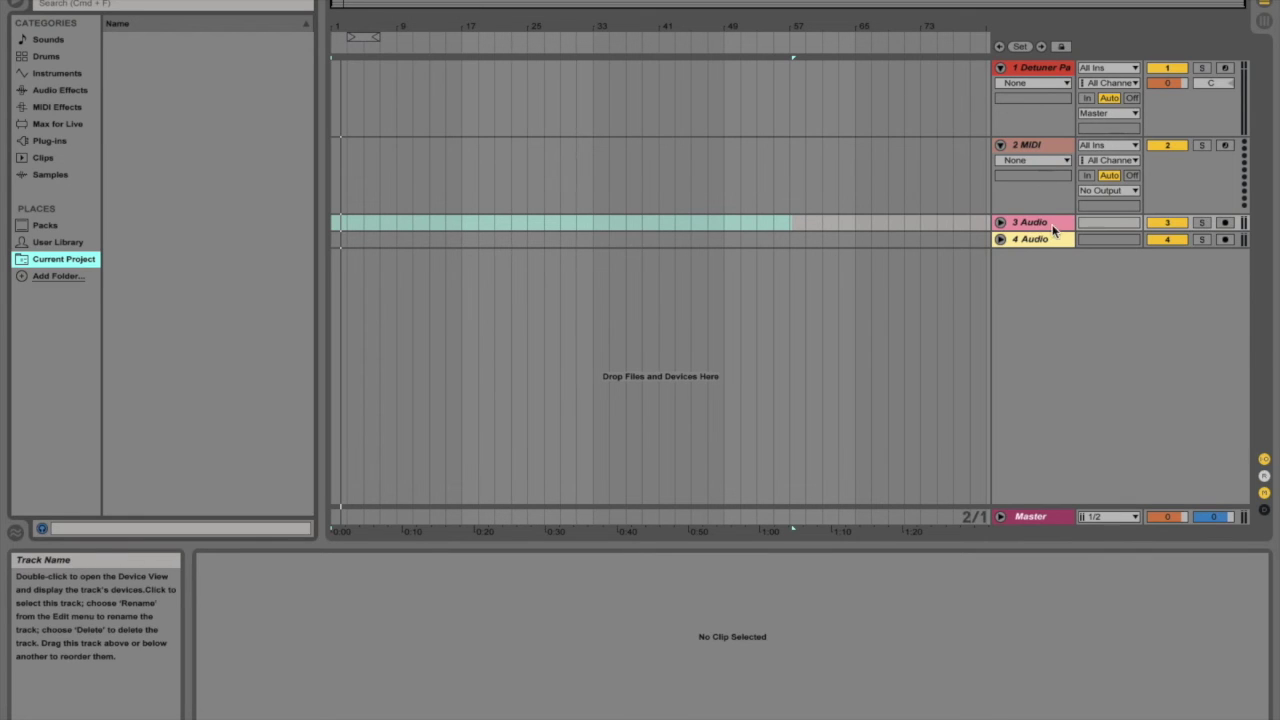
Hide the tracks' In/Out section and switch track 1's Track Activator on and off, leaving the track deactivated.
left_click(1263, 459)
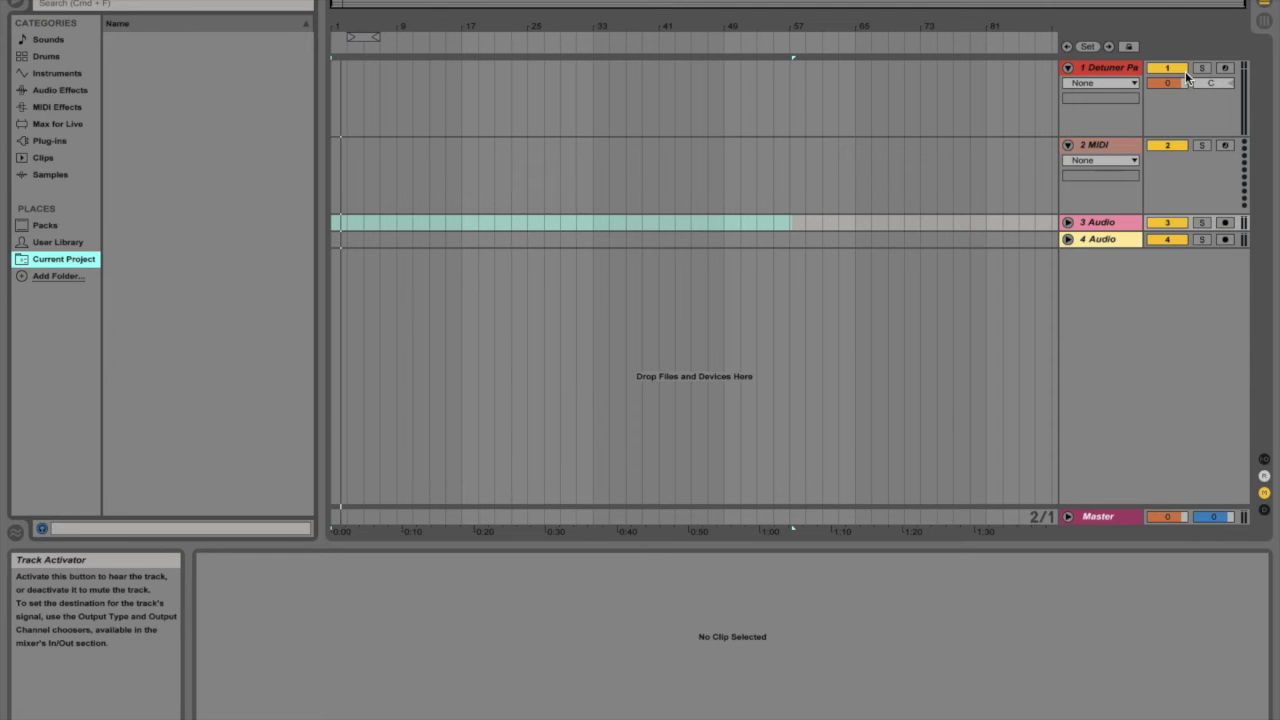
left_click(1182, 70)
left_click(1180, 70)
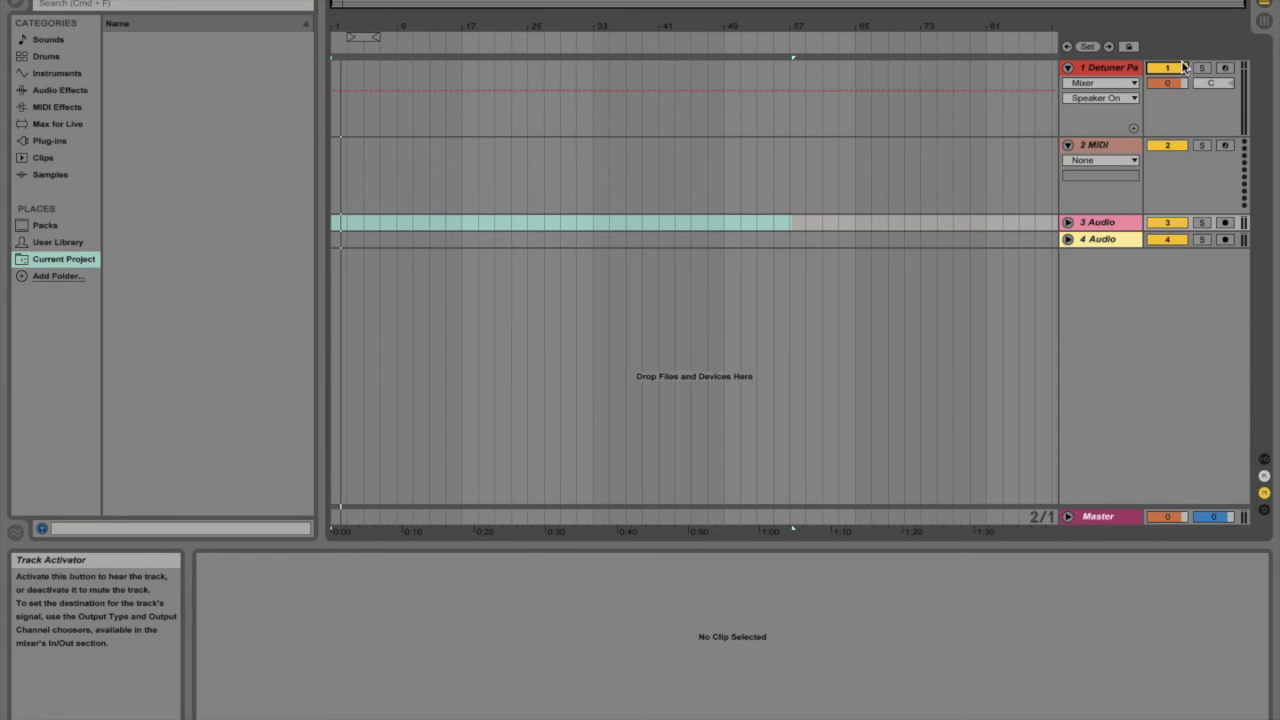
left_click(1175, 70)
left_click(1175, 70)
left_click(1174, 70)
left_click(1173, 69)
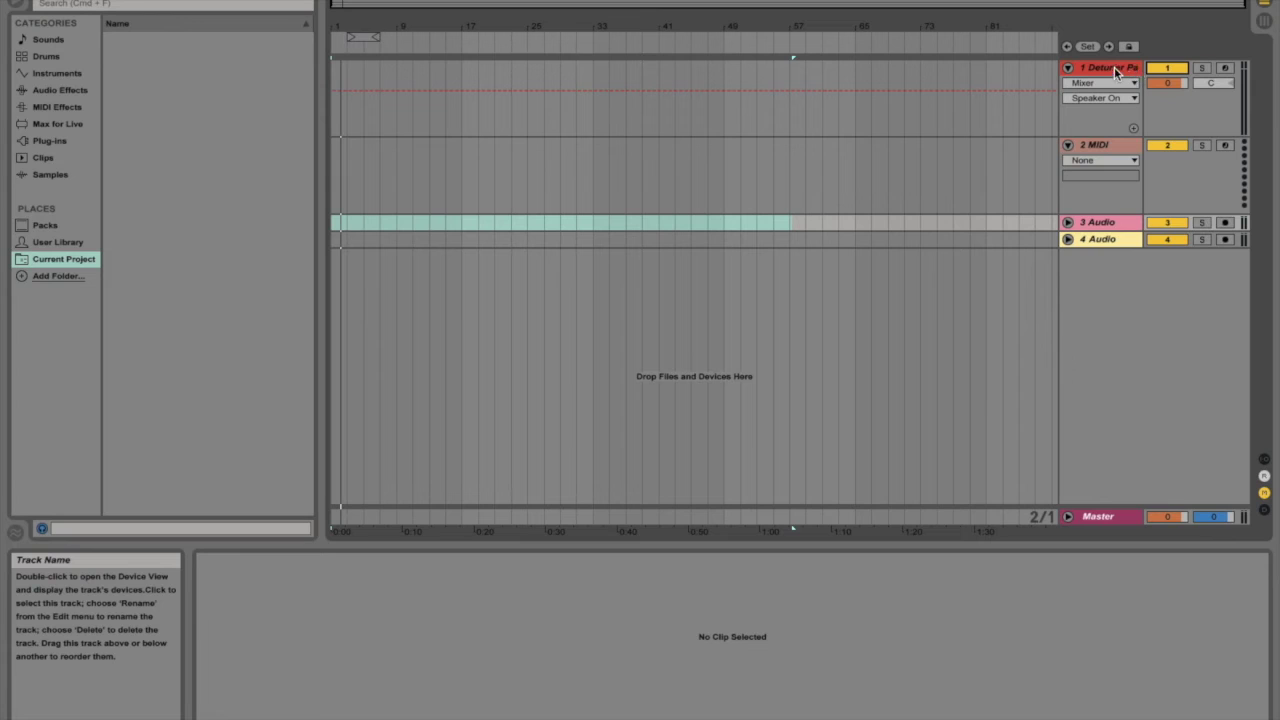
left_click(1163, 70)
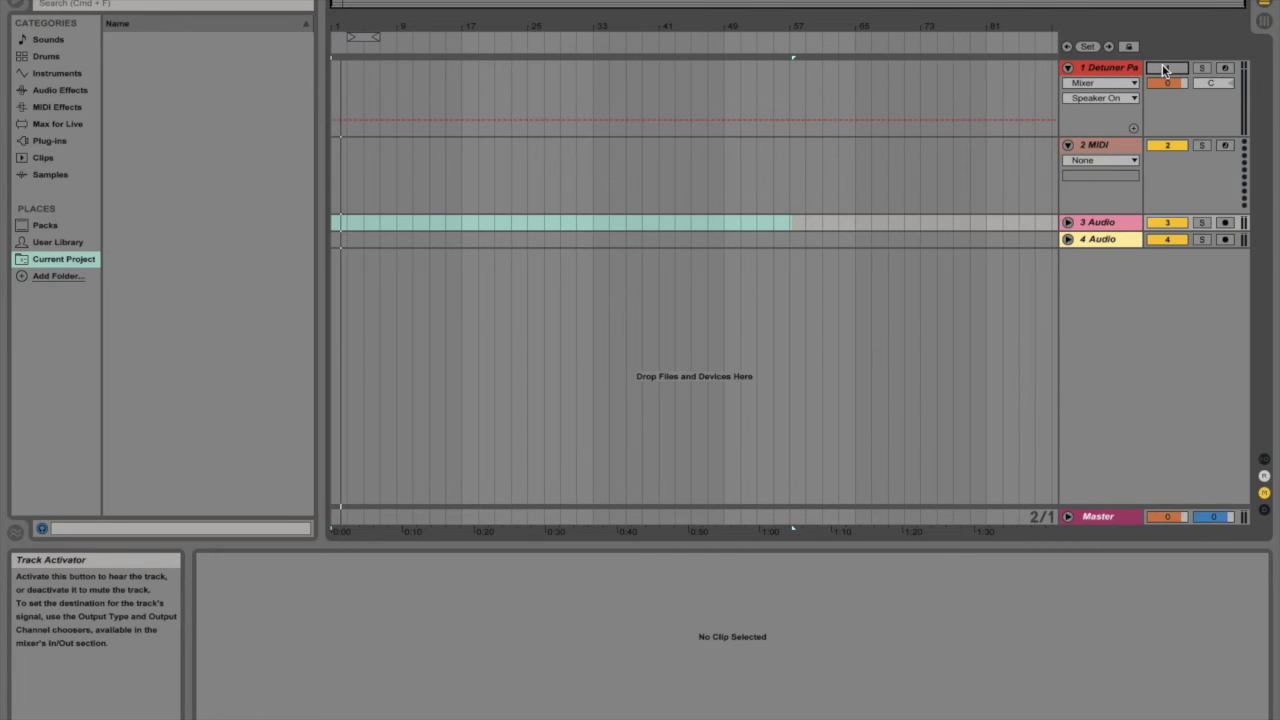
left_click(1163, 70)
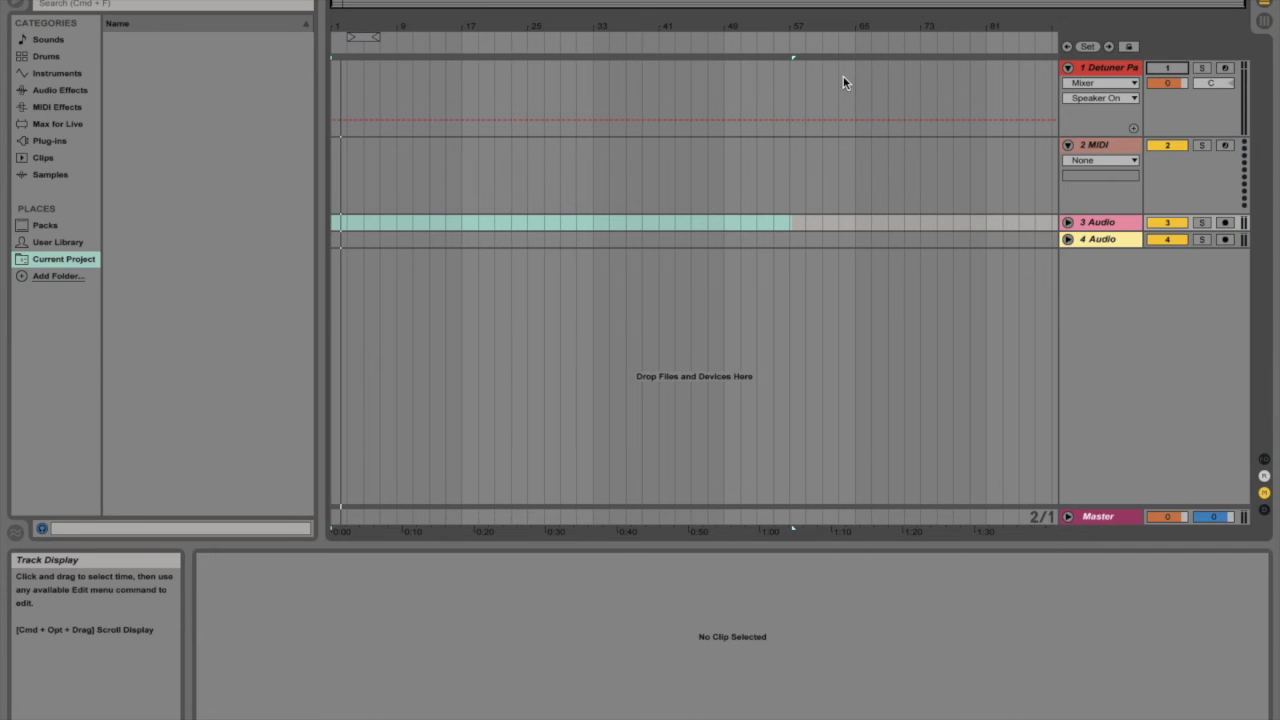
Show the MIDI Effects category and insert an empty MIDI clip from bar 1 to bar 9 on track 1.
left_click(47, 107)
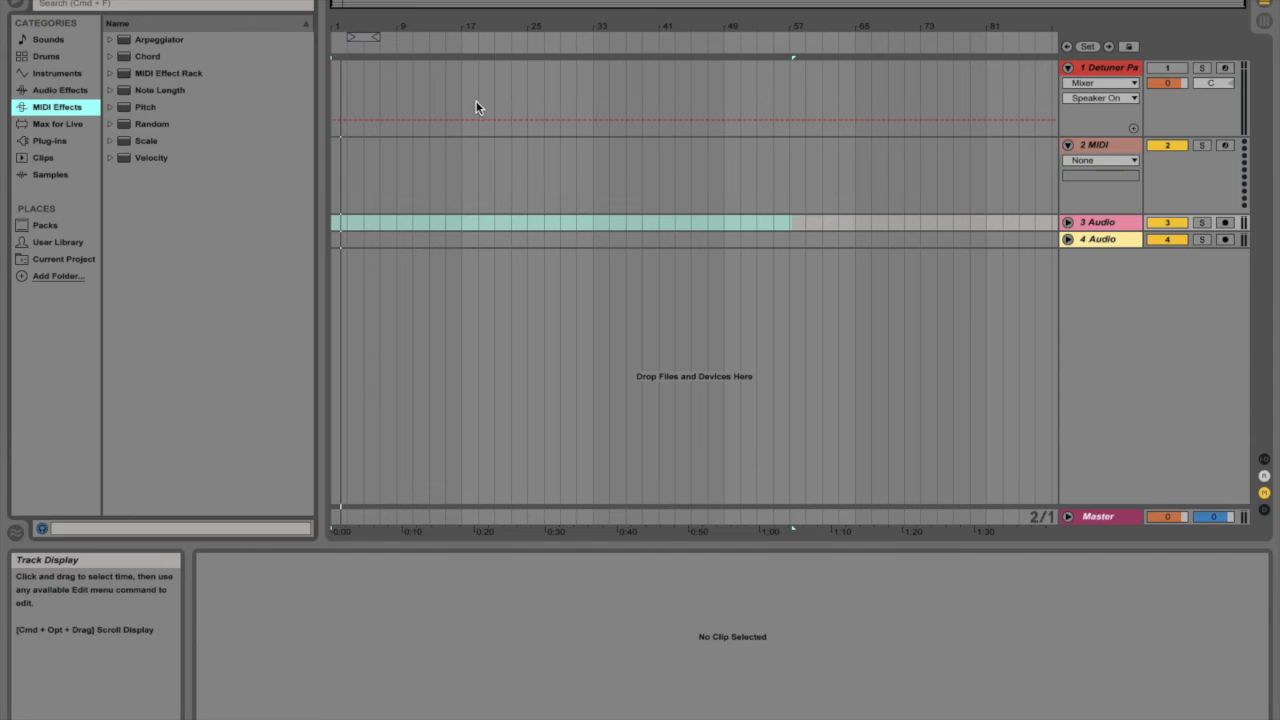
left_click_drag(333, 90, 392, 93)
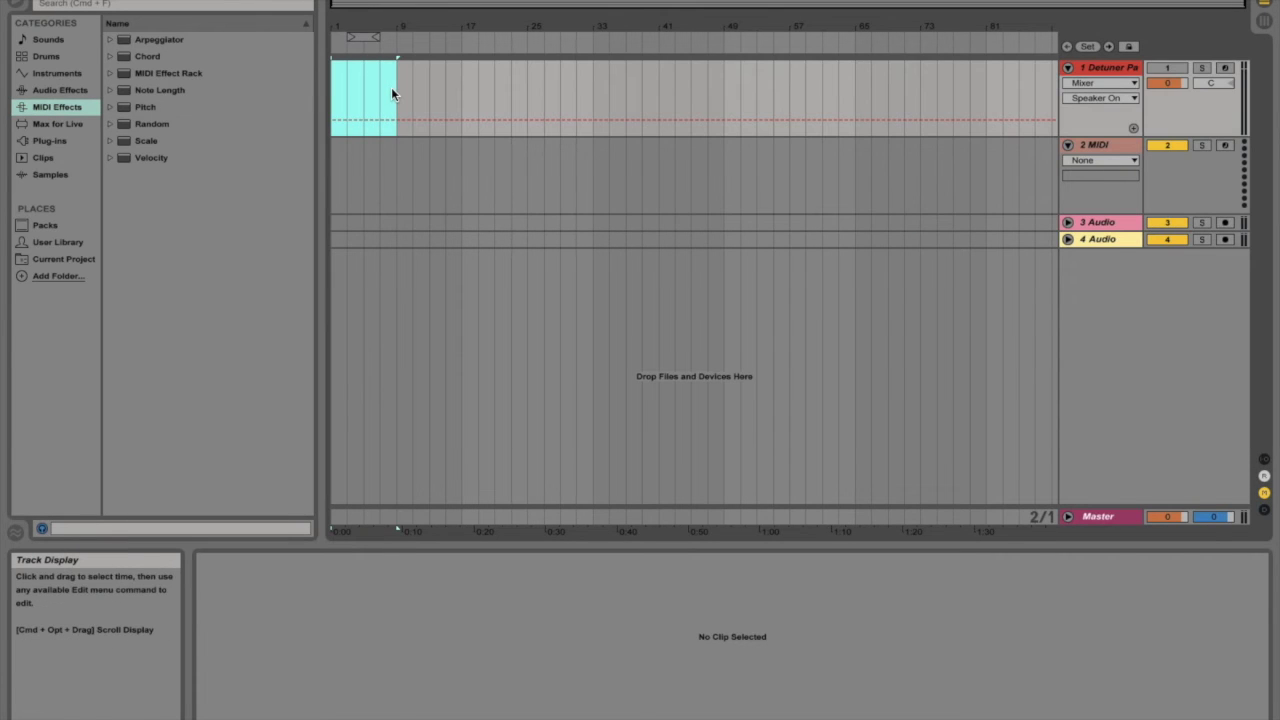
key("super+shift+m")
left_click_drag(525, 541, 446, 278)
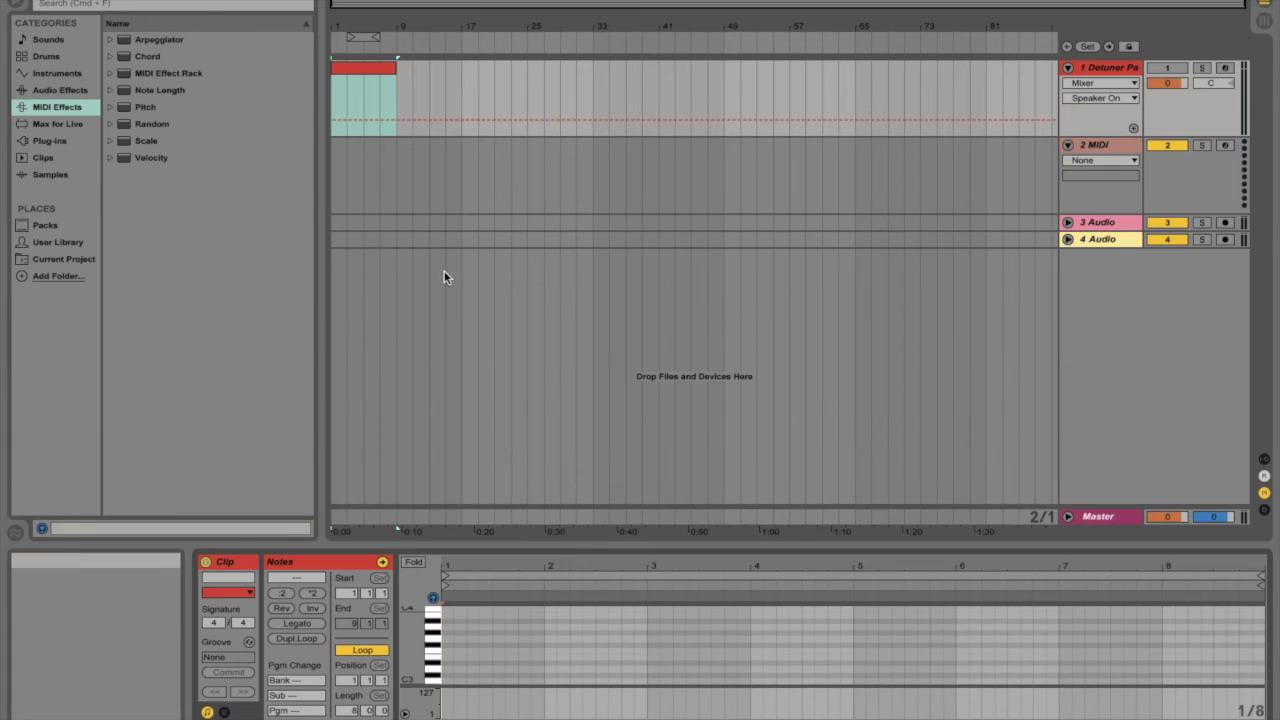
Delete the MIDI clip from the start of track 1 and clear the time selection.
left_click(370, 66)
key("Delete")
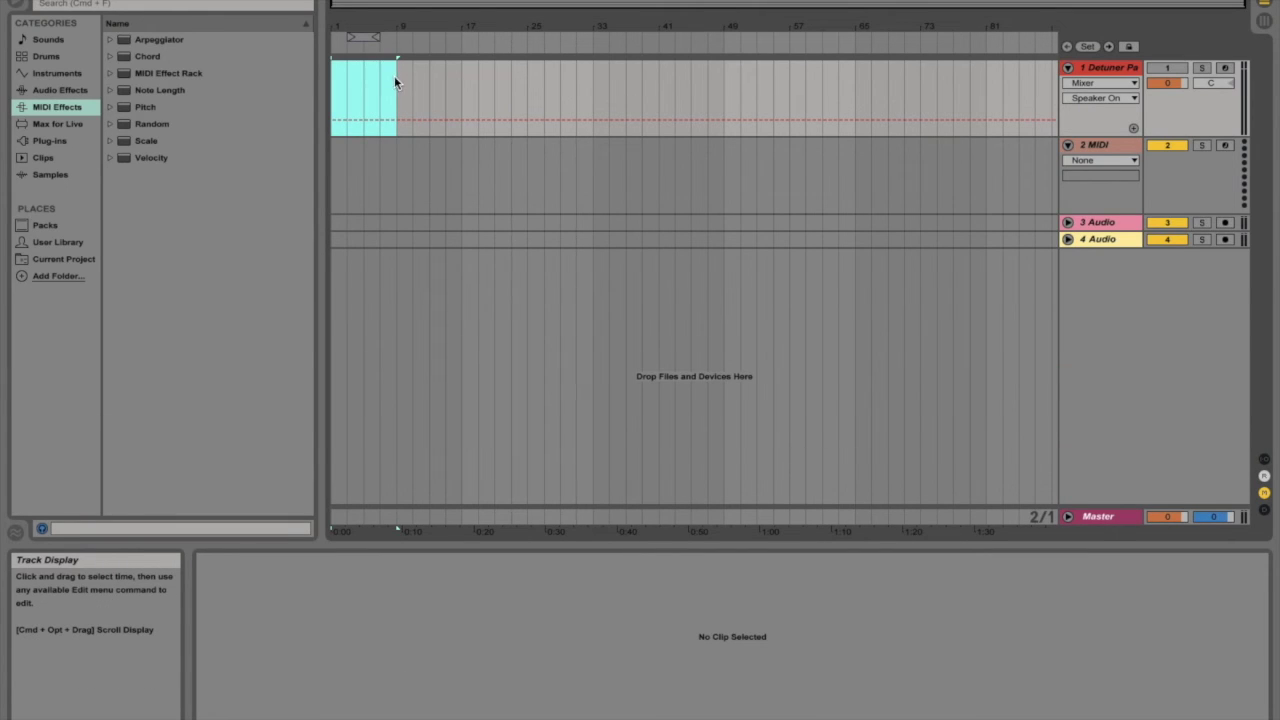
left_click(427, 78)
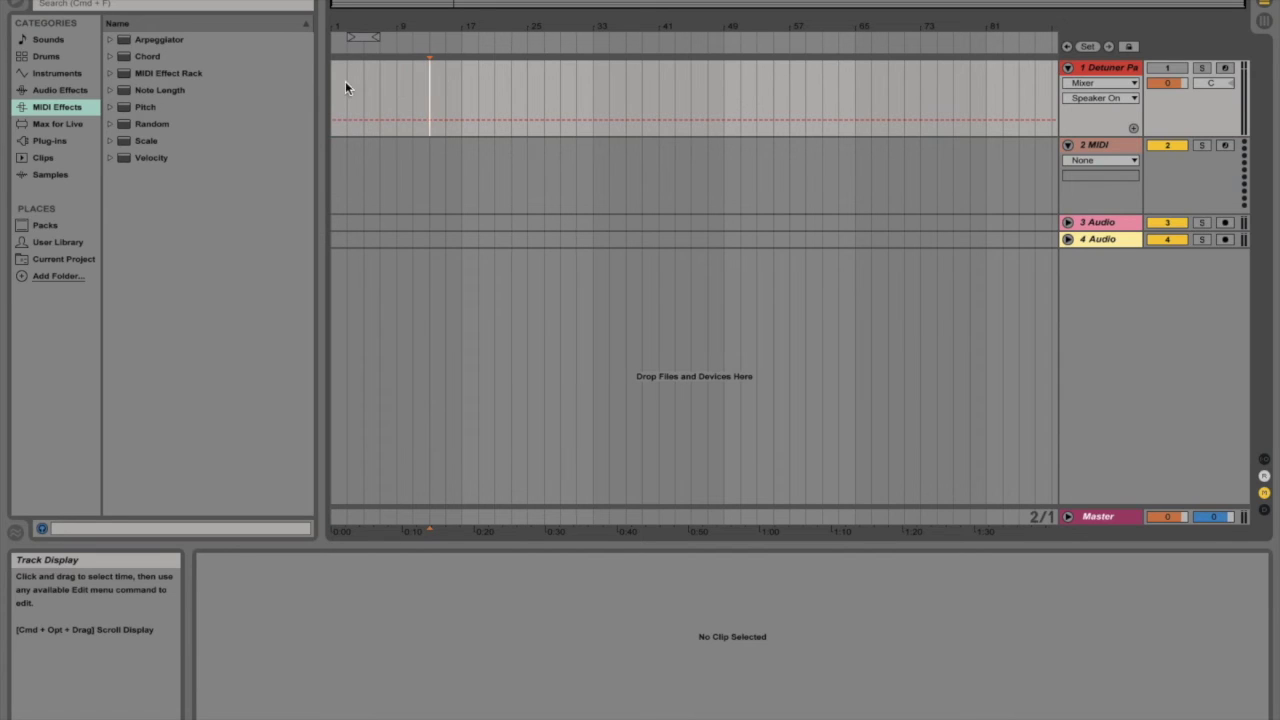
Review the editing and grid options for the first eight bars of track 1 and leave those bars selected.
left_click_drag(332, 86, 397, 100)
right_click(365, 94)
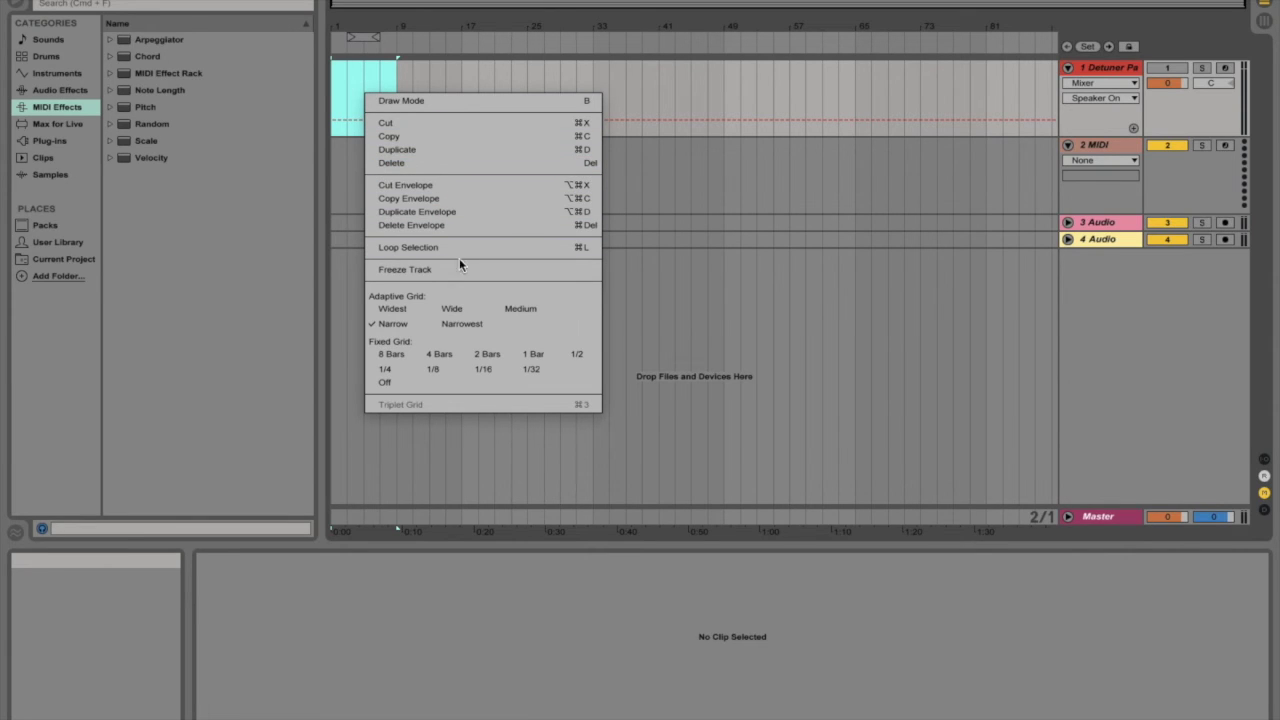
left_click(366, 77)
left_click_drag(333, 90, 397, 97)
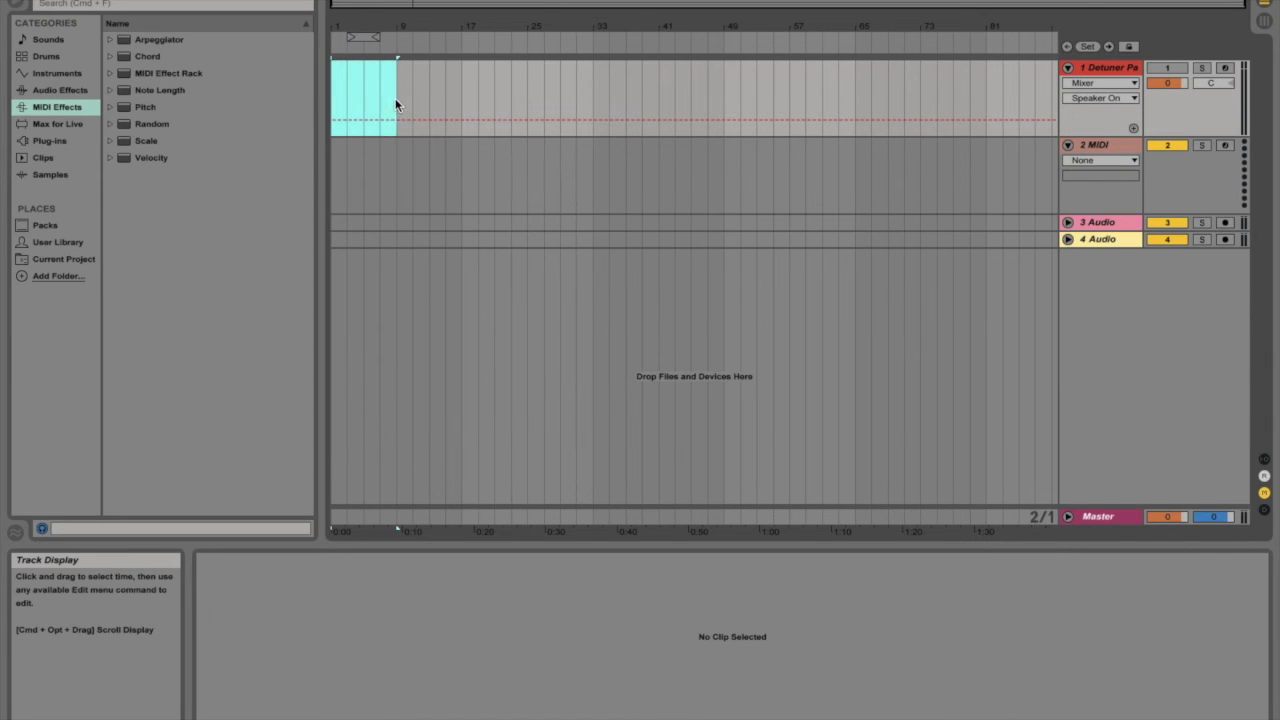
Reactivate track 1, select bar 1 to bar 17 on it and review the editing options for the selection.
right_click(386, 93)
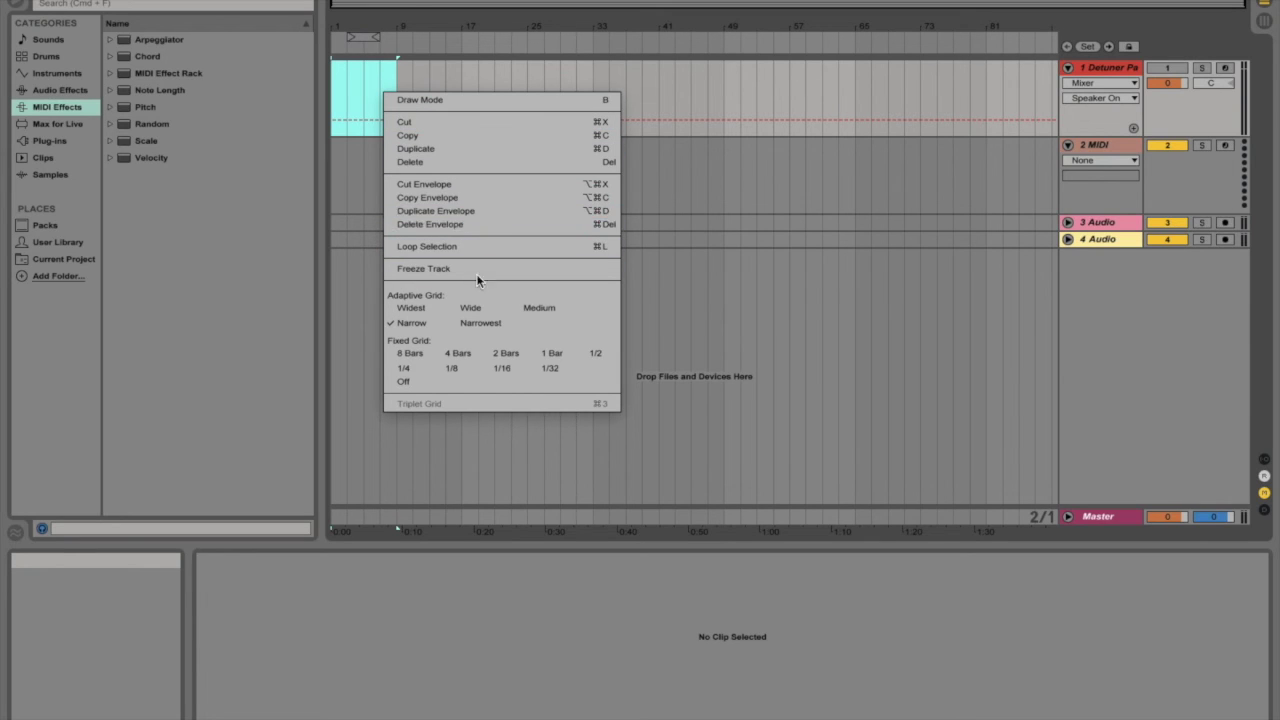
left_click(354, 79)
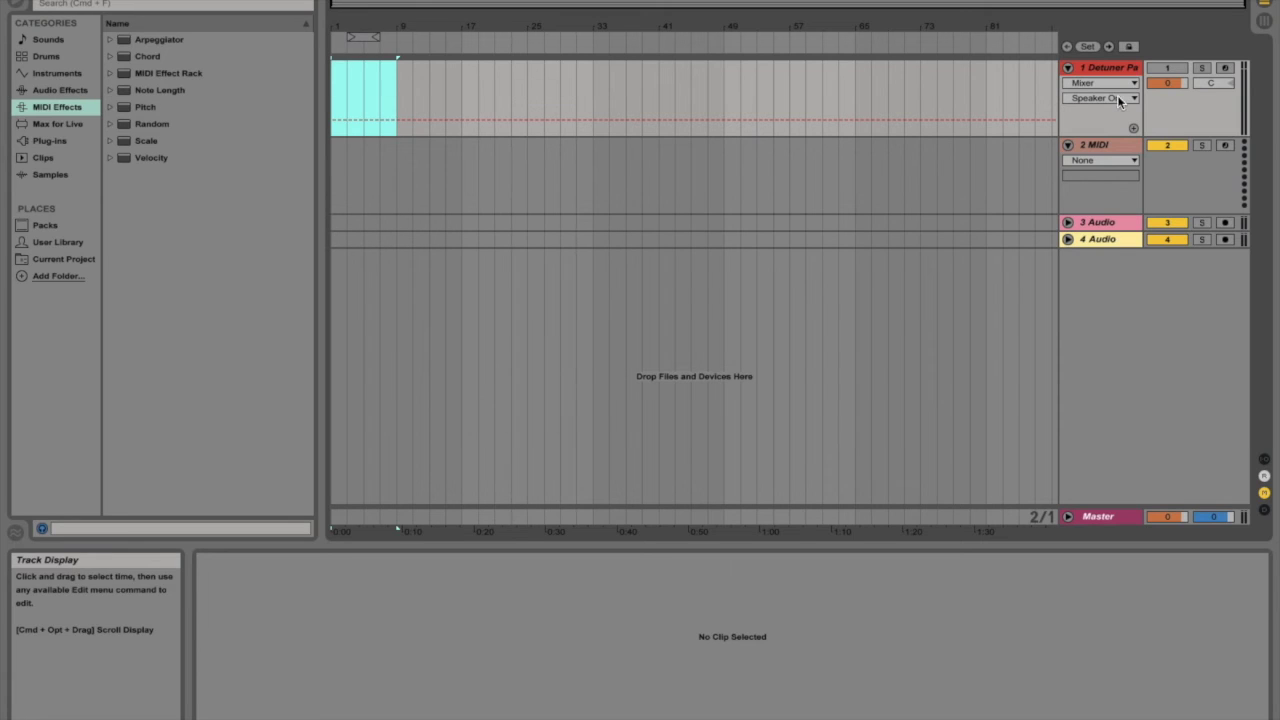
left_click(1167, 67)
left_click_drag(331, 72, 462, 86)
right_click(426, 82)
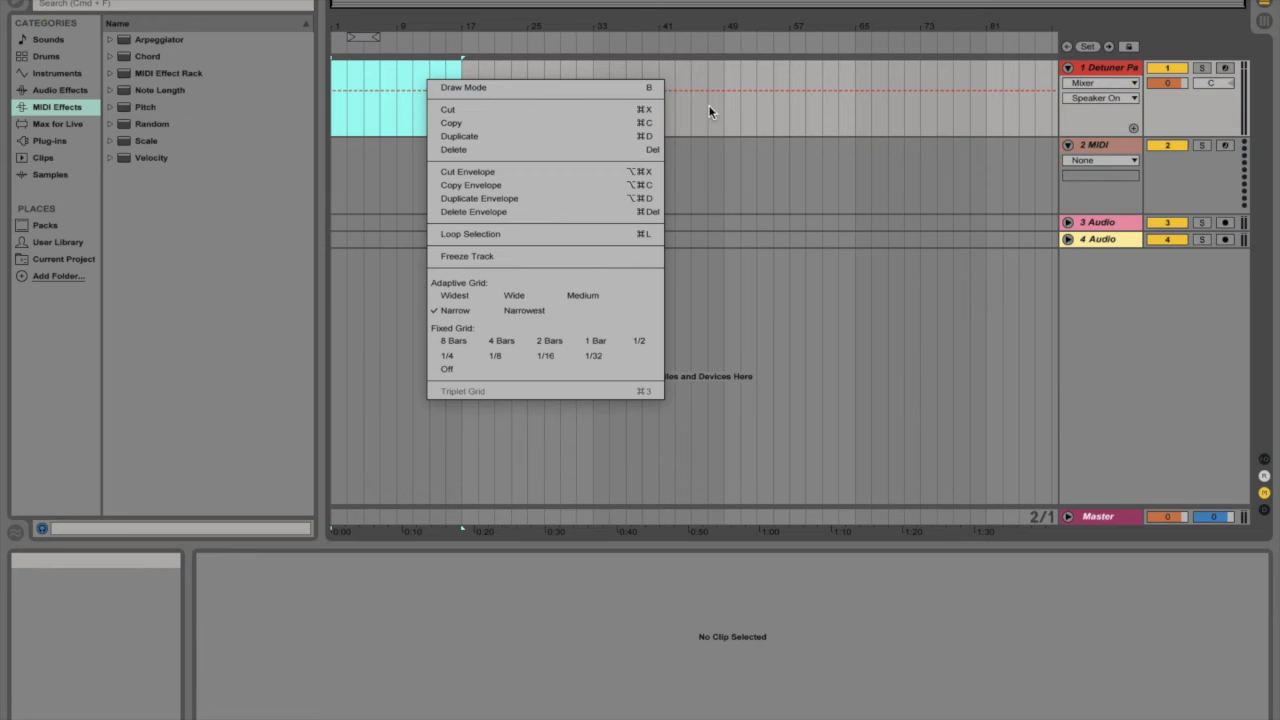
left_click(613, 88)
Set track 1's automation device selection to None so that the volume envelope is hidden.
left_click_drag(403, 78, 453, 79)
left_click(1100, 88)
left_click(1095, 90)
Insert a MIDI clip from bar 1 to bar 15 on track 1 and extend its end to bar 17.
left_click(353, 97)
left_click_drag(353, 97, 437, 100)
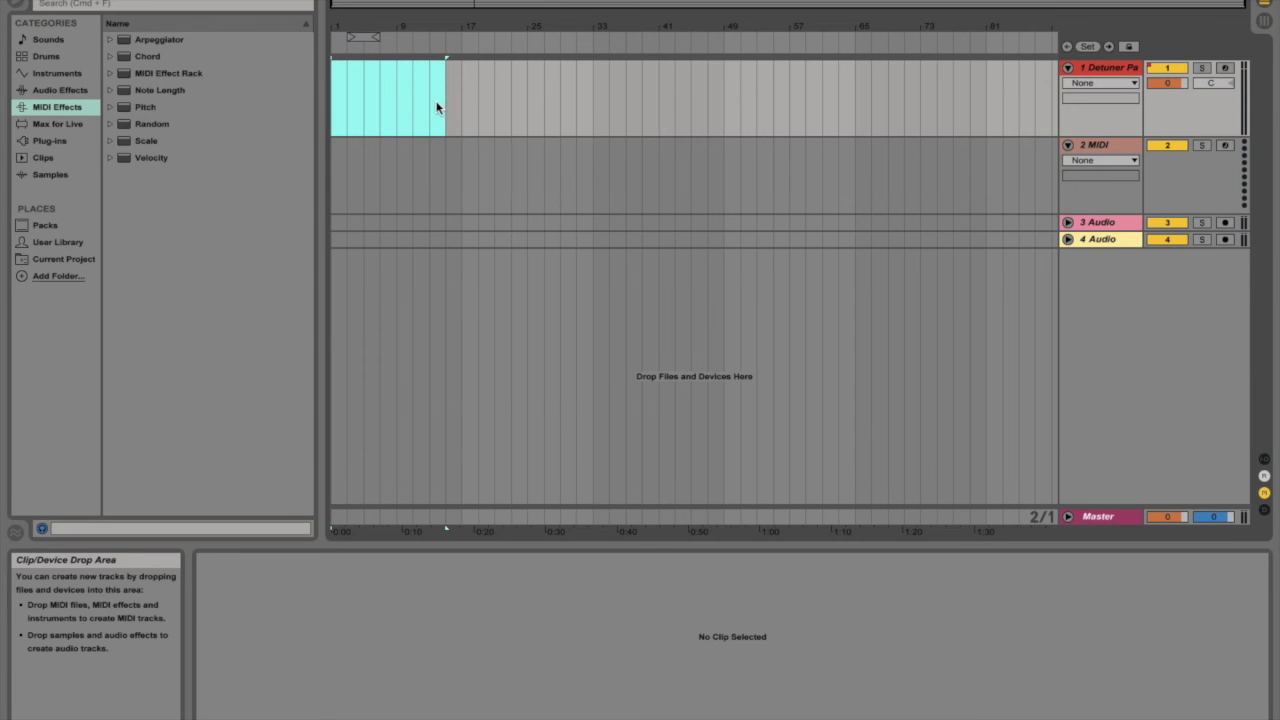
right_click(424, 99)
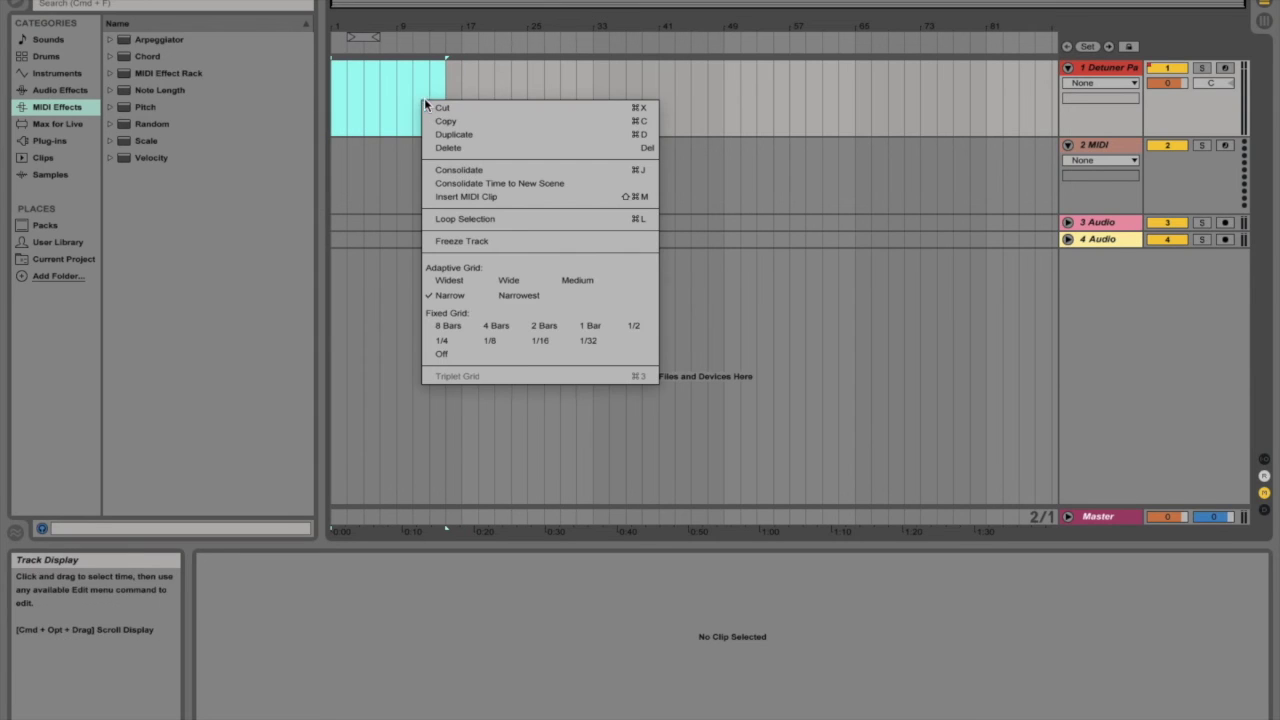
left_click(490, 196)
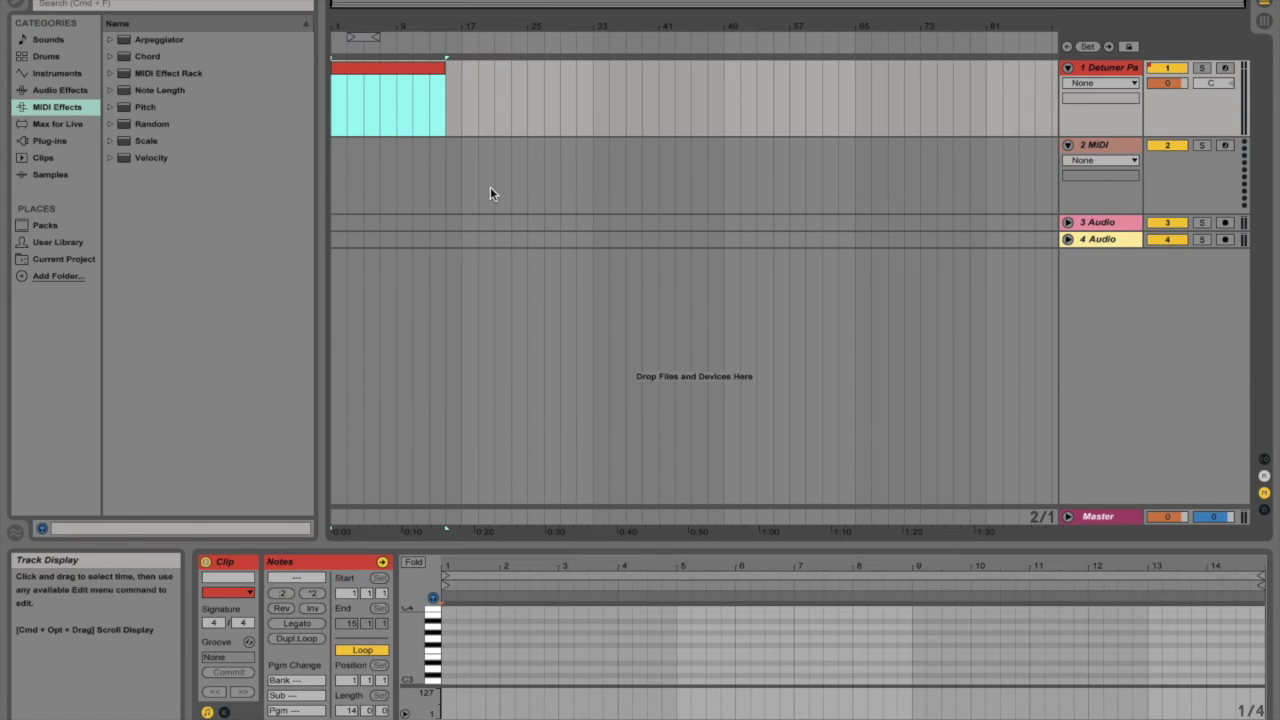
left_click(445, 71)
left_click_drag(445, 71, 461, 70)
Insert a second MIDI clip from bar 17 to bar 33 on track 1.
left_click(470, 84)
left_click_drag(470, 84, 593, 92)
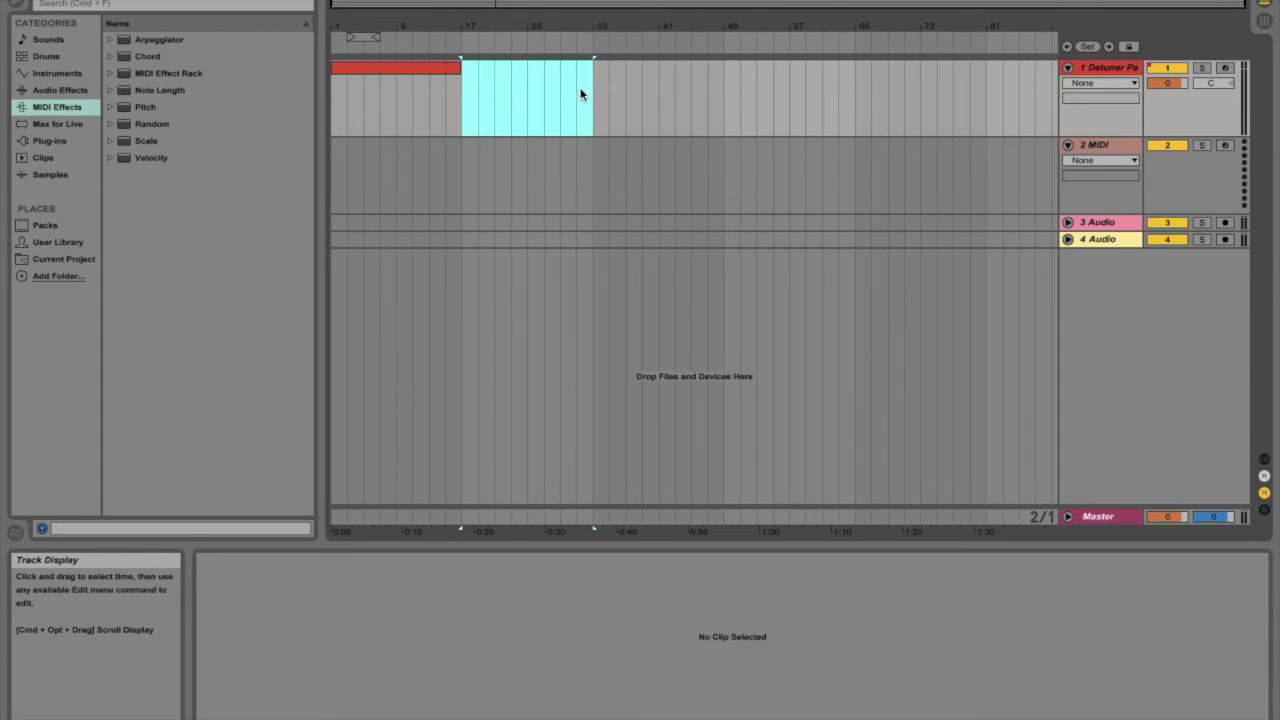
right_click(585, 93)
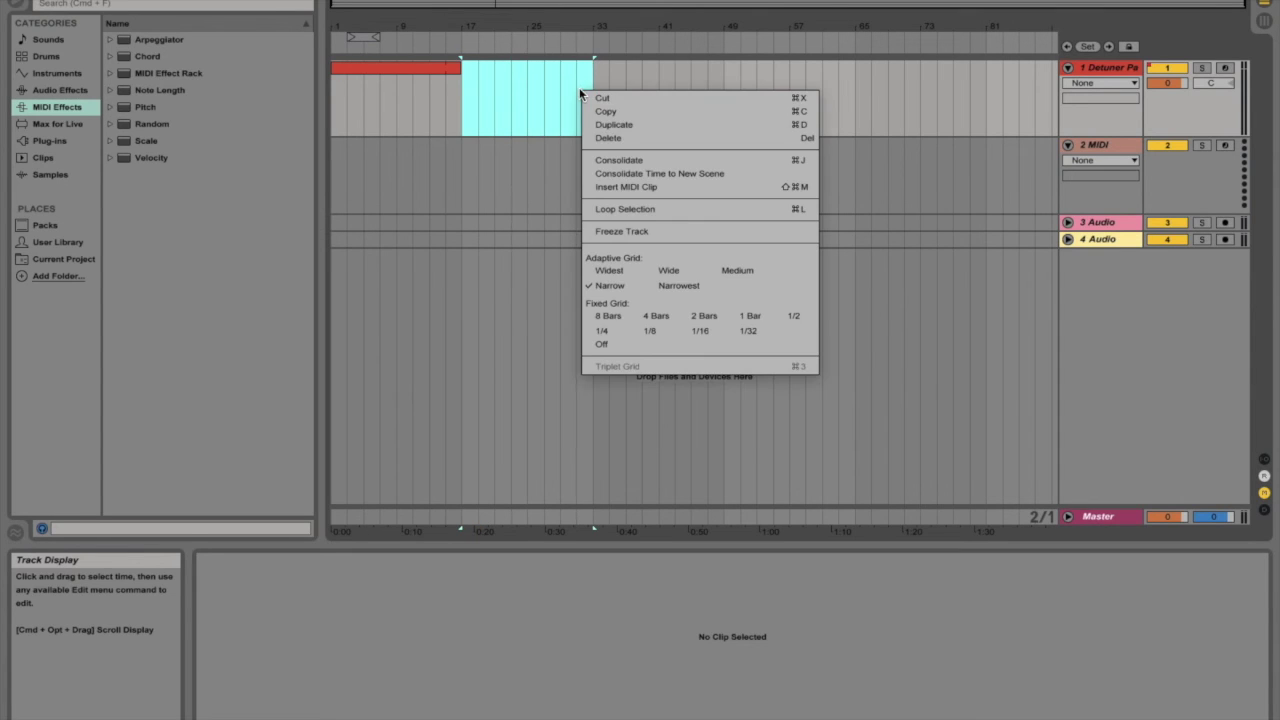
left_click(634, 186)
Delete both MIDI clips from track 1.
left_click(508, 63)
key("Delete")
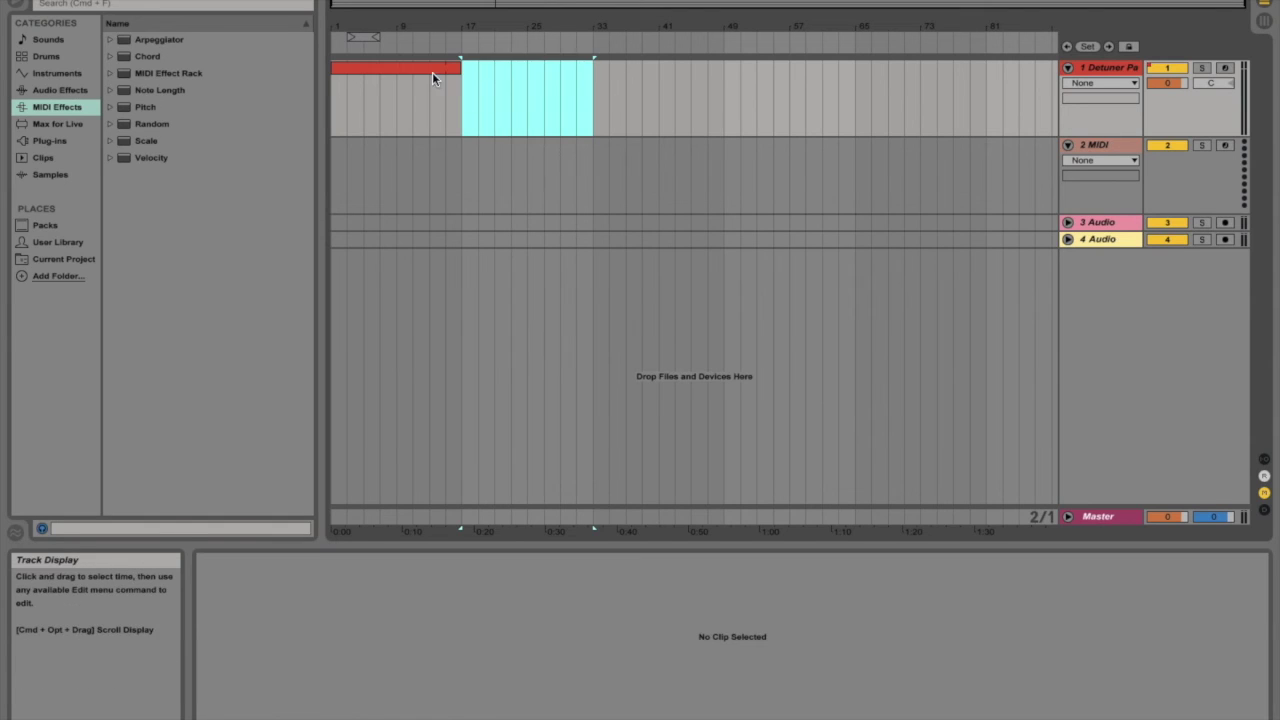
left_click(432, 72)
key("Delete")
Insert a MIDI clip from bar 1 to bar 17 on track 1 and enlarge its note editor.
left_click(337, 94)
left_click_drag(337, 94, 463, 93)
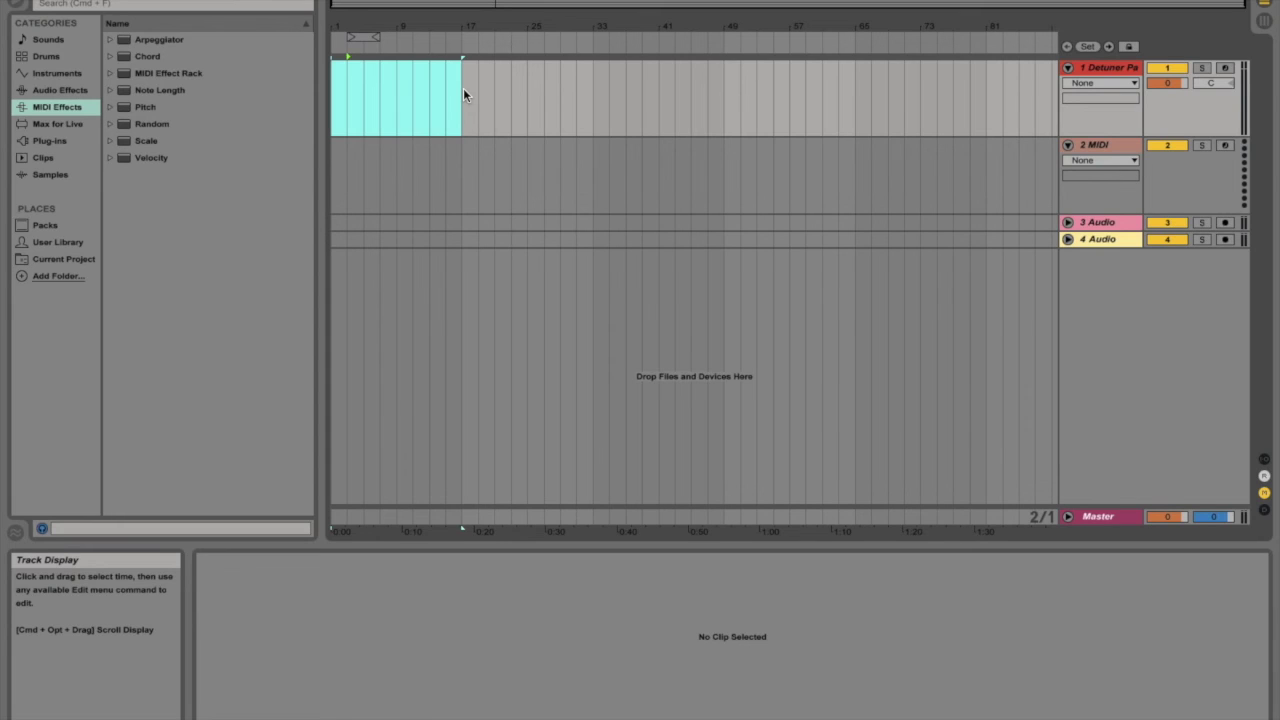
key("super+shift+m")
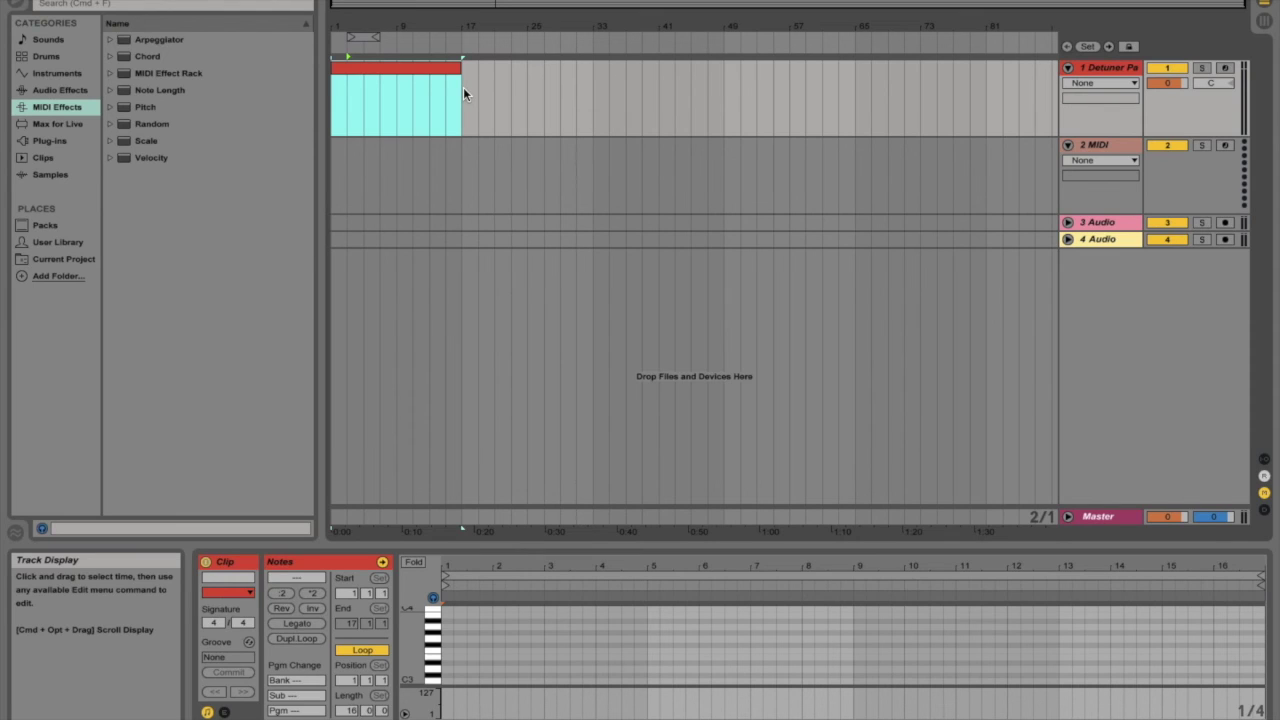
left_click(437, 67)
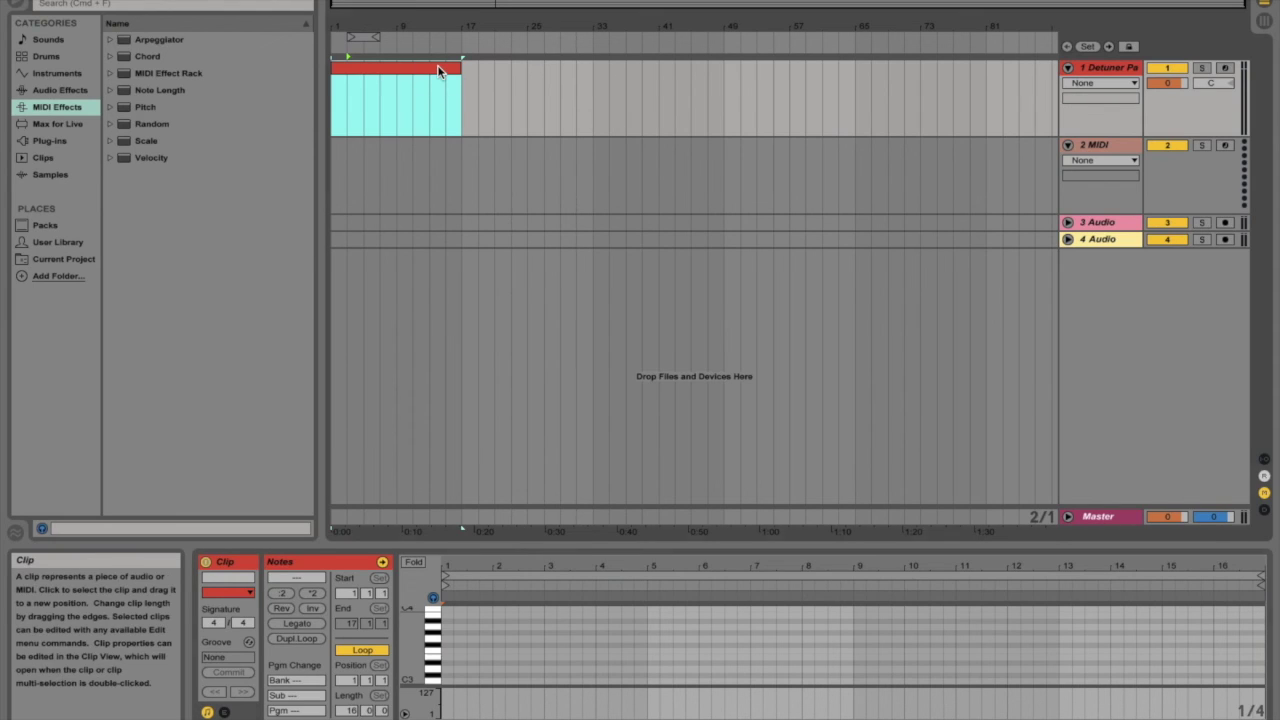
left_click_drag(674, 546, 704, 150)
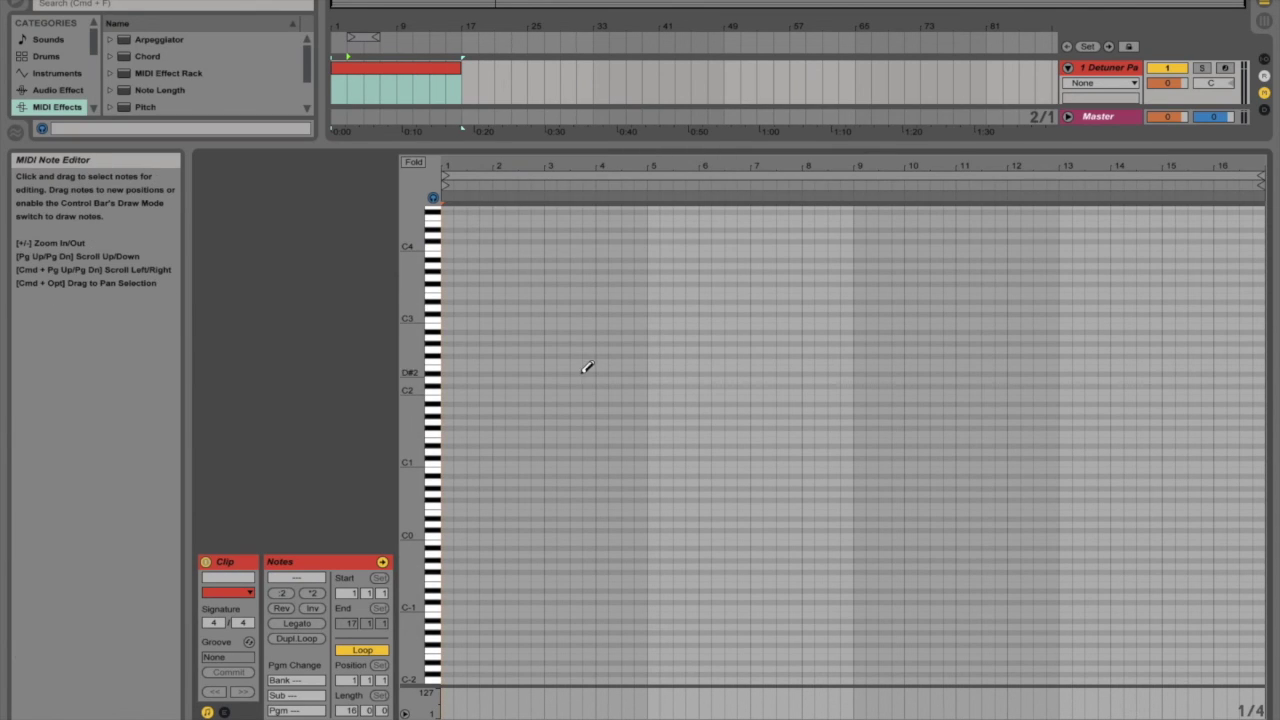
Draw a D2 note from bar 1 to bar 3 in the clip and duplicate it twice.
left_click(447, 383)
mouse_move(447, 383)
left_mouse_down()
mouse_move(851, 389)
mouse_move(621, 394)
mouse_move(874, 381)
mouse_move(508, 372)
mouse_move(544, 378)
left_mouse_up()
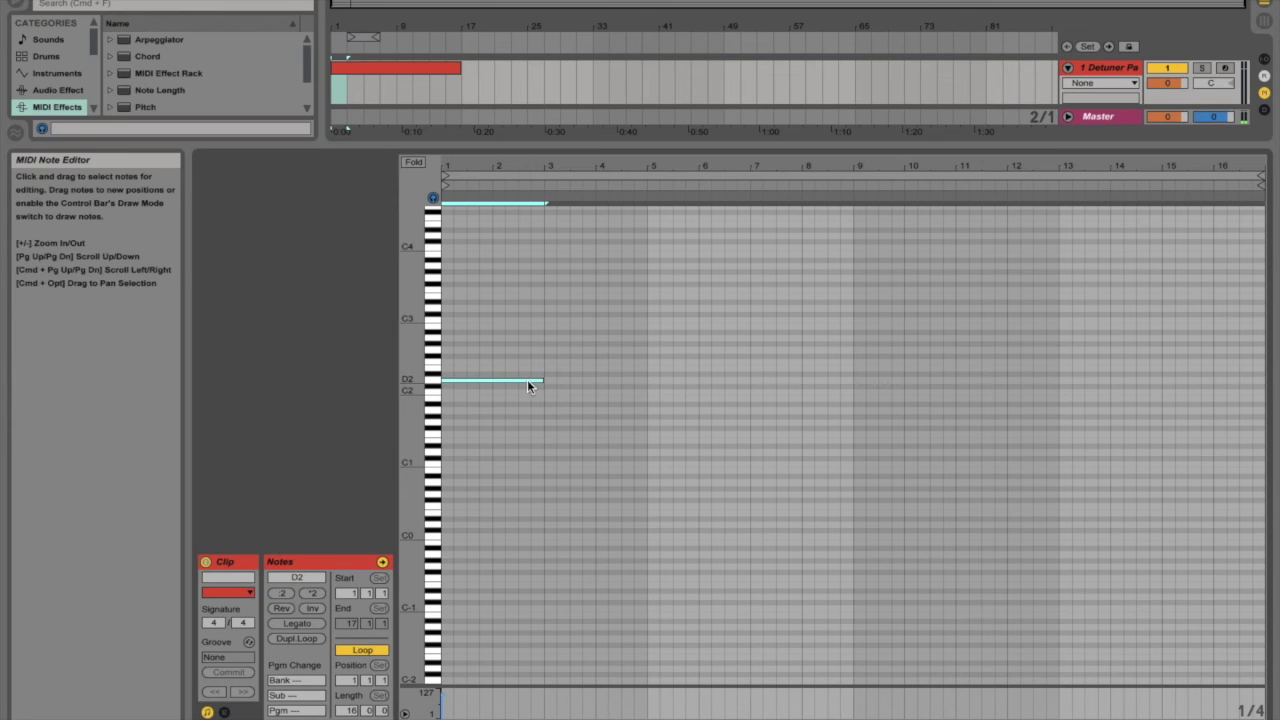
left_click(527, 381)
right_click(527, 381)
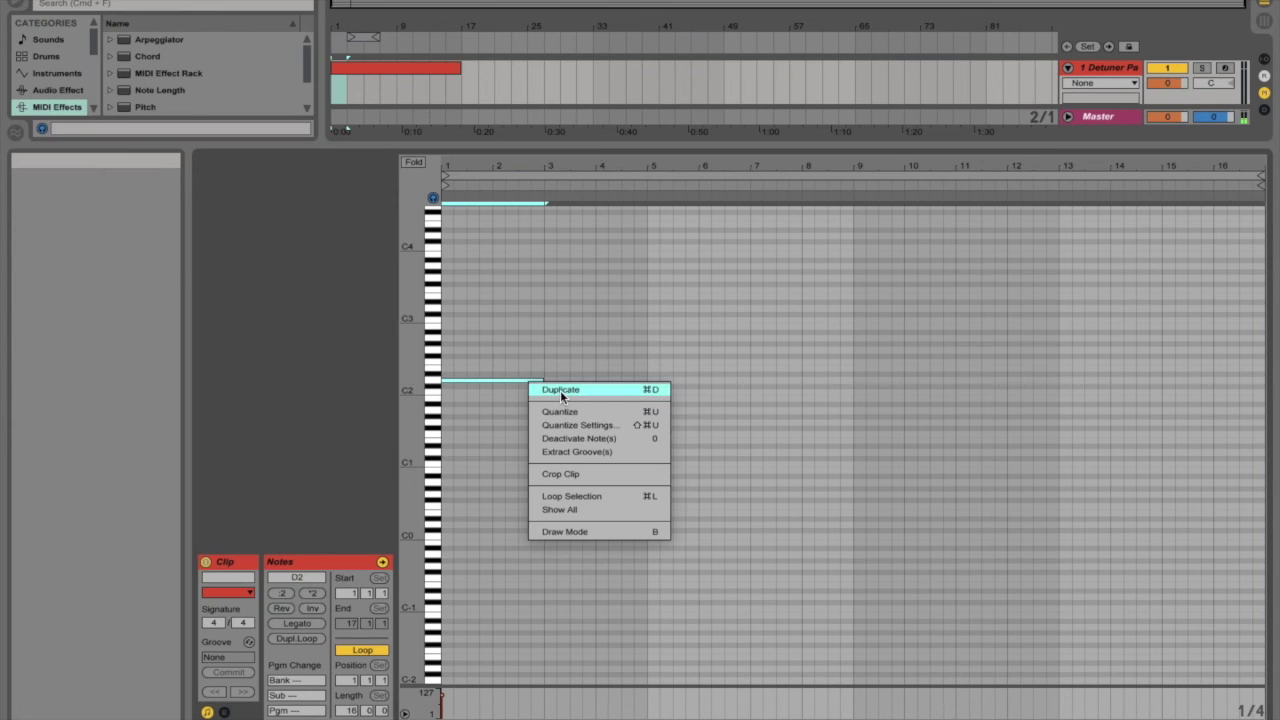
left_click(561, 391)
right_click(577, 379)
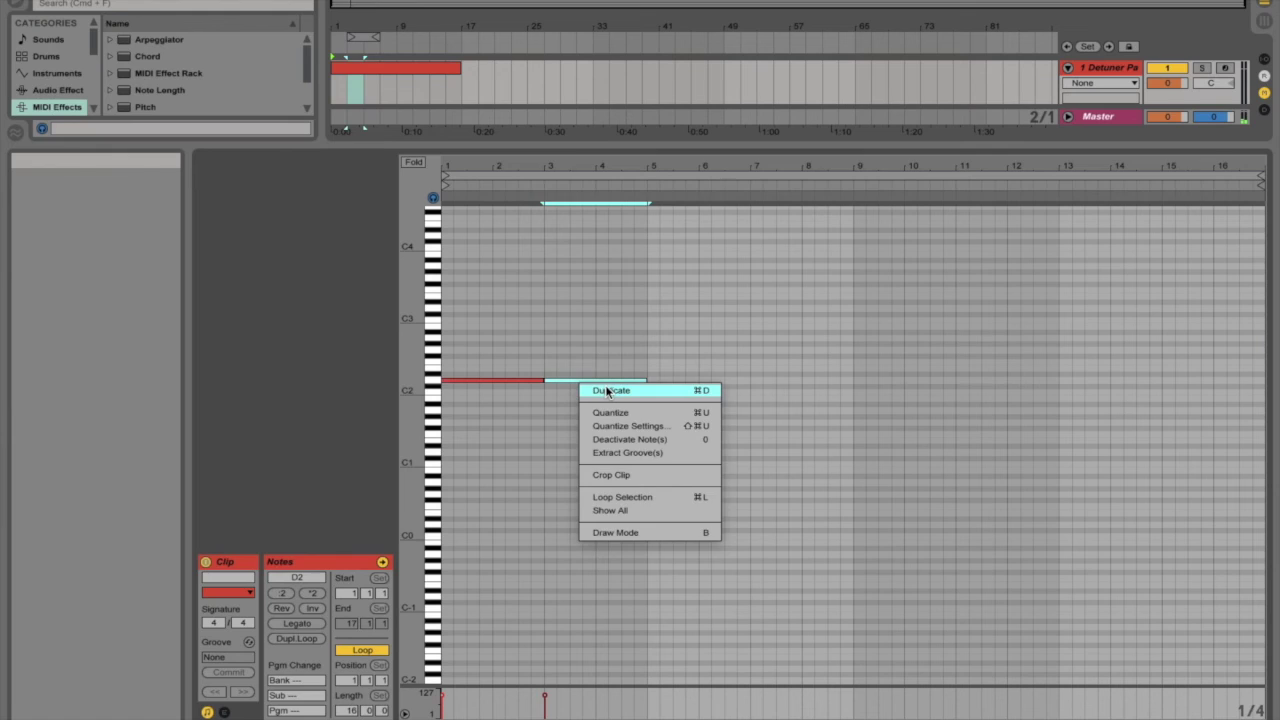
left_click(603, 389)
Select all three D2 notes in the clip and delete them.
mouse_move(681, 377)
left_mouse_down()
mouse_move(690, 349)
mouse_move(699, 380)
left_mouse_up()
left_click(692, 353)
left_click(569, 379, "shift")
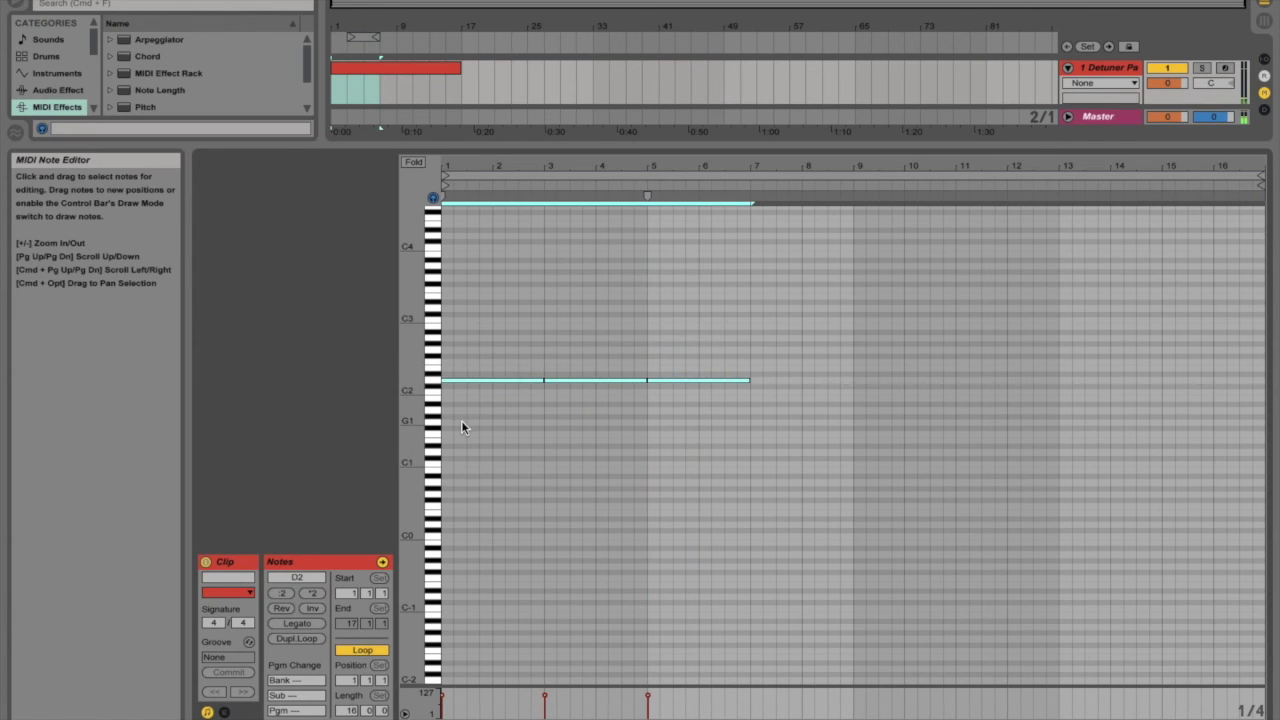
key("Delete")
Shrink the note editor to its former height and delete the empty MIDI clip from track 1.
left_click_drag(629, 145, 605, 546)
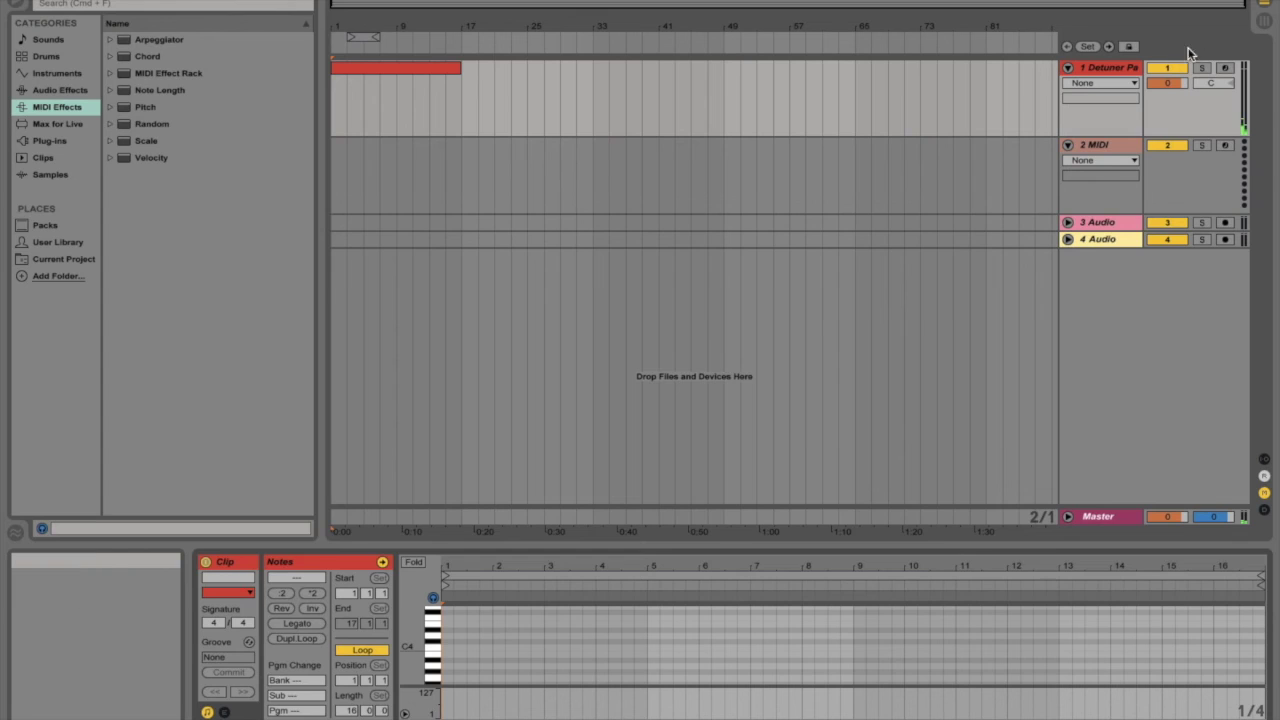
left_click(439, 71)
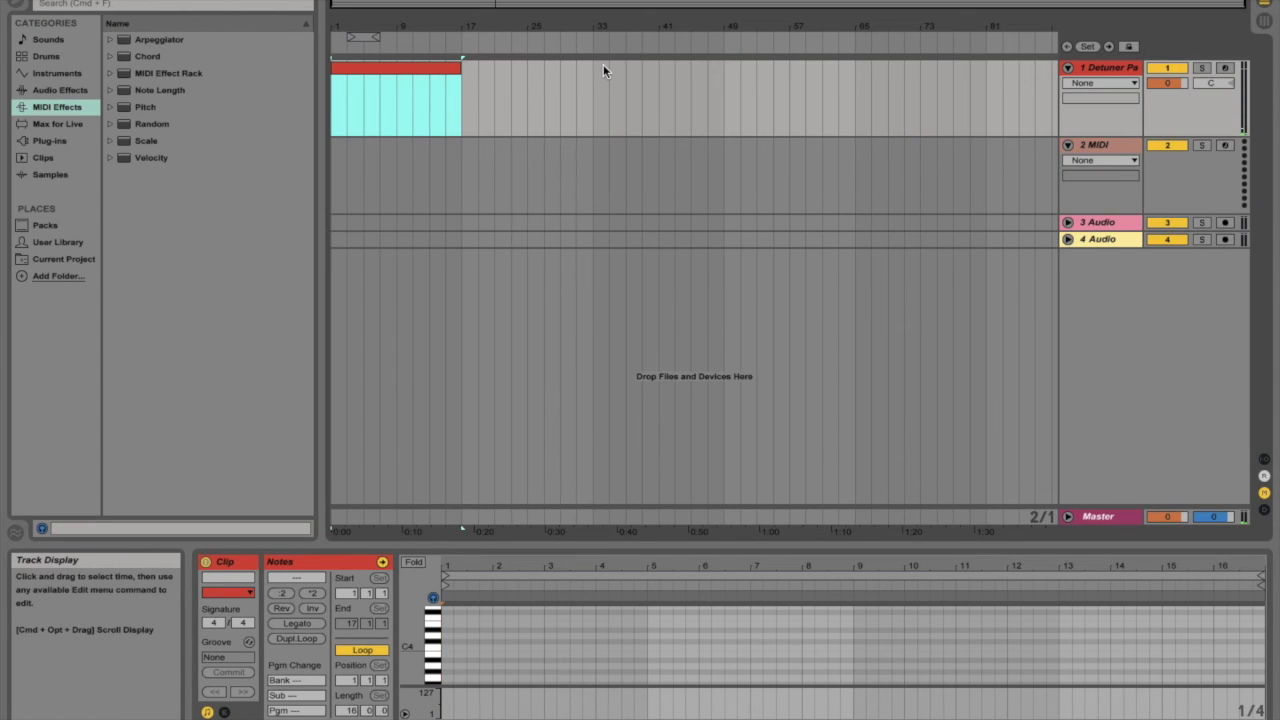
key("Delete")
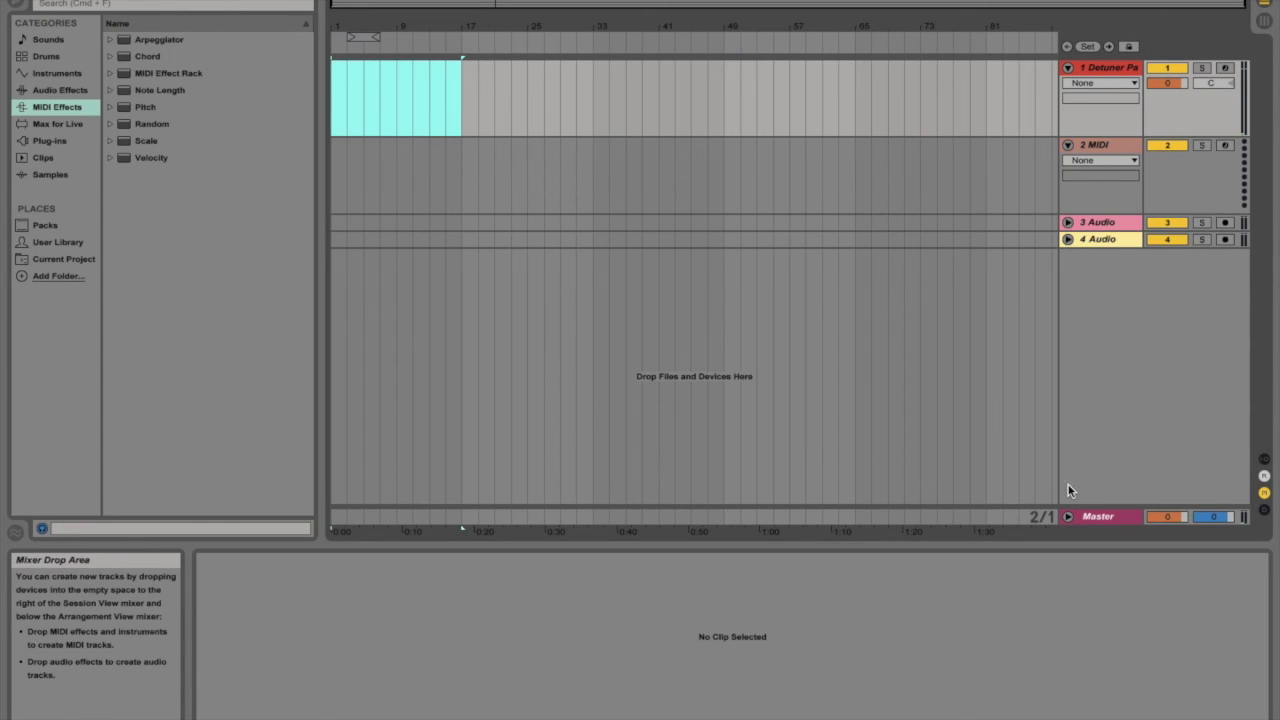
Unfold the Master track, examine its device area and Track Volume control, and fold it again.
left_click(1071, 516)
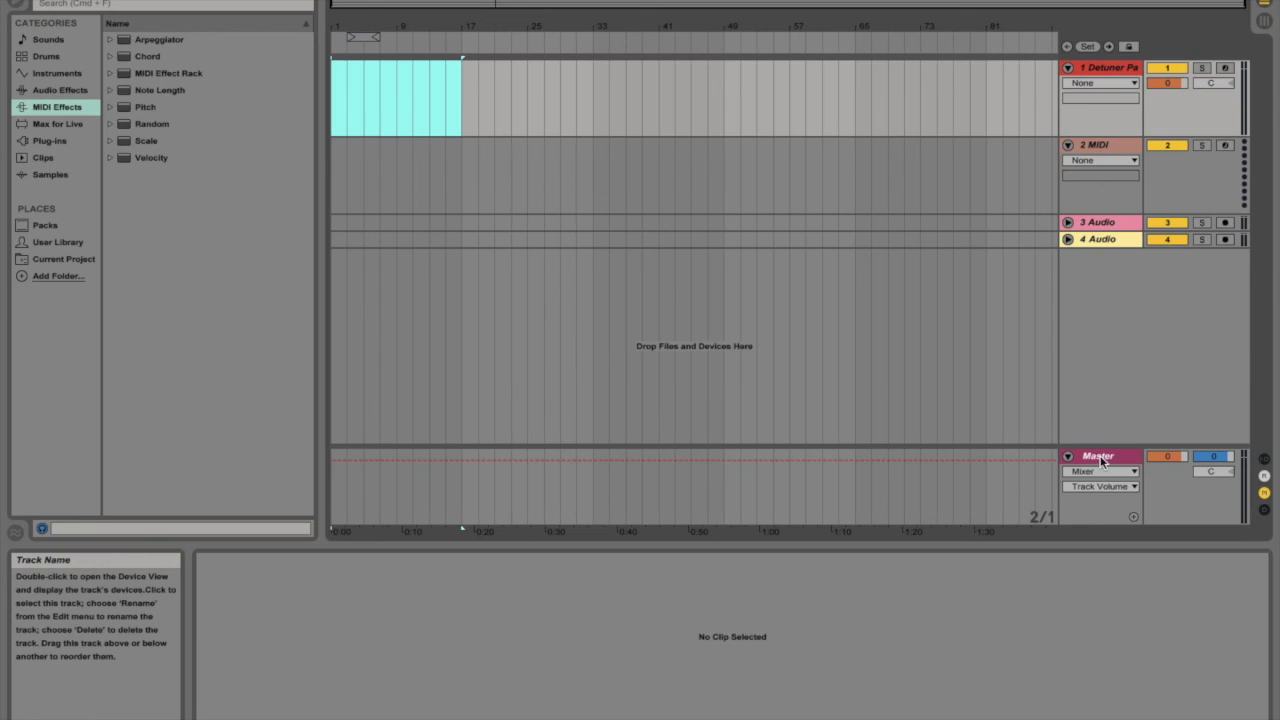
left_click(1101, 459)
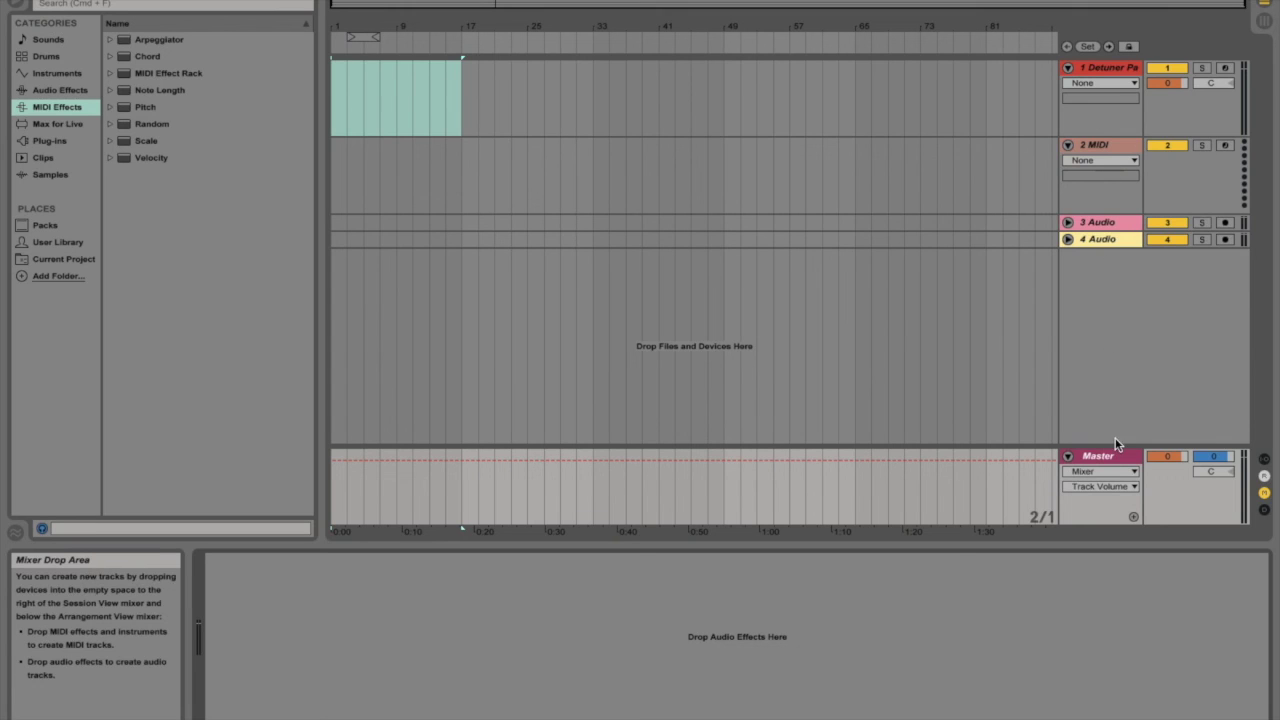
left_click(1104, 455)
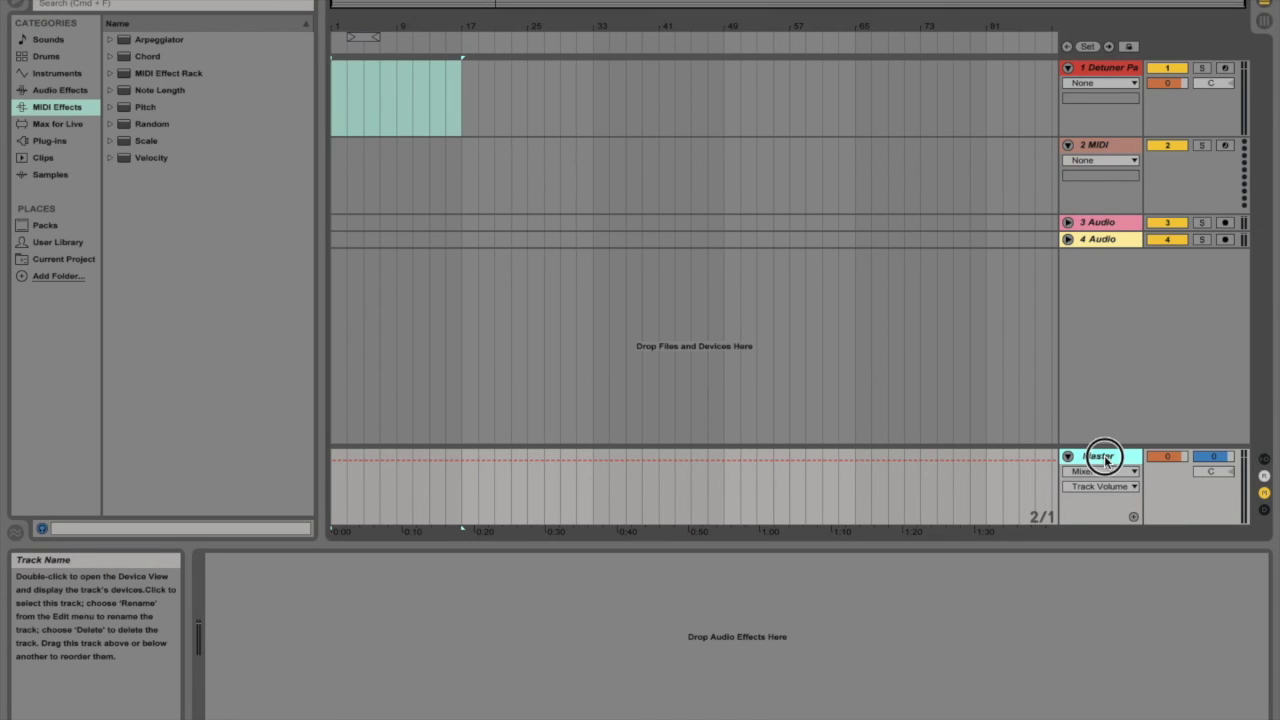
left_click(1177, 456)
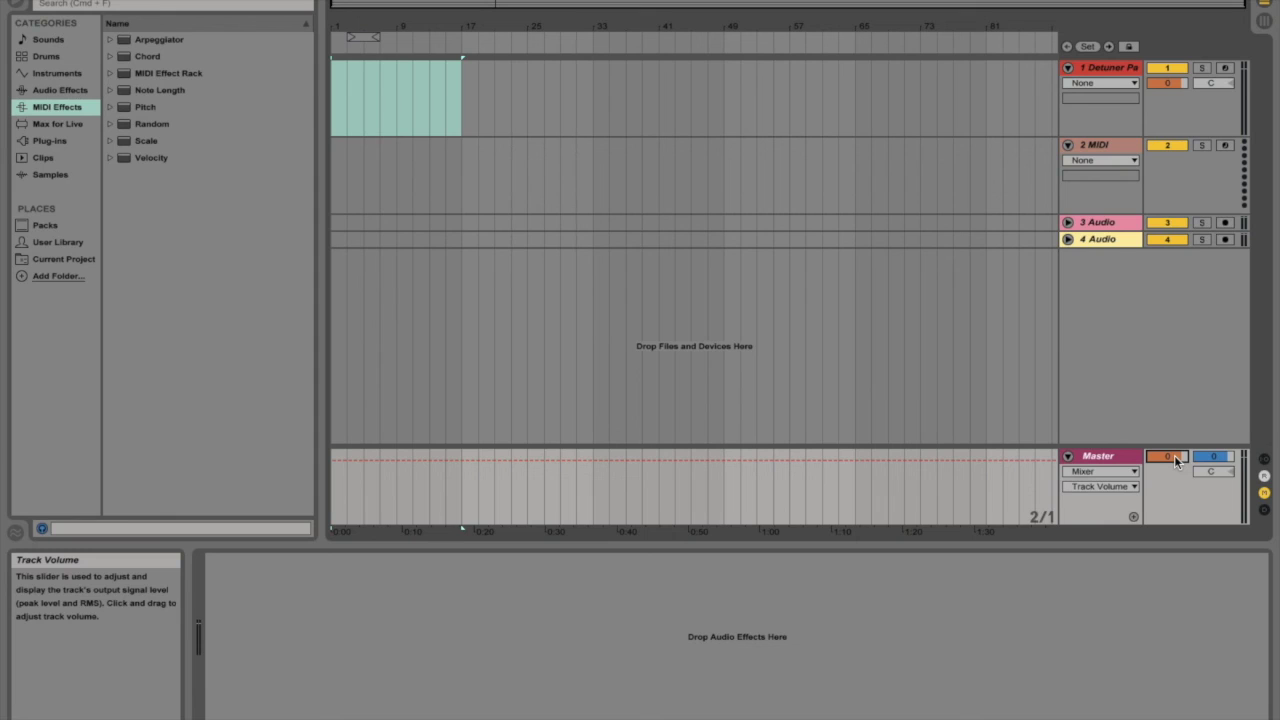
left_click(1100, 456)
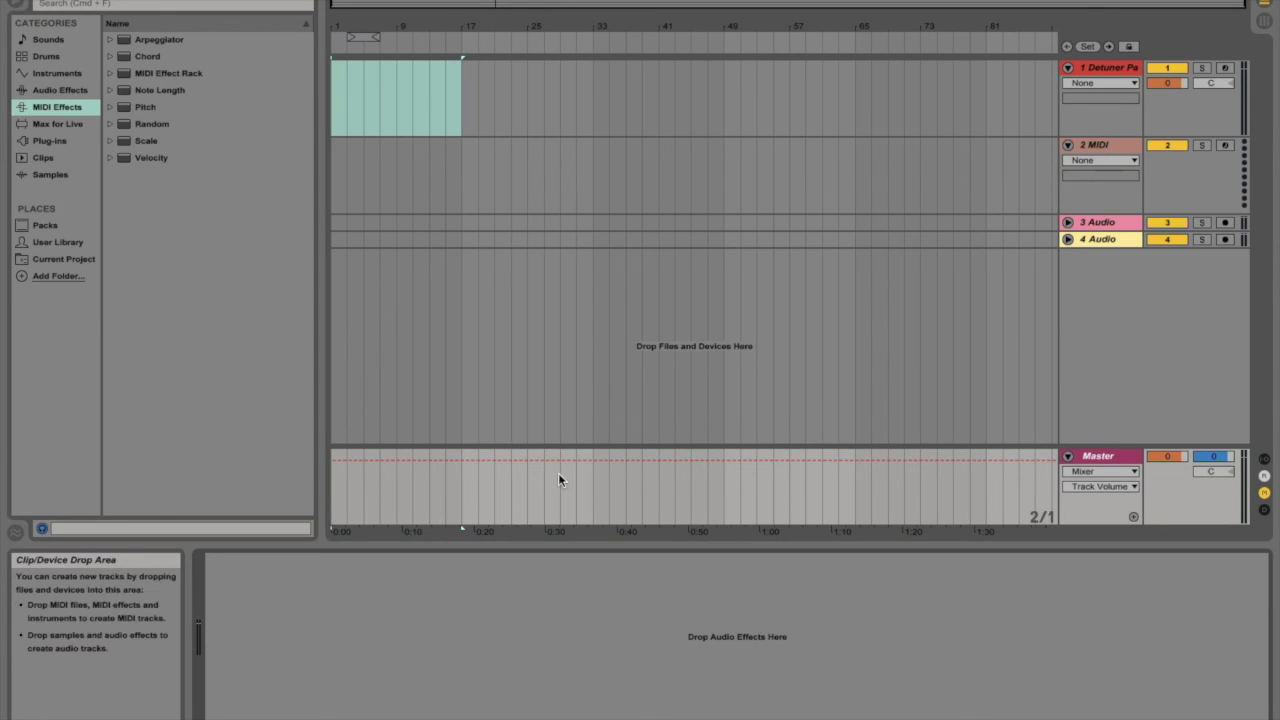
left_click(1067, 457)
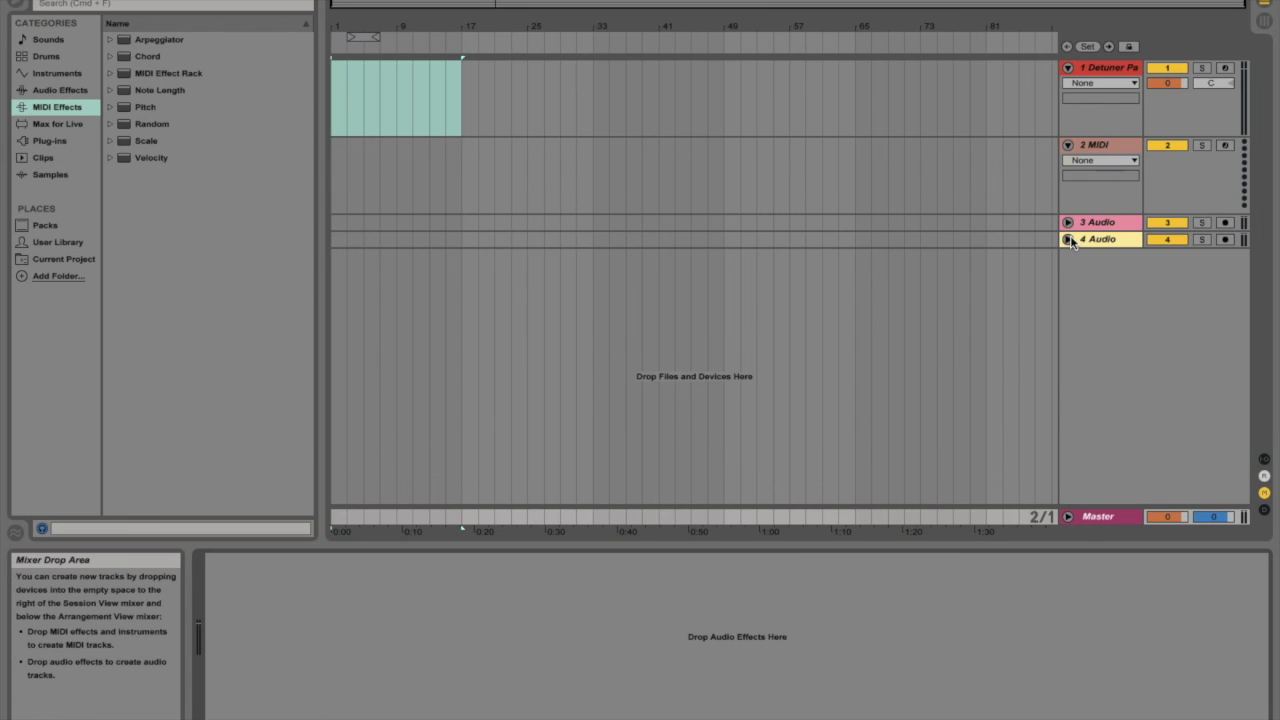
Fold the first two tracks, then show the Session View and return to the Arrangement View.
left_click(1068, 145)
left_click(1068, 68)
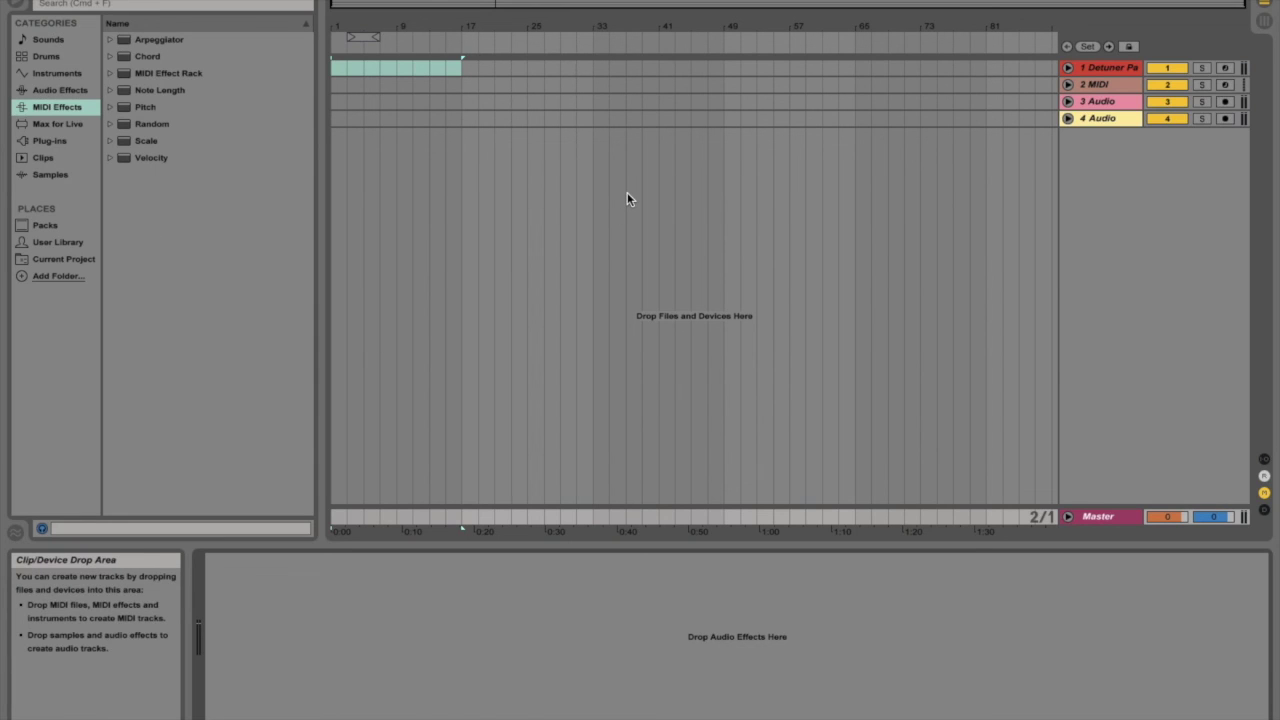
key("Tab")
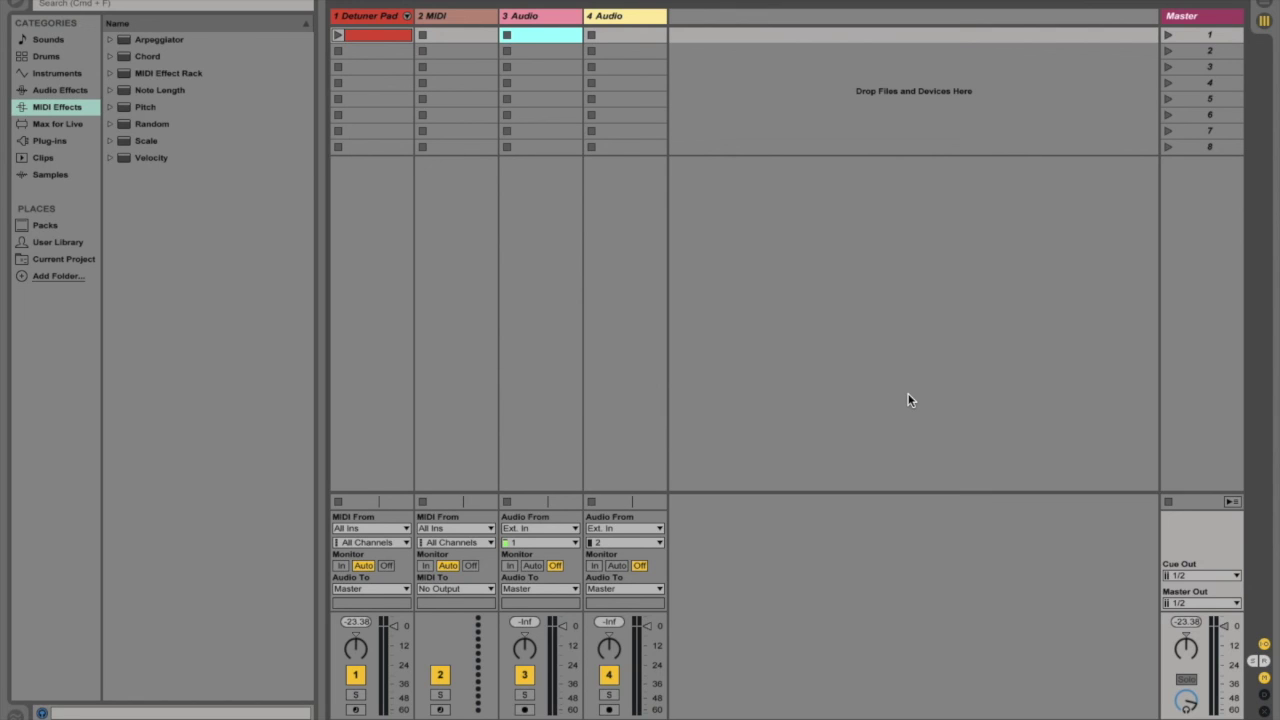
left_click(1264, 5)
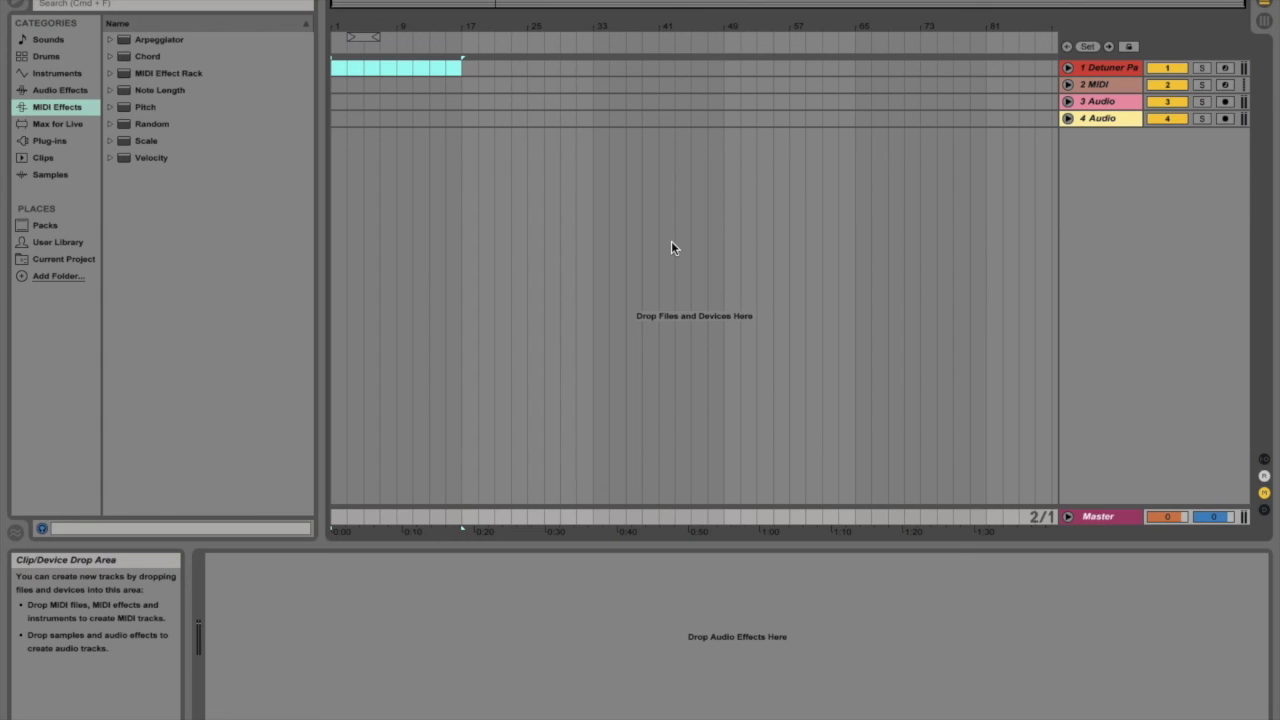
Unfold and refold tracks 1 and 2 to demonstrate the track fold control.
left_click(1067, 67)
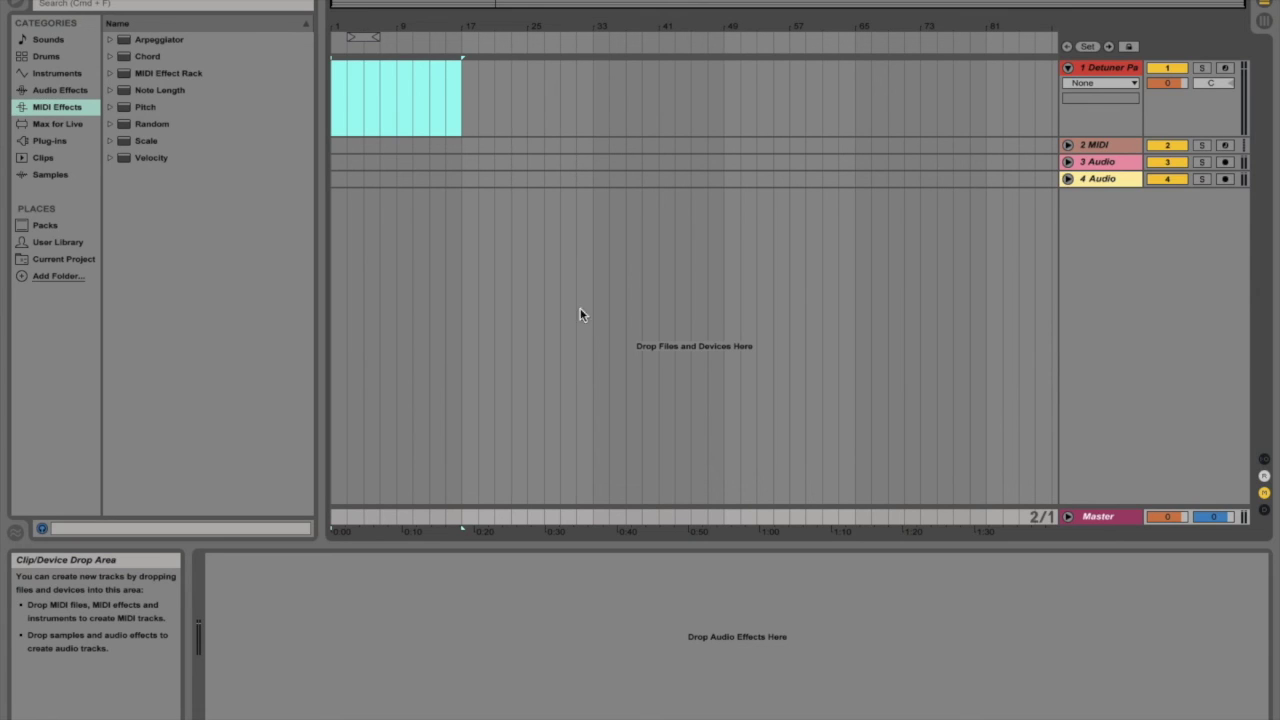
left_click(1069, 70)
left_click(1069, 70)
left_click(1069, 70)
left_click(1068, 84)
left_click(1066, 100)
left_click(1068, 84)
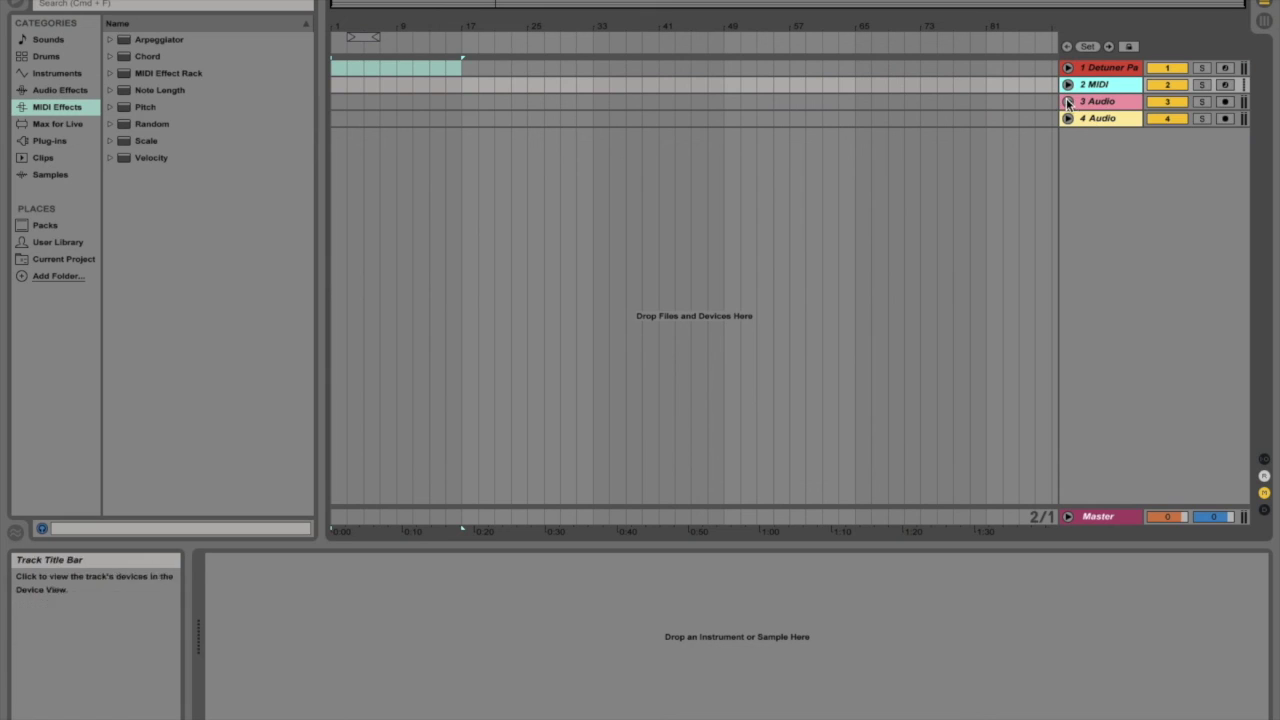
Unfold all four tracks one at a time, starting with 3 Audio and 4 Audio.
left_click(1067, 101)
left_click(1068, 178)
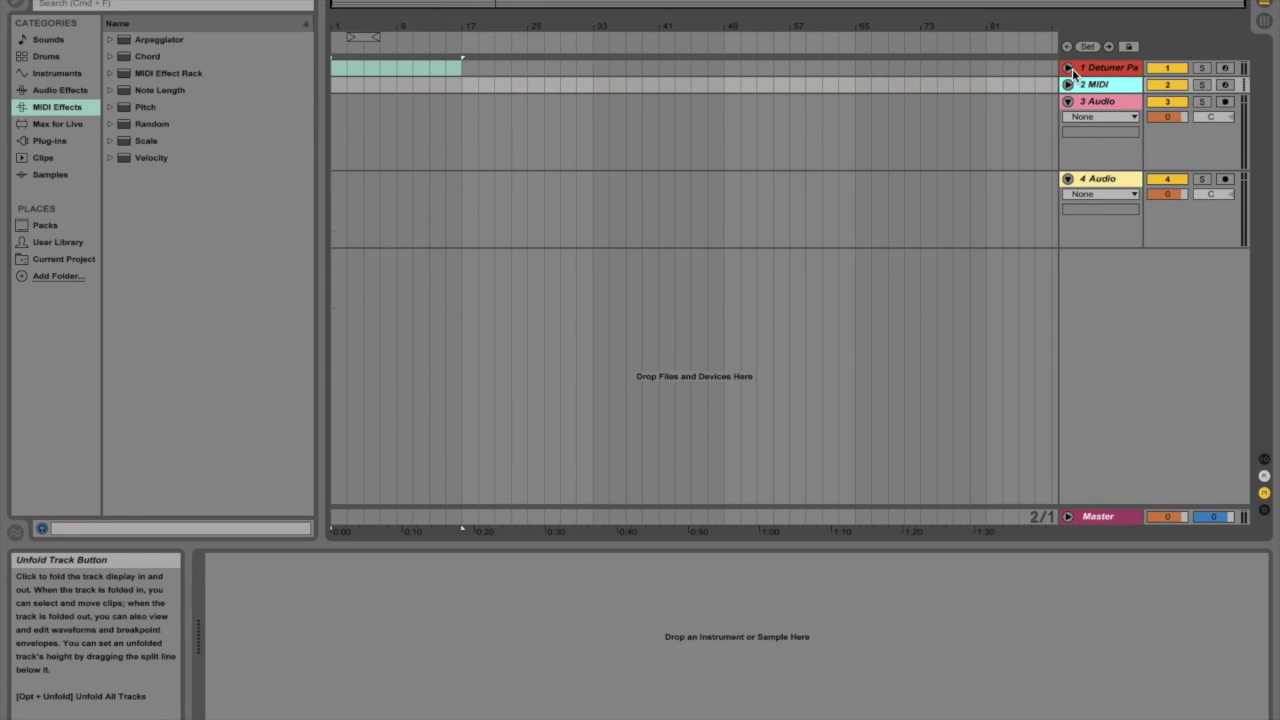
left_click(1068, 68)
left_click(1068, 145)
left_click(1068, 229)
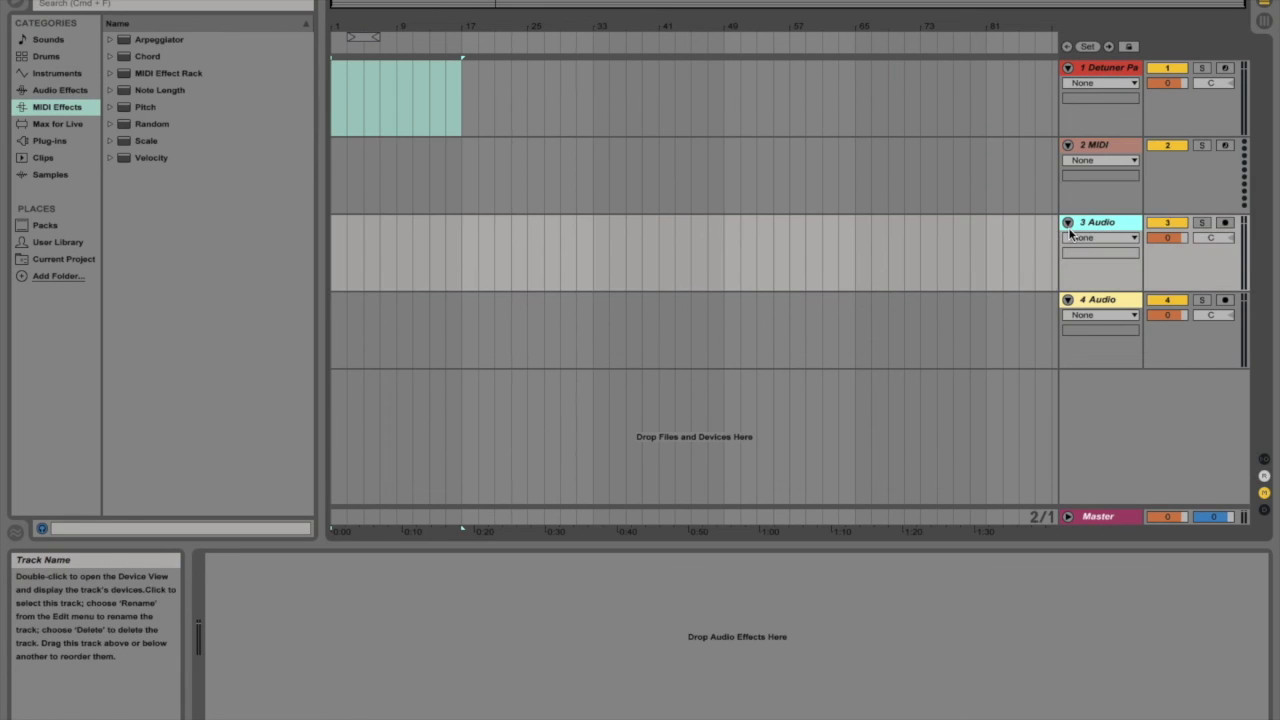
Fold 3 Audio and 4 Audio individually, then use track 1 to fold all remaining tracks at once.
left_click(1067, 222)
left_click(1071, 253)
left_click(1075, 267)
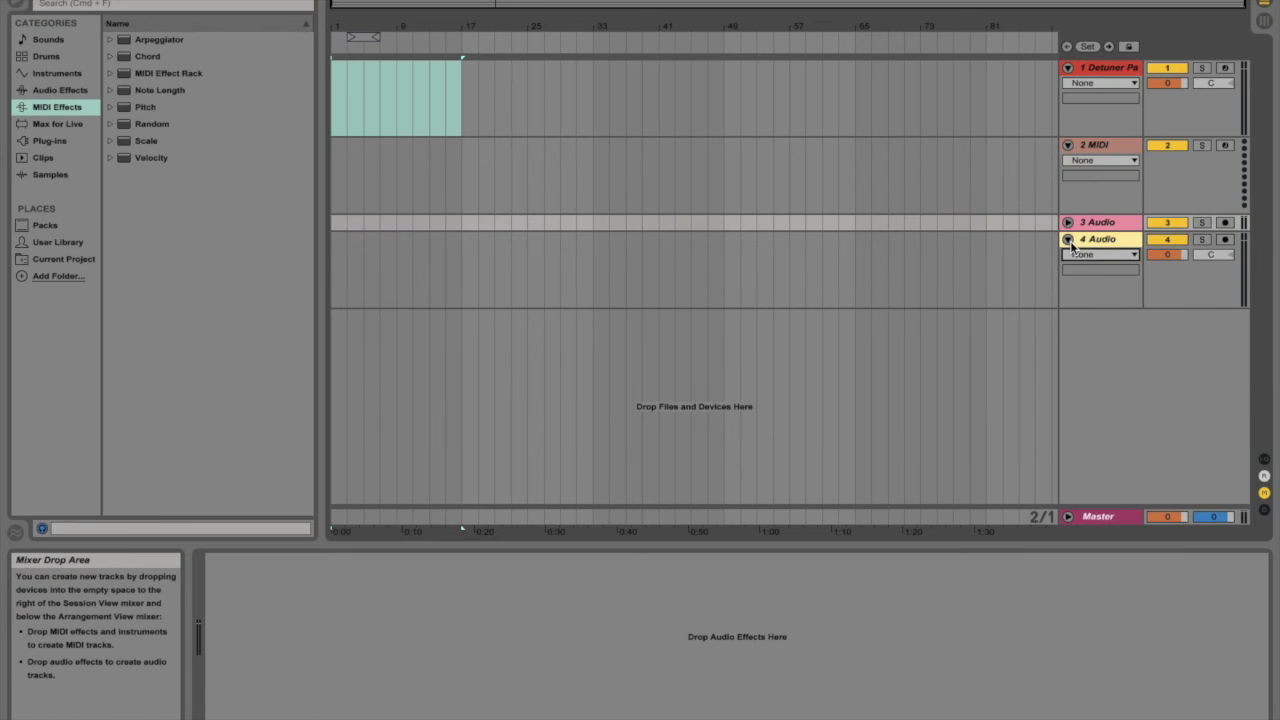
left_click(1067, 239)
left_click(1078, 67)
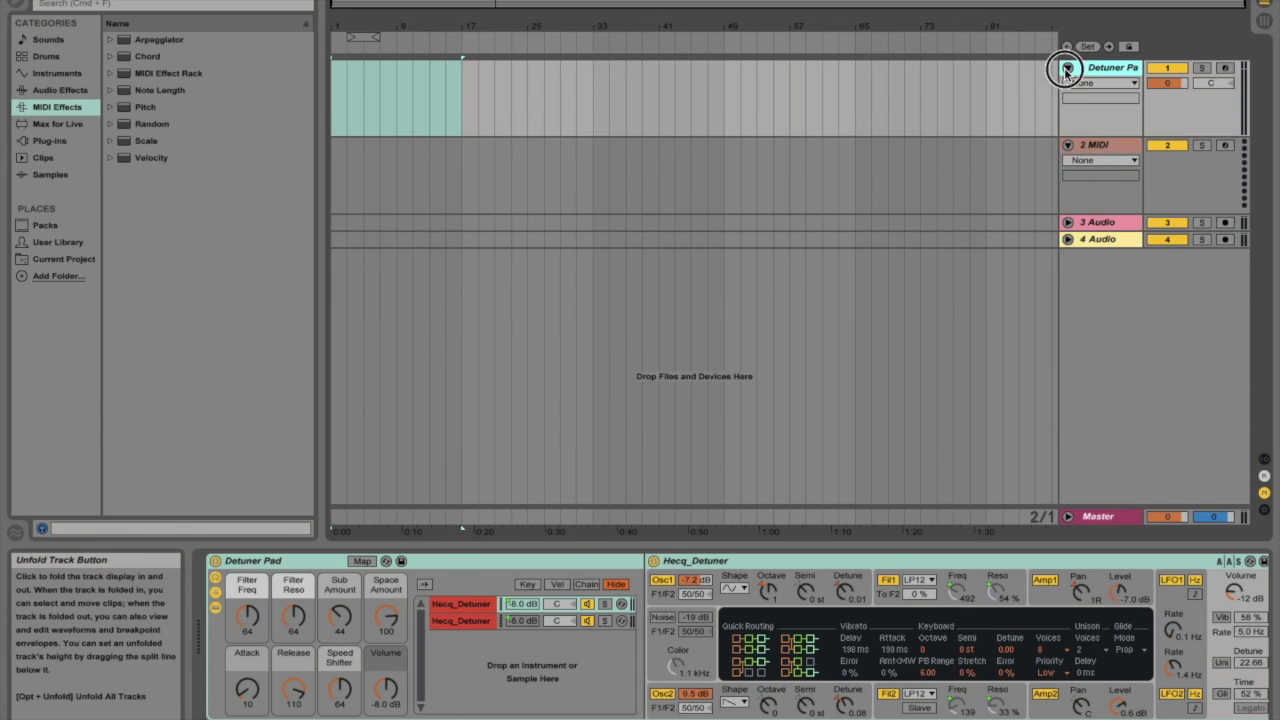
left_click(1068, 67, "alt")
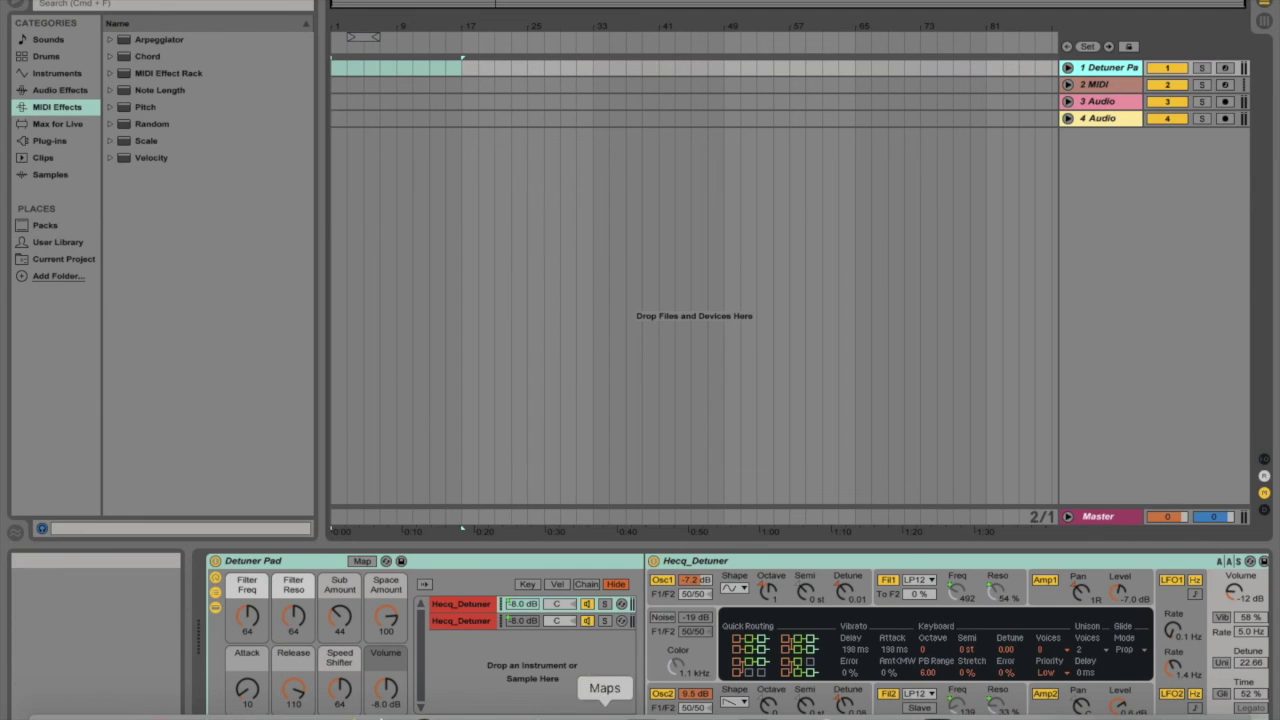
left_click(567, 717)
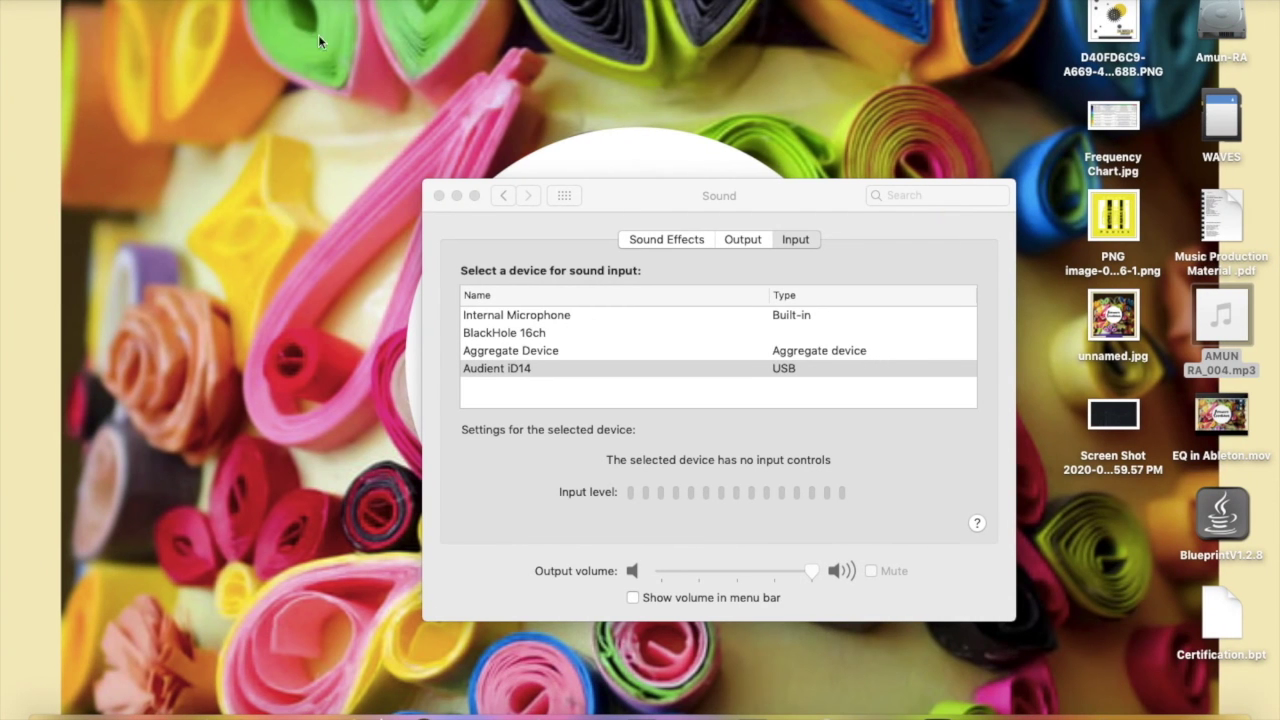
left_click(95, 1)
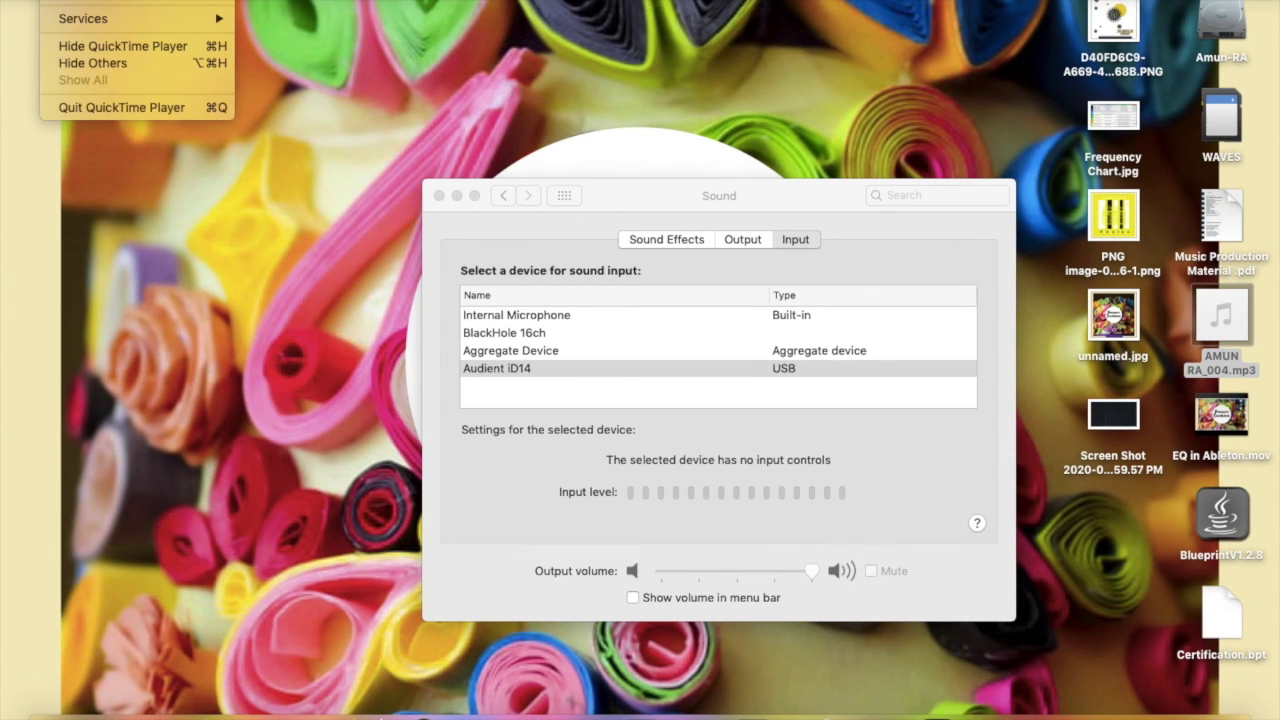
right_click(650, 712)
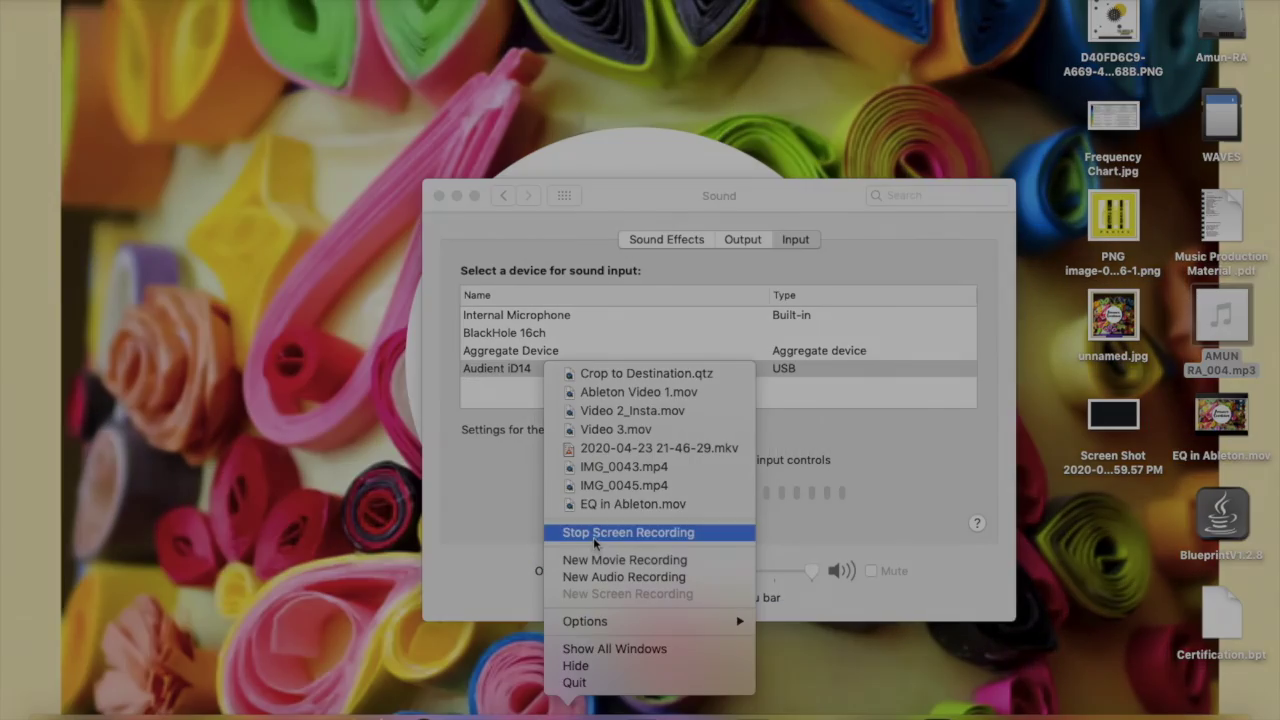